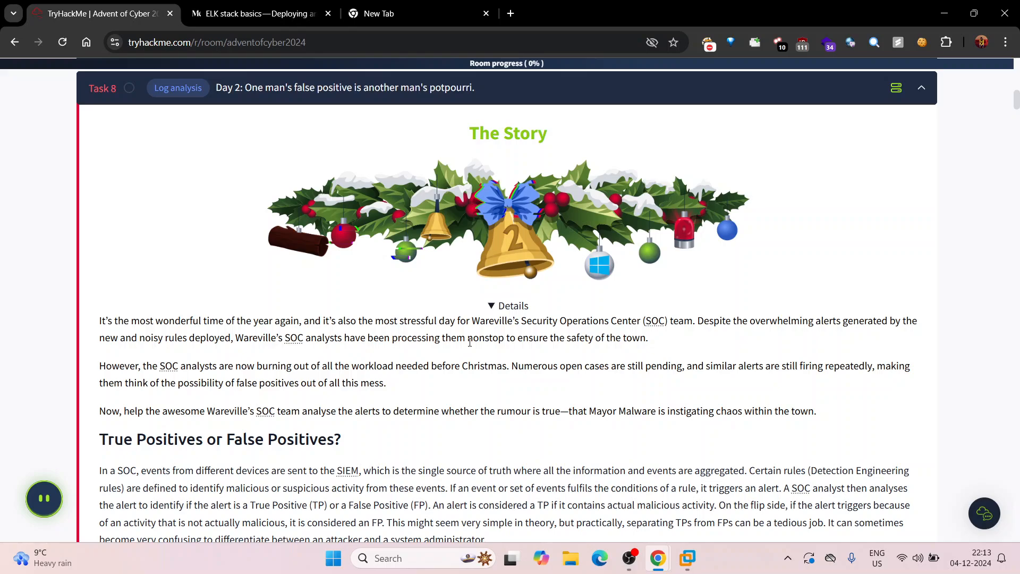
# Step: Open the Windows Event Viewer and maximize its window
pyautogui.press('super')
pyautogui.write('event')
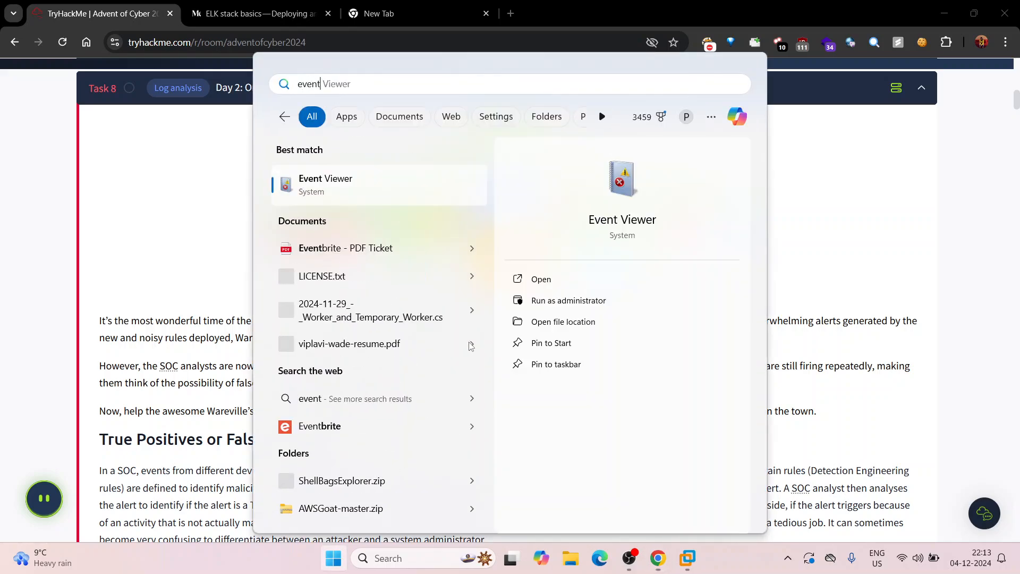
pyautogui.press('Return')
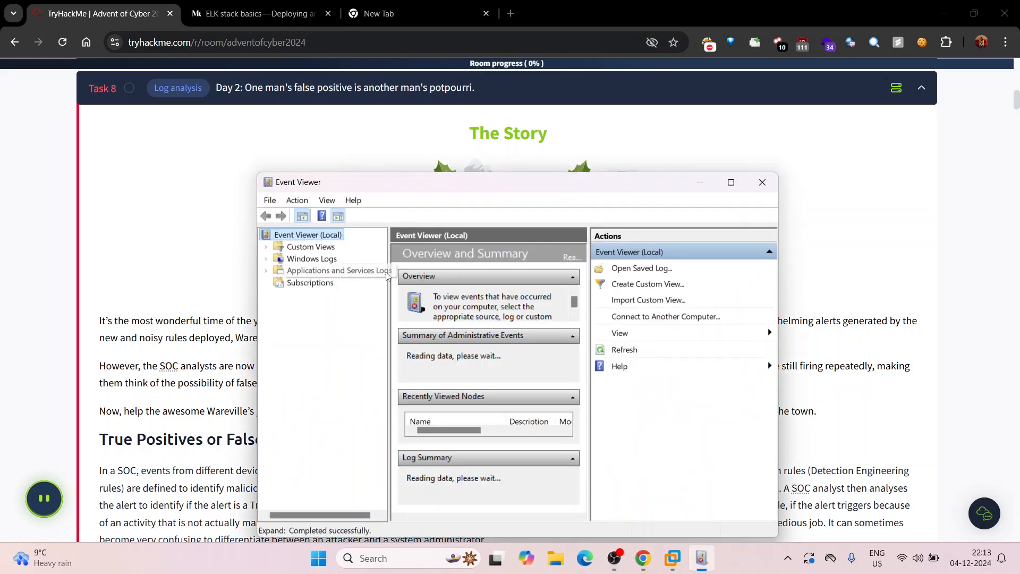
pyautogui.doubleClick(453, 180)
# Step: Open the Security log under Windows Logs and select individual audit events in its list
pyautogui.click(43, 73)
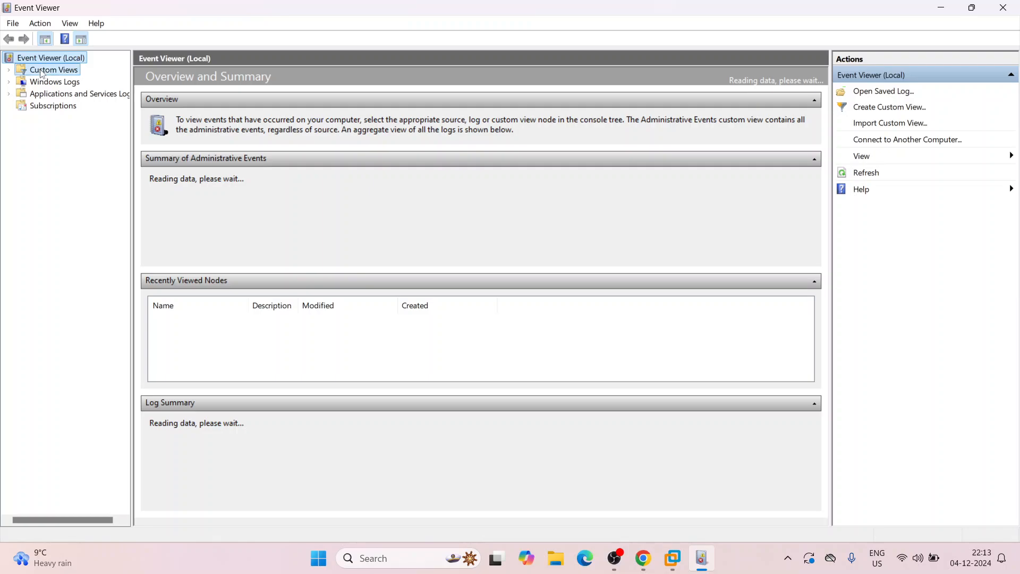
pyautogui.click(47, 83)
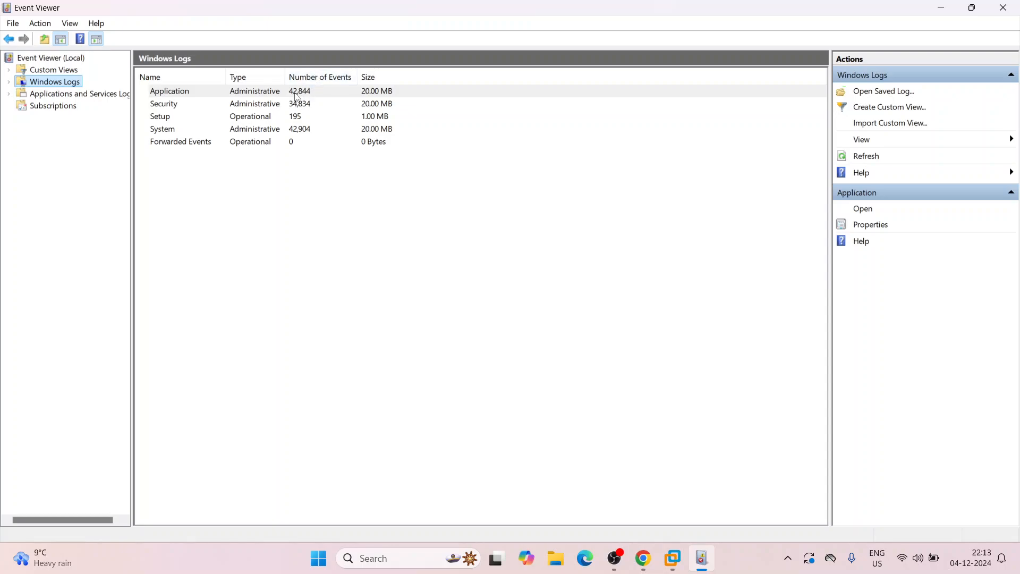
pyautogui.doubleClick(295, 107)
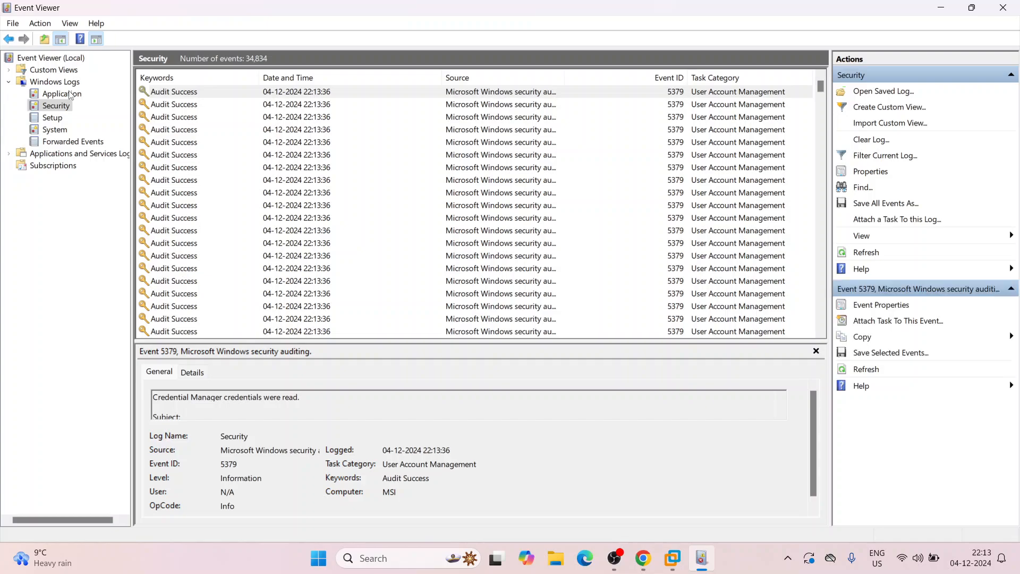
pyautogui.click(381, 168)
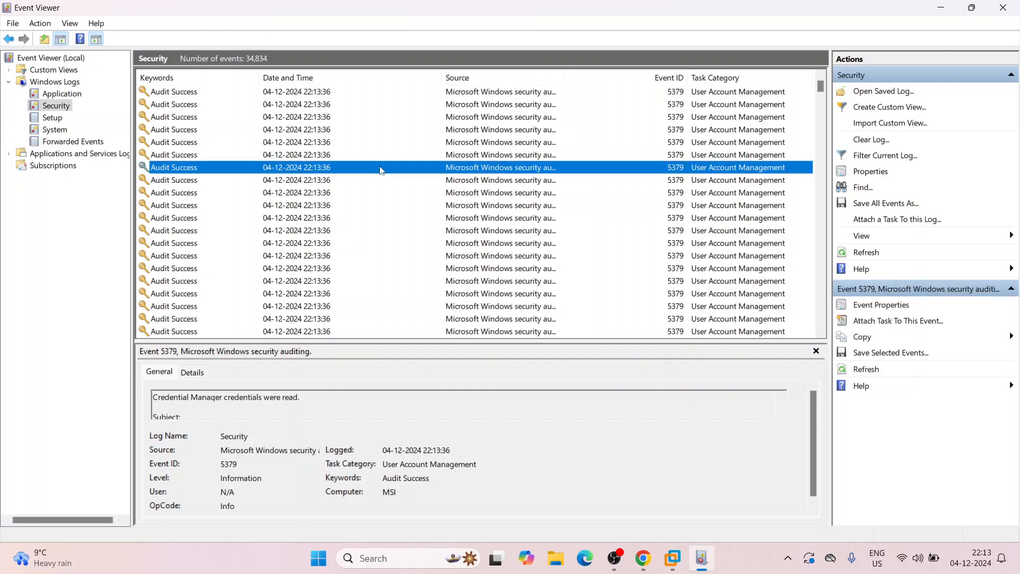
pyautogui.click(265, 232)
pyautogui.click(232, 151)
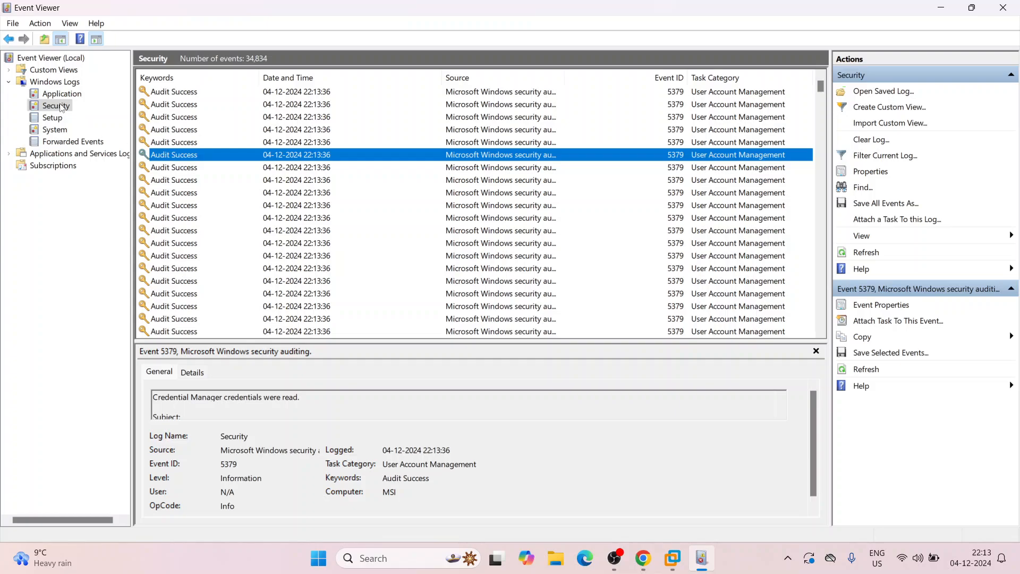
# Step: Look through the Setup, System, Security and Application logs, ending on System, and close Event Viewer
pyautogui.click(51, 117)
pyautogui.click(53, 130)
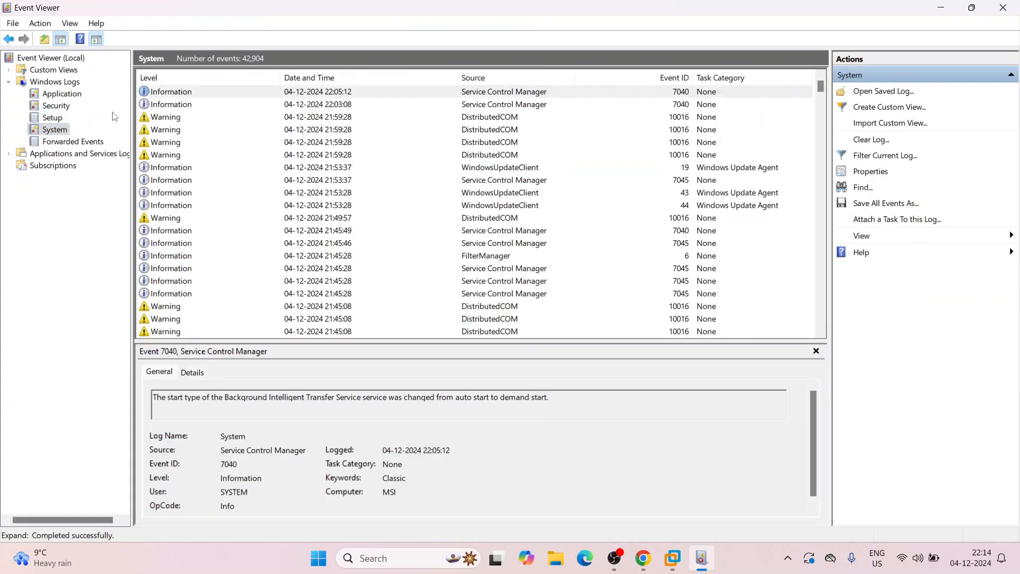
pyautogui.click(54, 107)
pyautogui.click(67, 95)
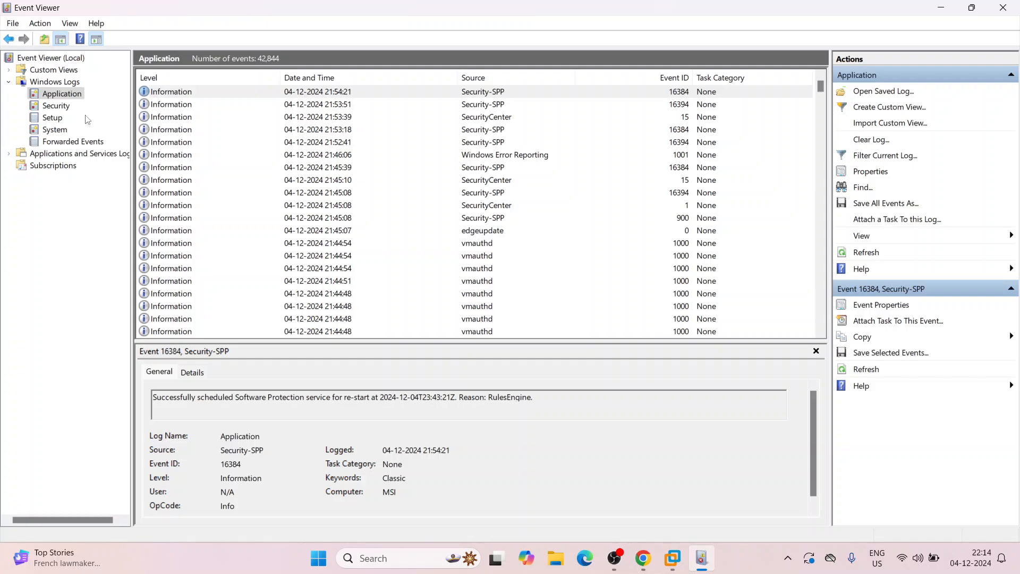
pyautogui.click(55, 130)
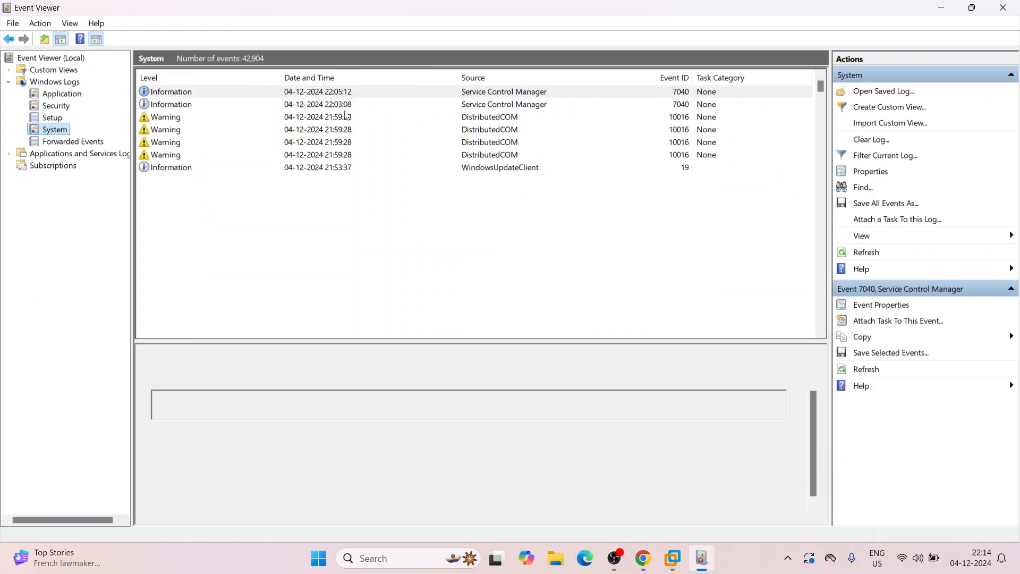
pyautogui.click(997, 10)
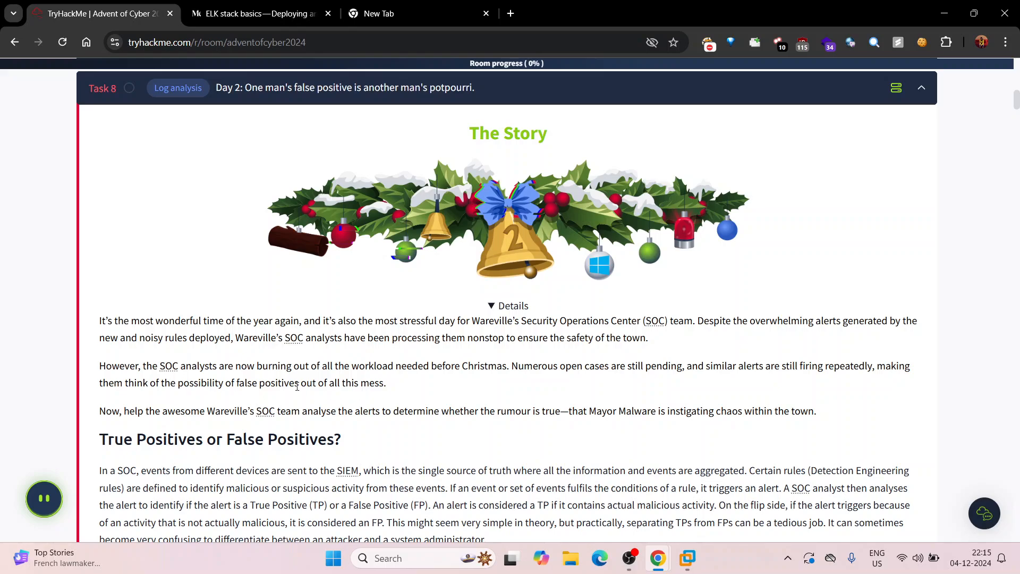
# Step: Read the Day 2 story introduction of the TryHackMe Advent of Cyber room
pyautogui.scroll(-1, 380, 407)
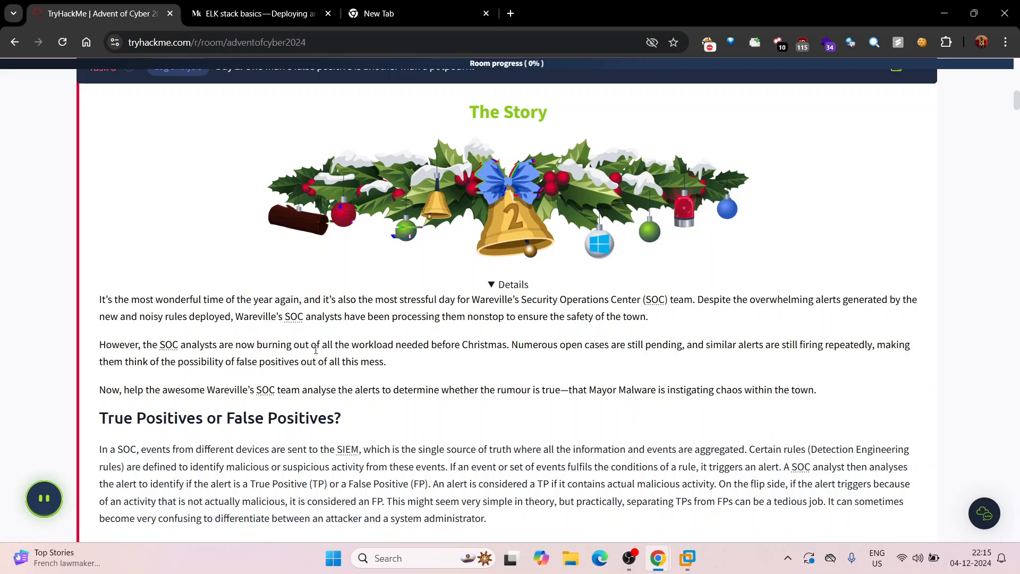
pyautogui.scroll(1, 316, 350)
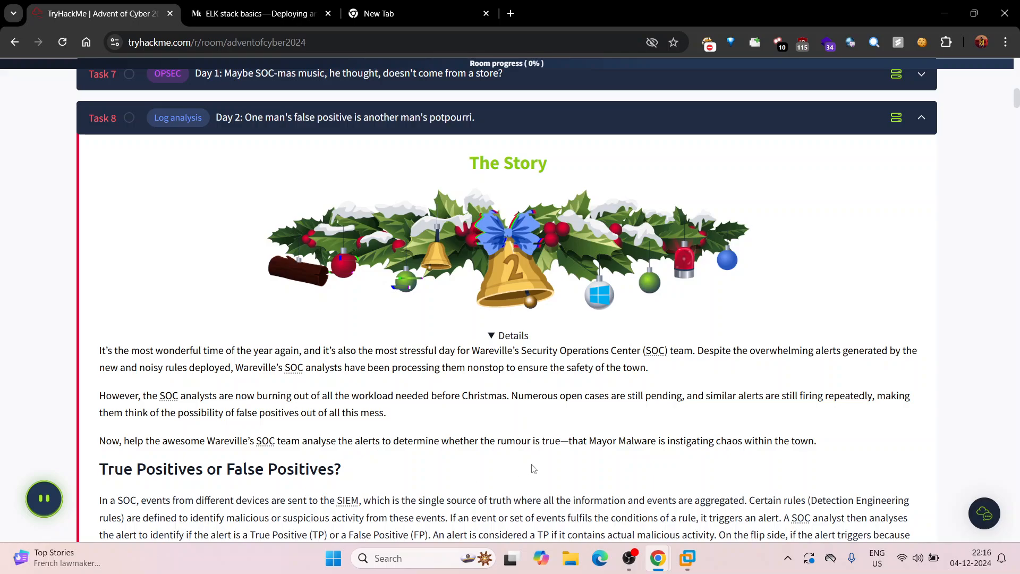
pyautogui.scroll(-1, 447, 470)
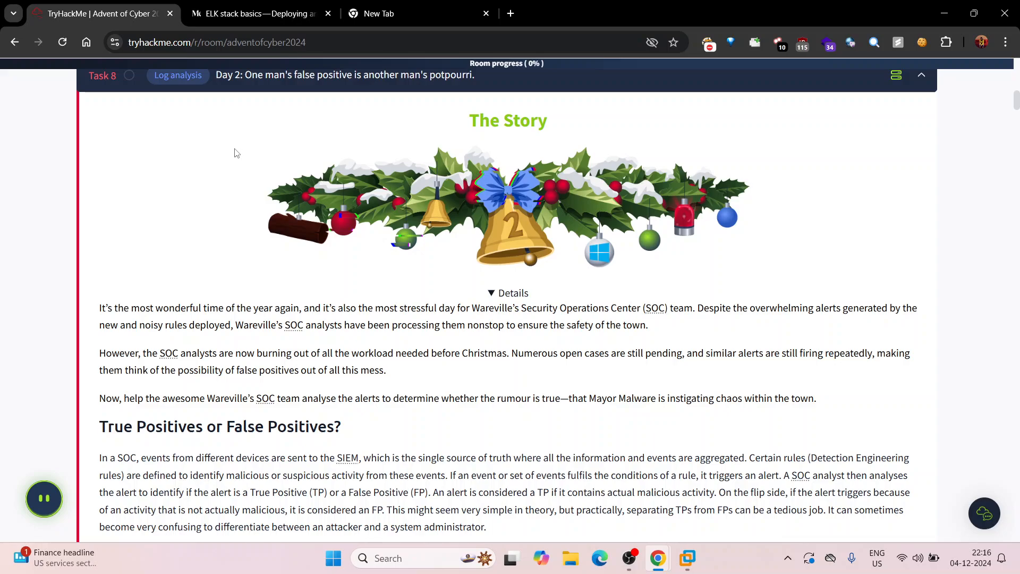
# Step: Skim the Medium article on deploying and configuring the ELK stack, from the introduction through to the Kibana visualizations
pyautogui.hotkey('ctrl', 'Tab')
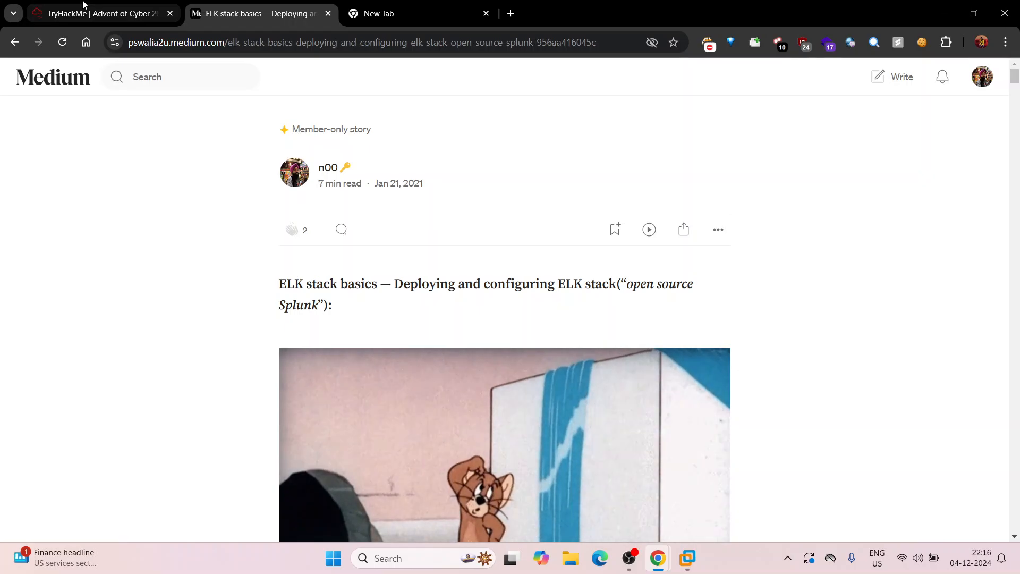
pyautogui.scroll(-20, 193, 391)
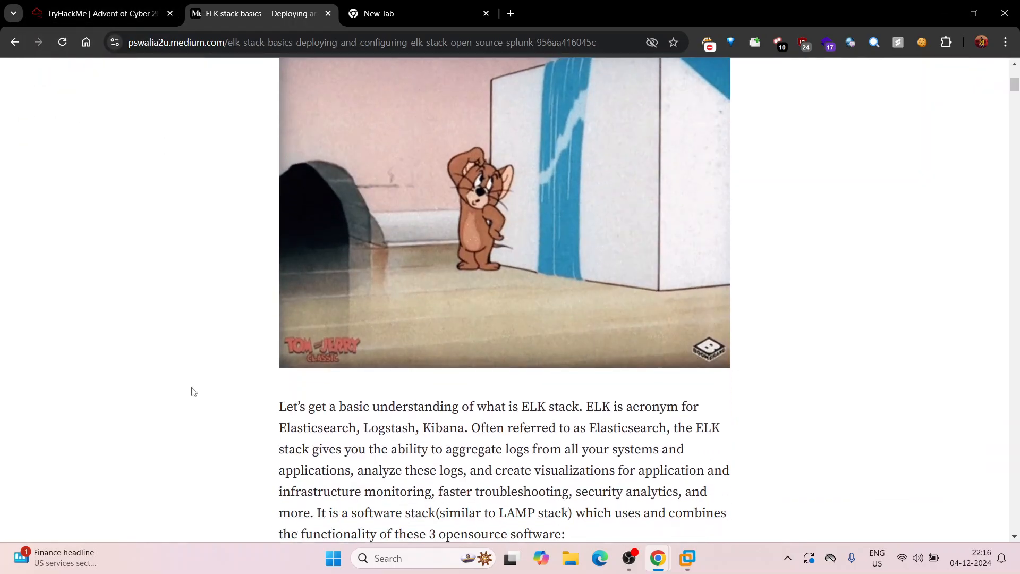
pyautogui.scroll(-20, 192, 391)
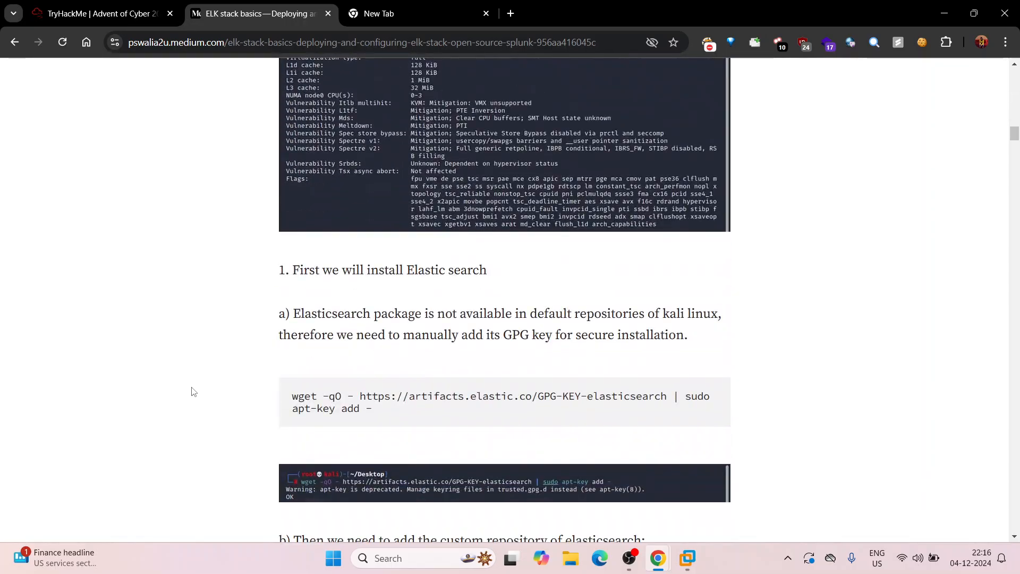
pyautogui.scroll(-20, 193, 391)
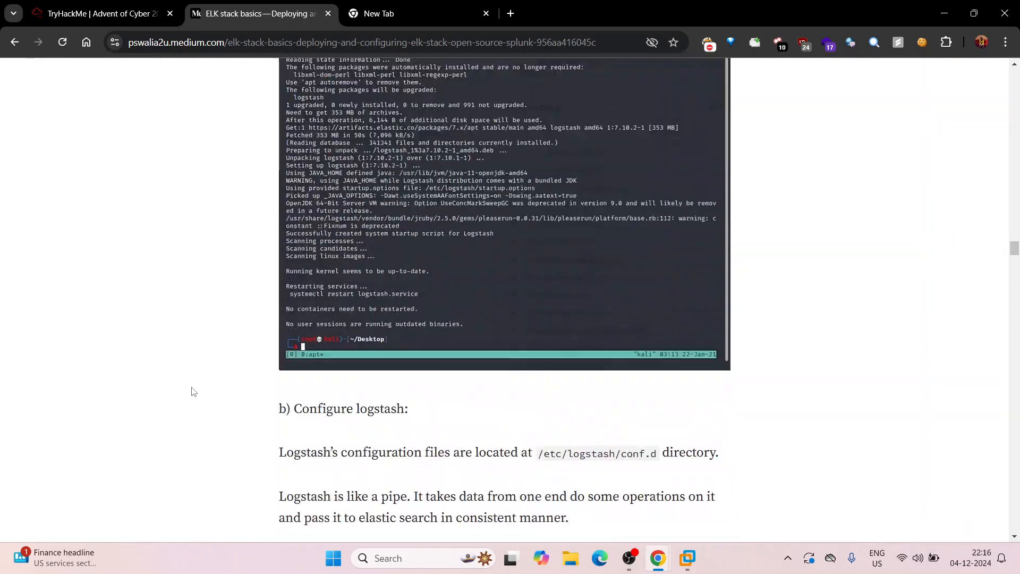
pyautogui.scroll(4, 193, 392)
pyautogui.scroll(-9, 193, 391)
pyautogui.scroll(-18, 193, 391)
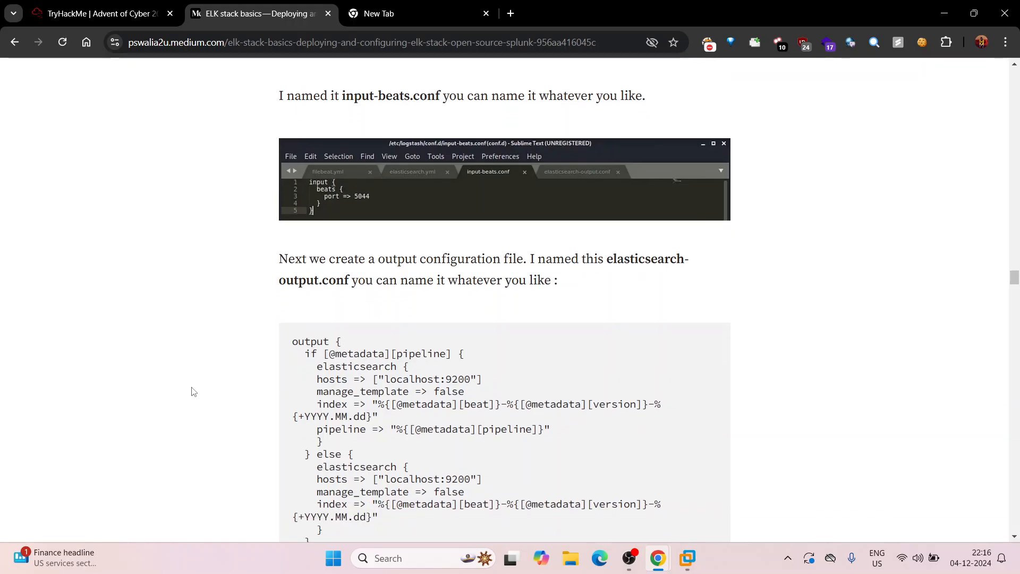
pyautogui.scroll(-20, 193, 391)
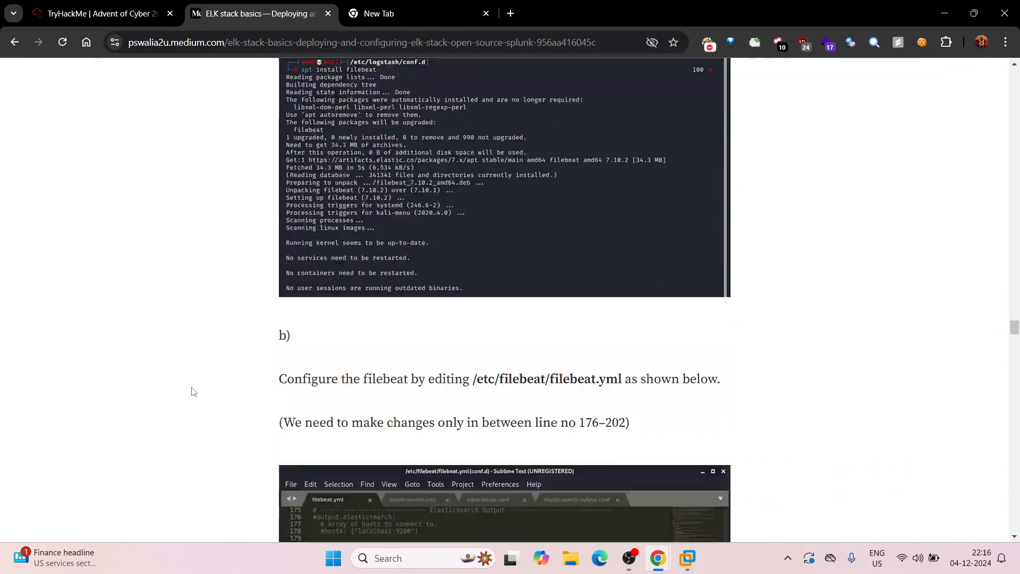
pyautogui.scroll(-20, 193, 391)
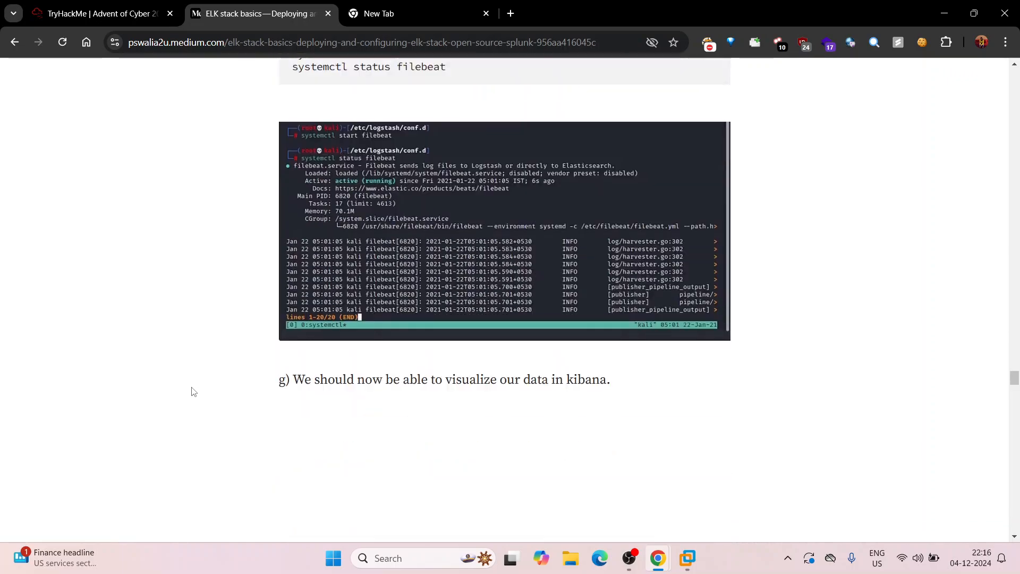
pyautogui.scroll(6, 193, 392)
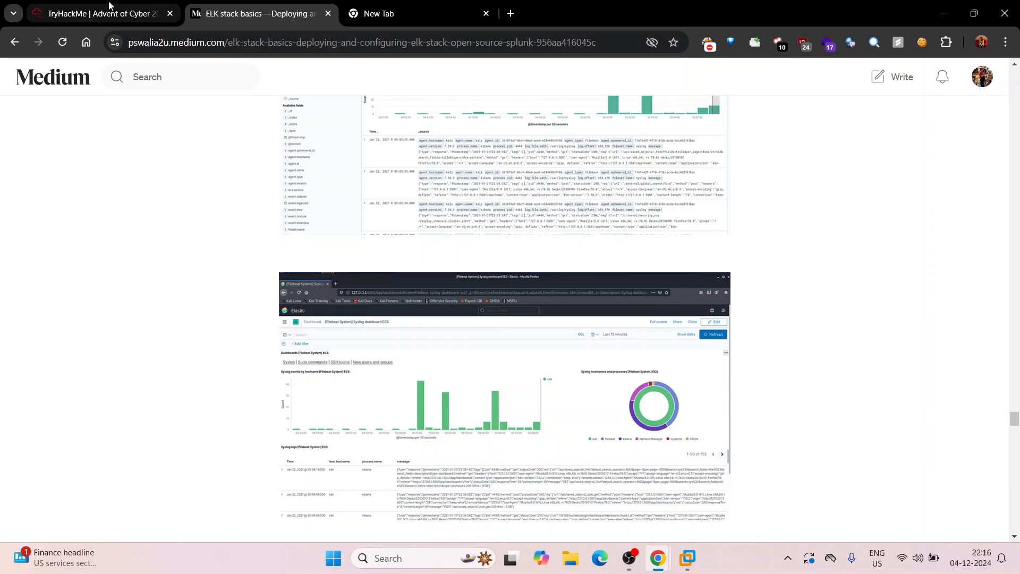
# Step: Return to the TryHackMe room and read the True Positives or False Positives section, briefly highlighting "actual malicious activity"
pyautogui.click(108, 7)
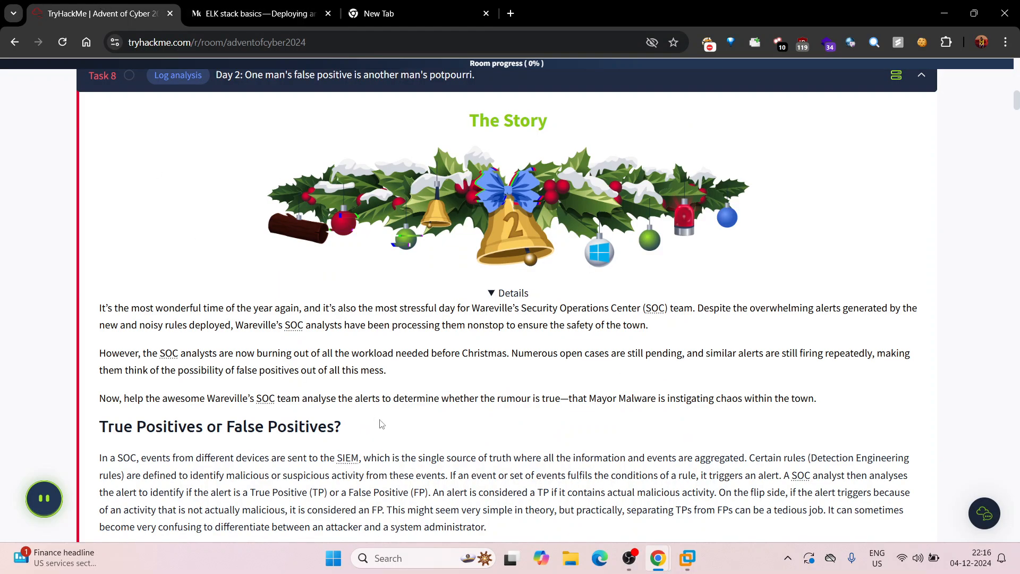
pyautogui.scroll(-2, 380, 419)
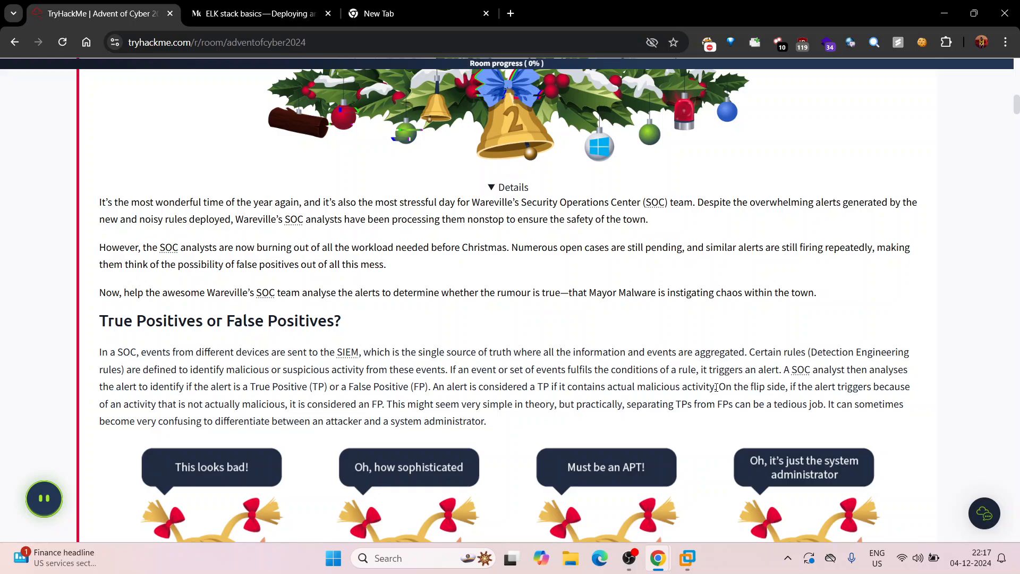
pyautogui.moveTo(716, 387); pyautogui.dragTo(609, 389)
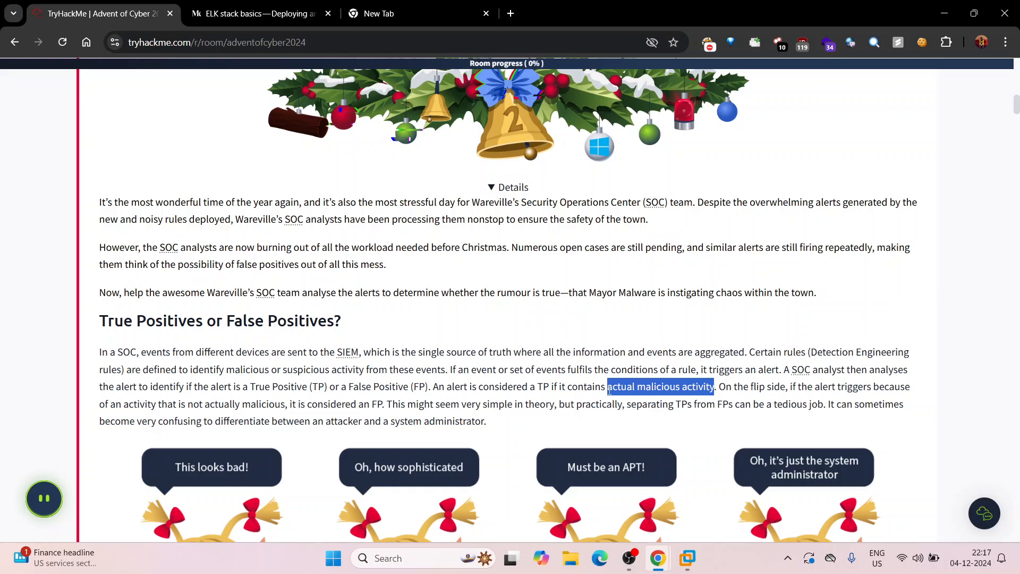
pyautogui.click(781, 370)
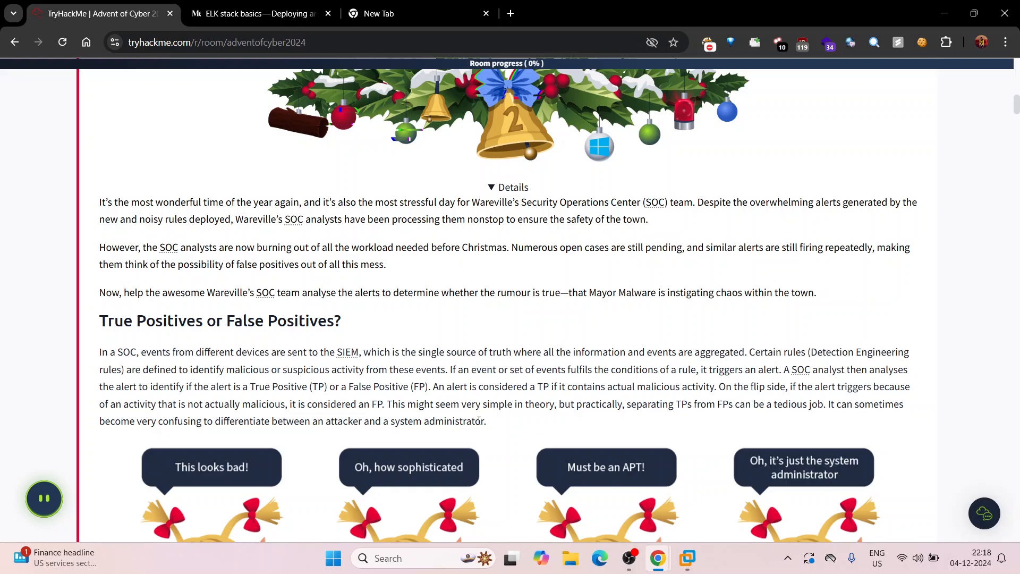
# Step: Examine the Making a Decision guidance on the SOC superpower, context and correlation, continuing to the machine start instructions
pyautogui.scroll(-1, 340, 423)
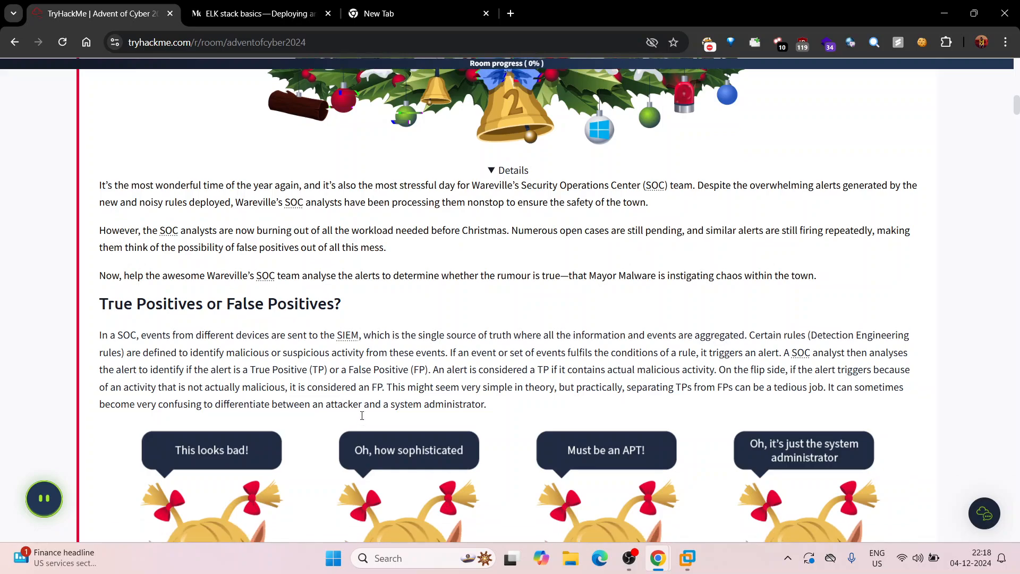
pyautogui.scroll(-3, 362, 420)
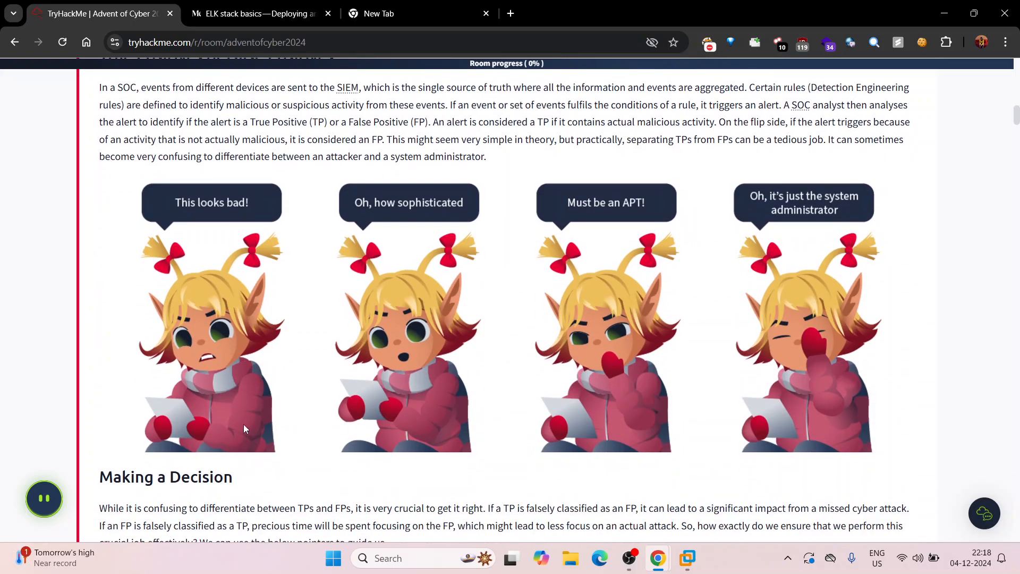
pyautogui.scroll(-1, 246, 427)
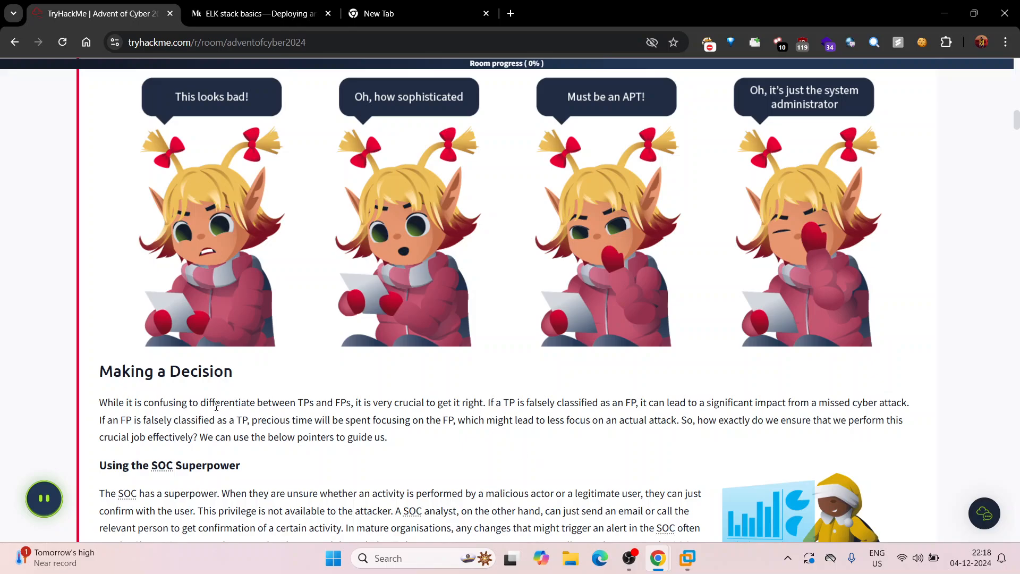
pyautogui.scroll(-1, 302, 397)
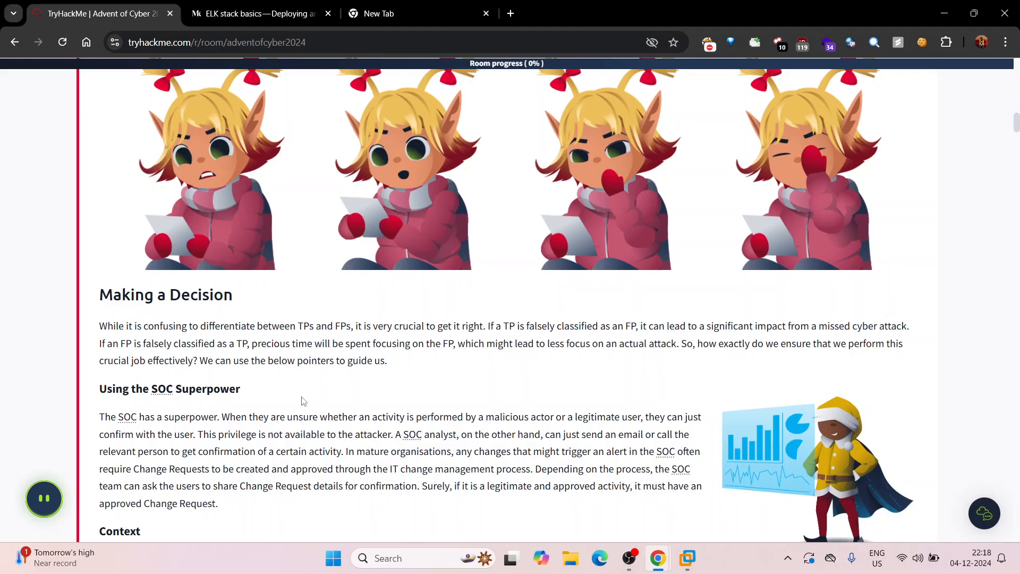
pyautogui.scroll(-6, 303, 400)
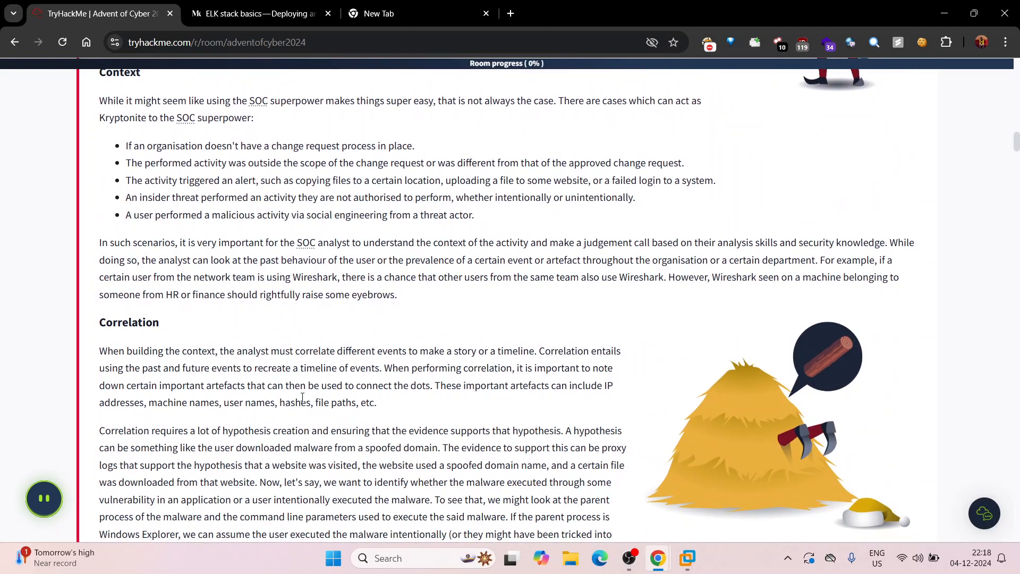
pyautogui.scroll(-9, 302, 399)
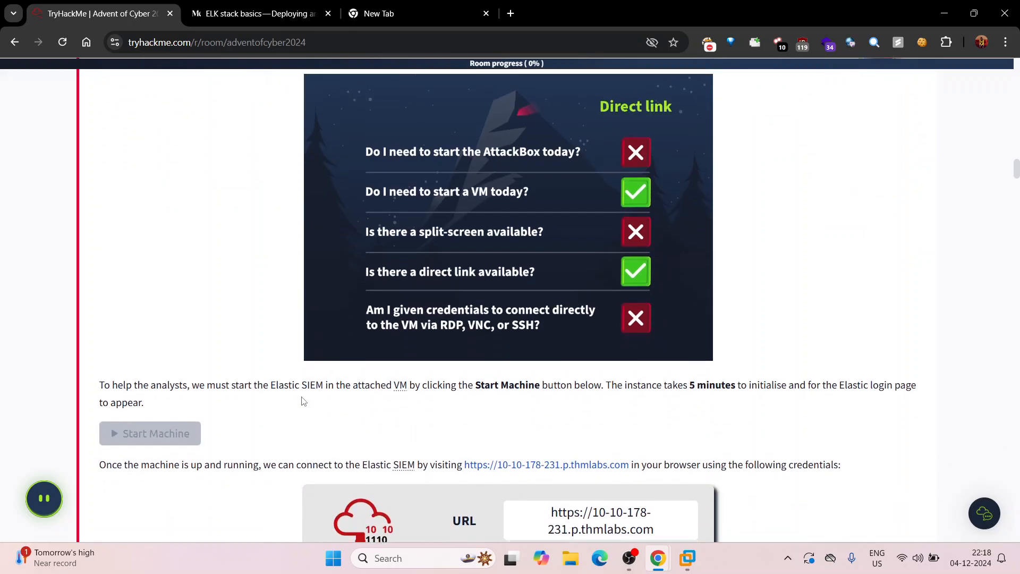
pyautogui.scroll(-3, 303, 401)
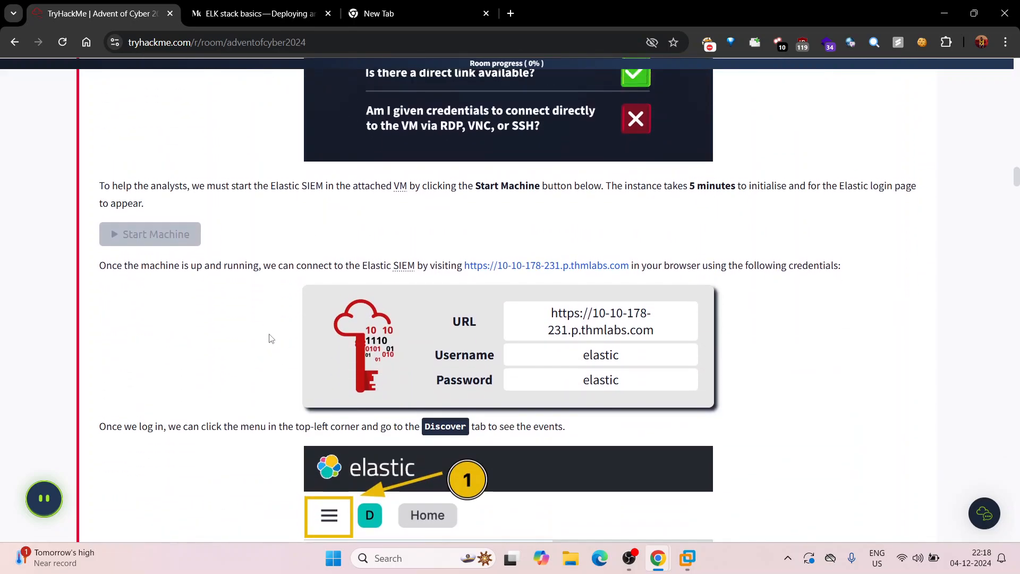
pyautogui.scroll(1, 271, 338)
pyautogui.scroll(-1, 243, 289)
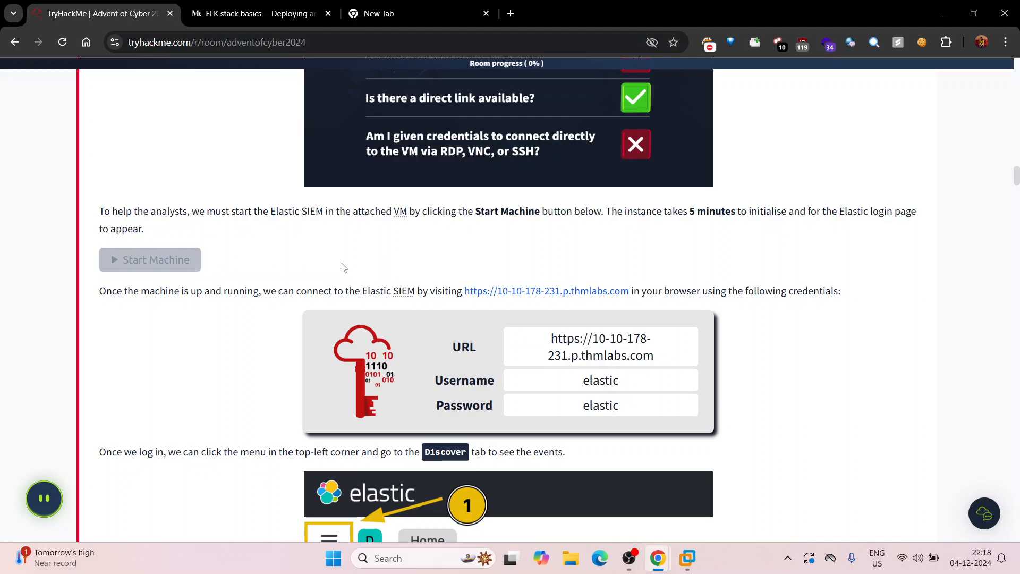
pyautogui.rightClick(542, 295)
pyautogui.click(611, 396)
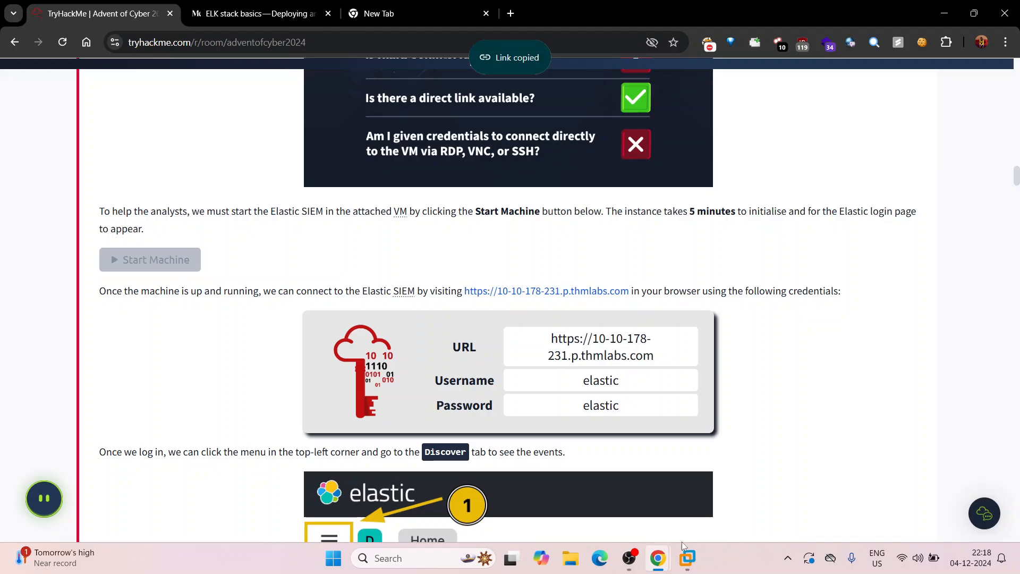
# Step: Switch to the Kali virtual machine and check the OpenVPN session output in the terminal before returning to the empty shell
pyautogui.moveTo(694, 553)
pyautogui.click(660, 449)
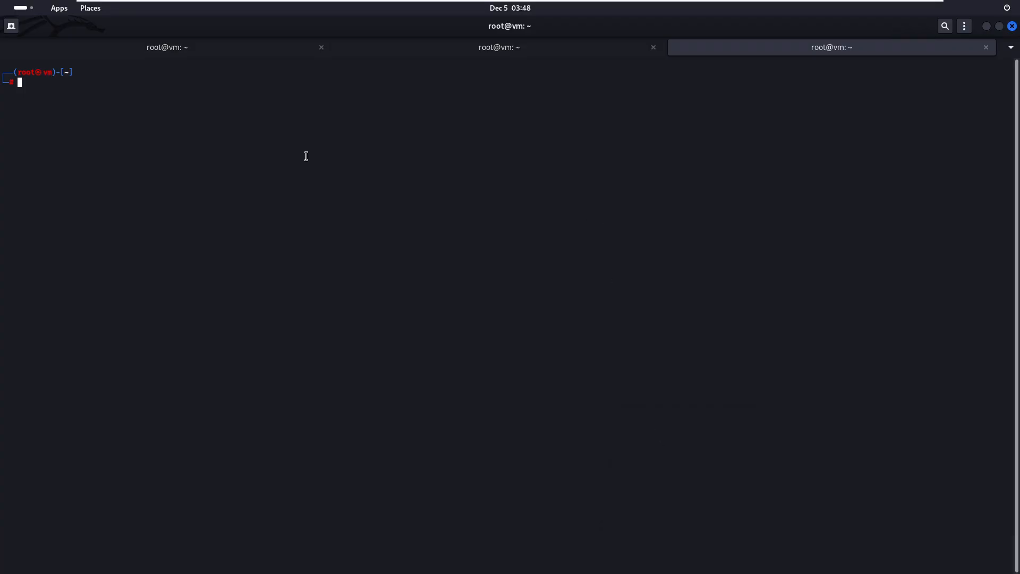
pyautogui.click(456, 54)
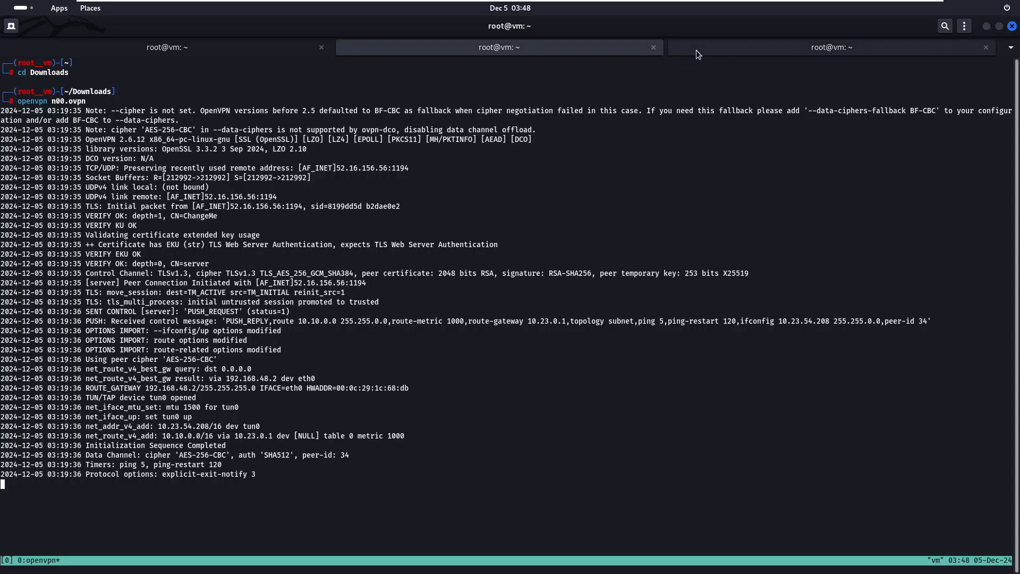
pyautogui.click(696, 50)
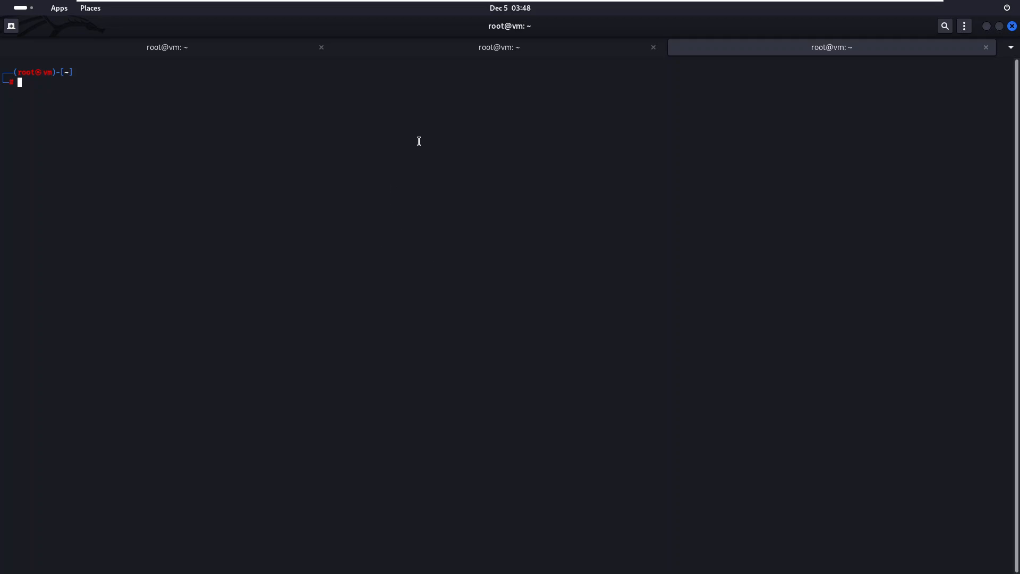
# Step: Launch Chrome from the terminal with google-chrome --no-sandbox and cancel the password request for a new keyring
pyautogui.press('super')
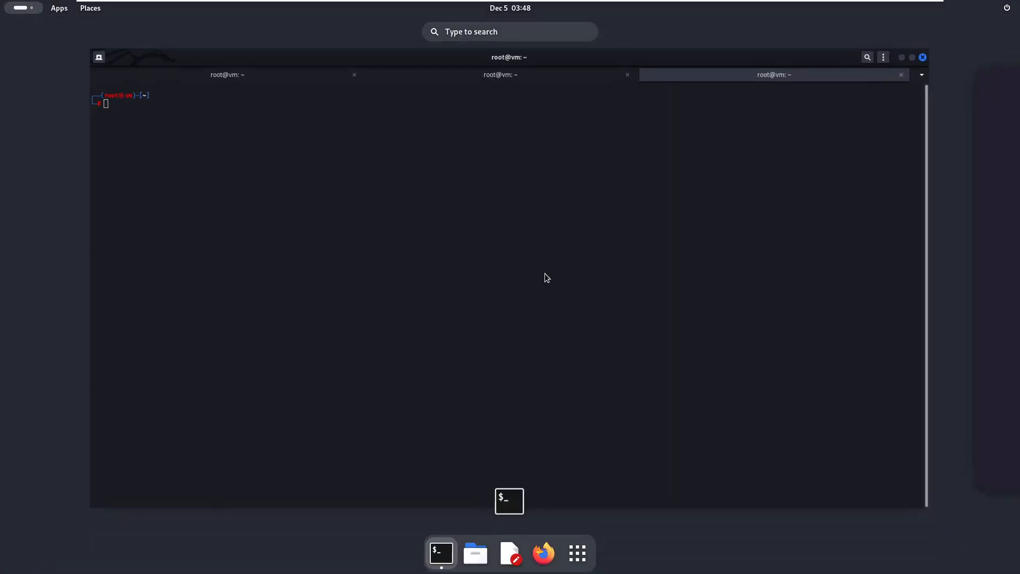
pyautogui.click(608, 262)
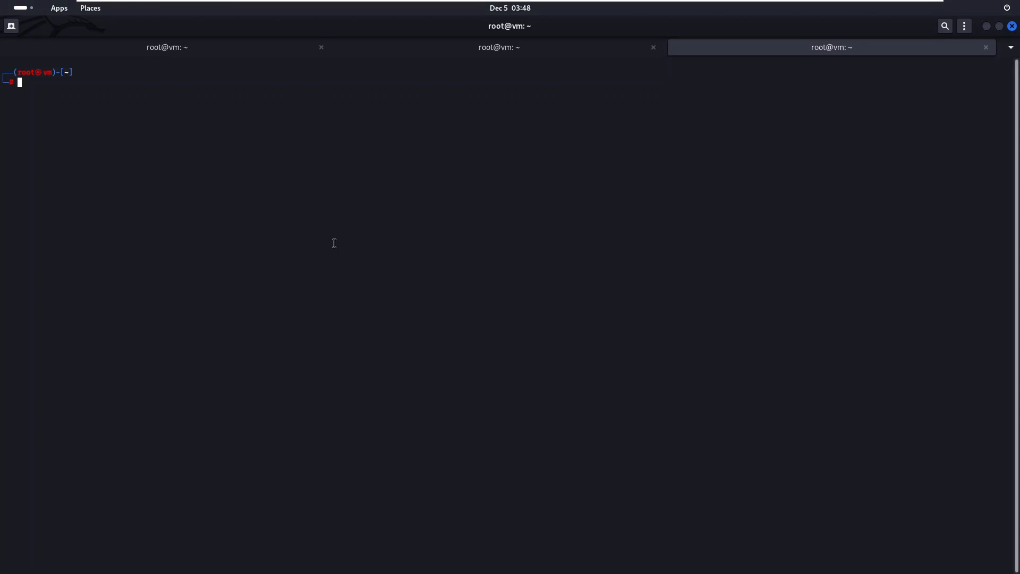
pyautogui.write('googl')
pyautogui.press('Right')
pyautogui.press('Return')
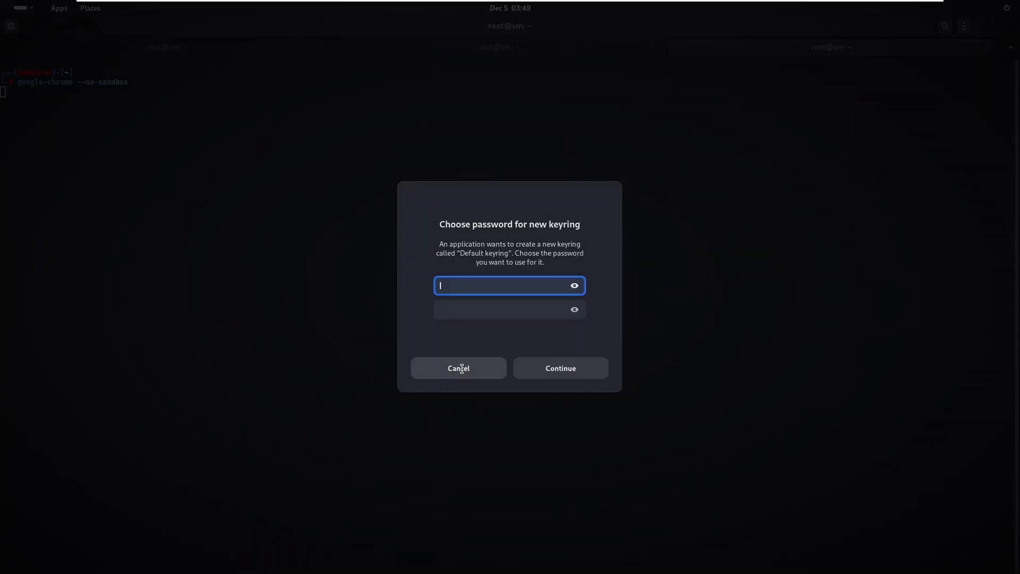
pyautogui.click(457, 367)
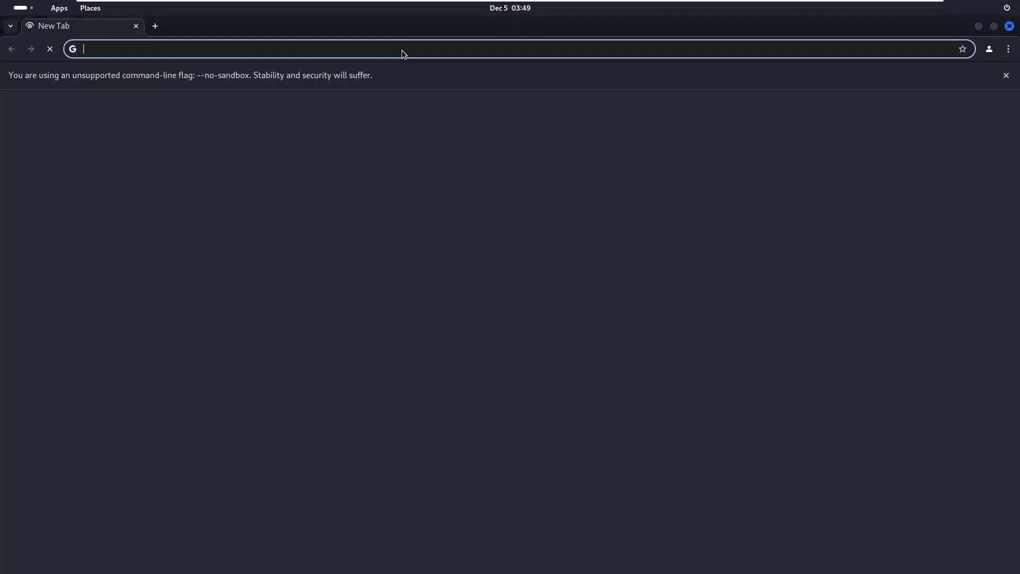
pyautogui.rightClick(371, 48)
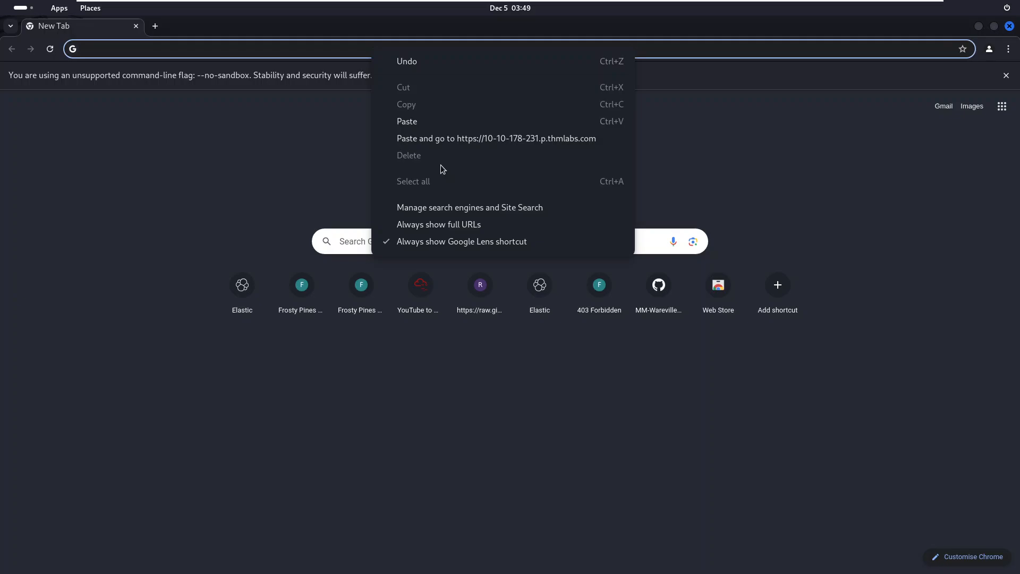
pyautogui.click(427, 139)
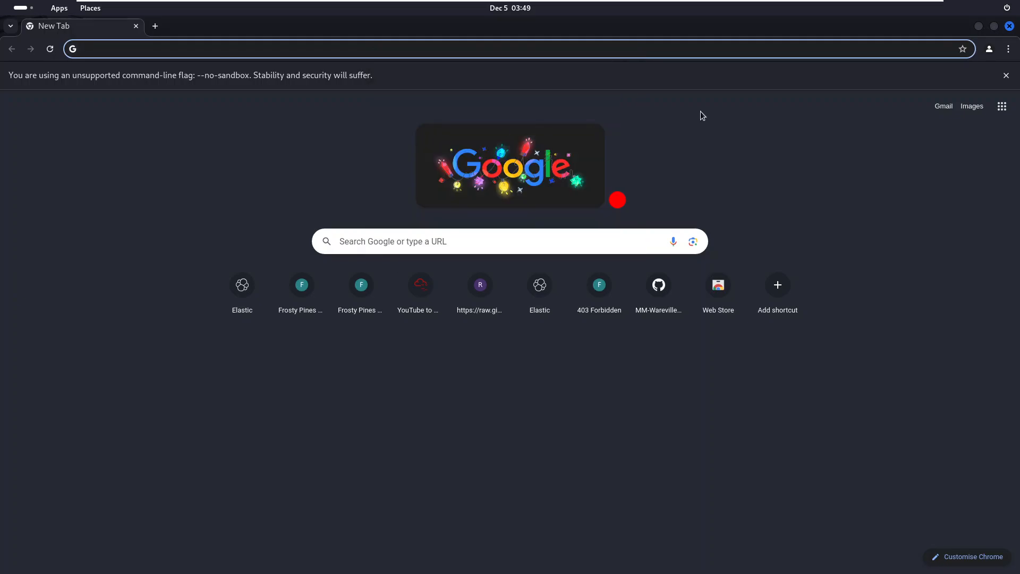
pyautogui.click(1006, 75)
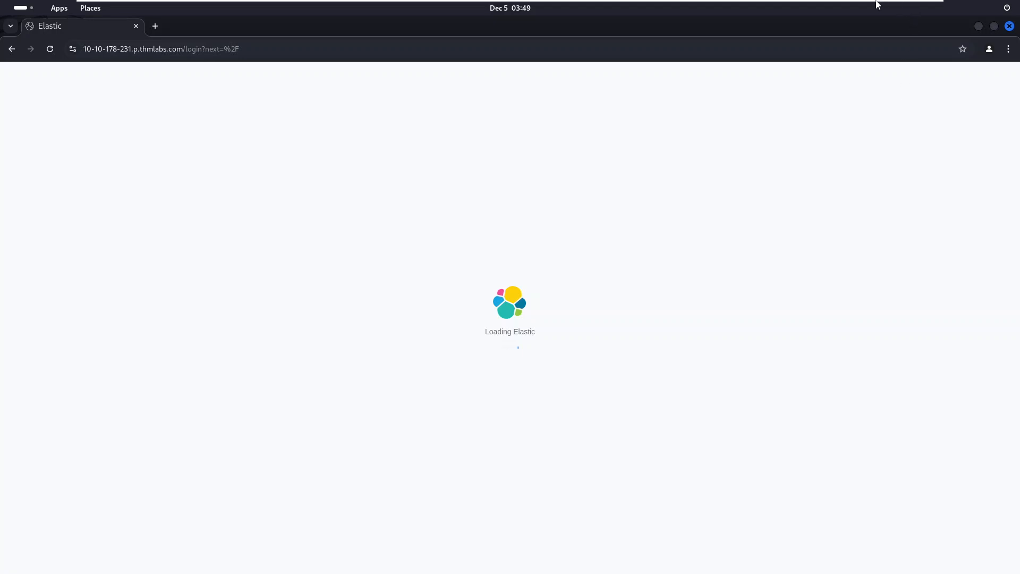
# Step: Log in to Elastic with the username and password given in the TryHackMe room, and decline to save the password
pyautogui.click(895, 12)
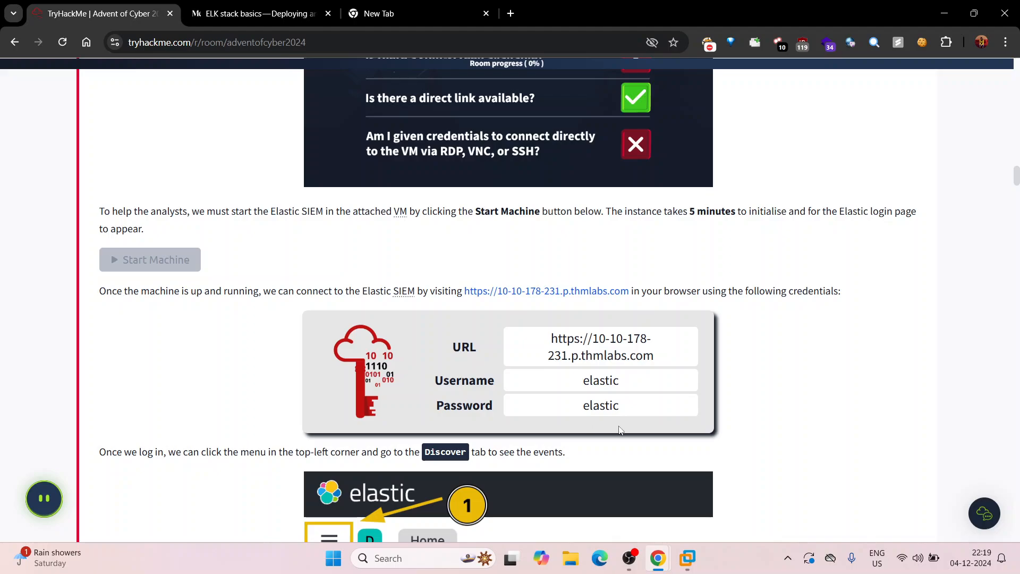
pyautogui.click(688, 559)
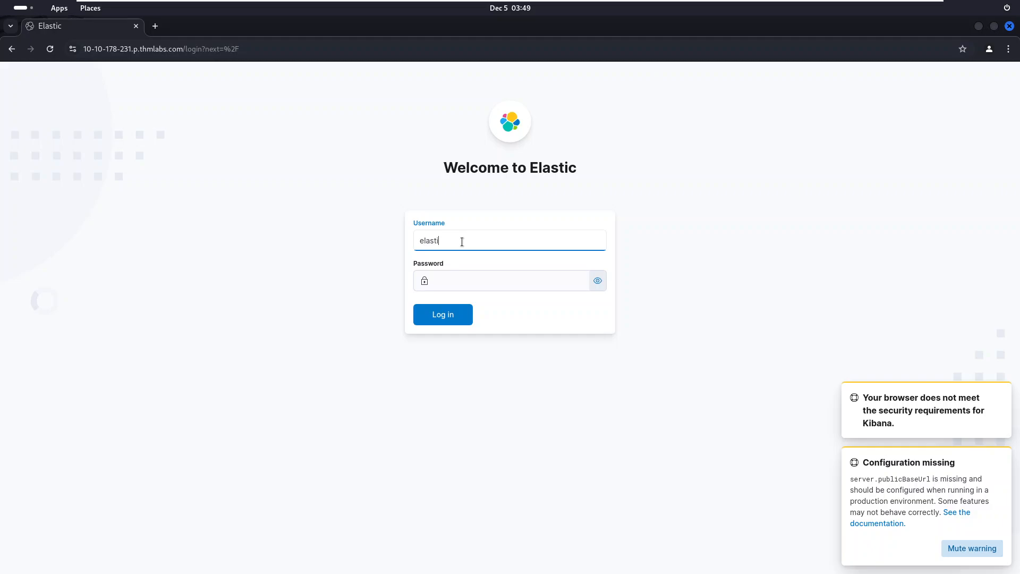
pyautogui.write('c')
pyautogui.press('Tab')
pyautogui.write('••••')
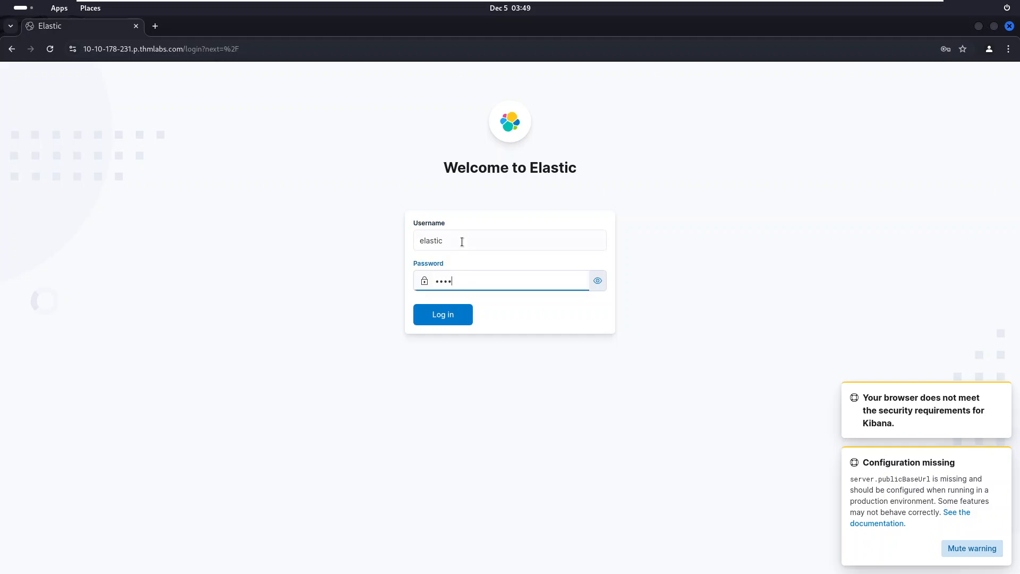
pyautogui.write('••')
pyautogui.click(467, 311)
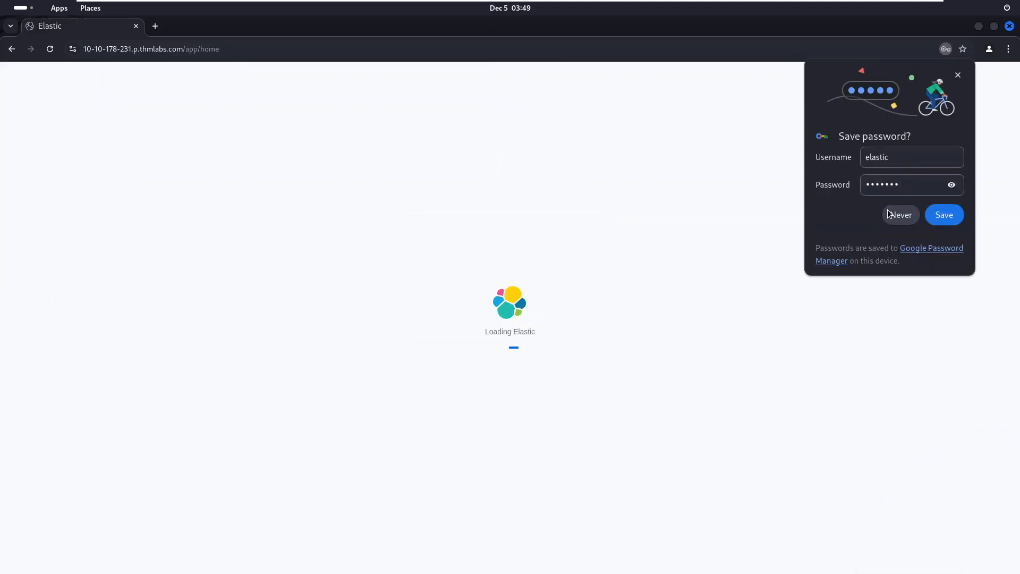
pyautogui.click(895, 216)
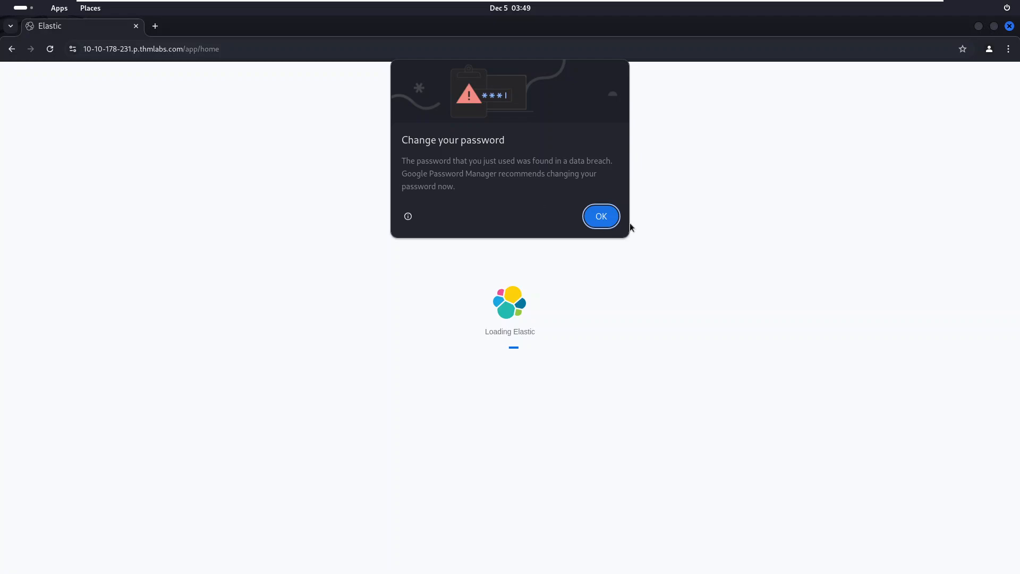
pyautogui.click(609, 219)
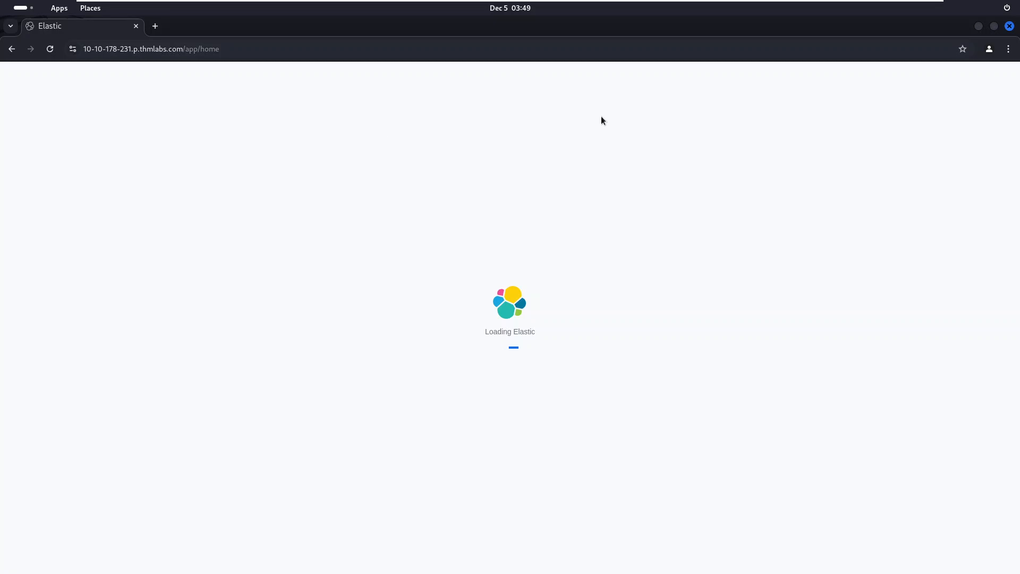
# Step: Examine the TryHackMe instructions on opening Discover in Elastic and setting the absolute timeframe
pyautogui.moveTo(860, 2)
pyautogui.click(894, 13)
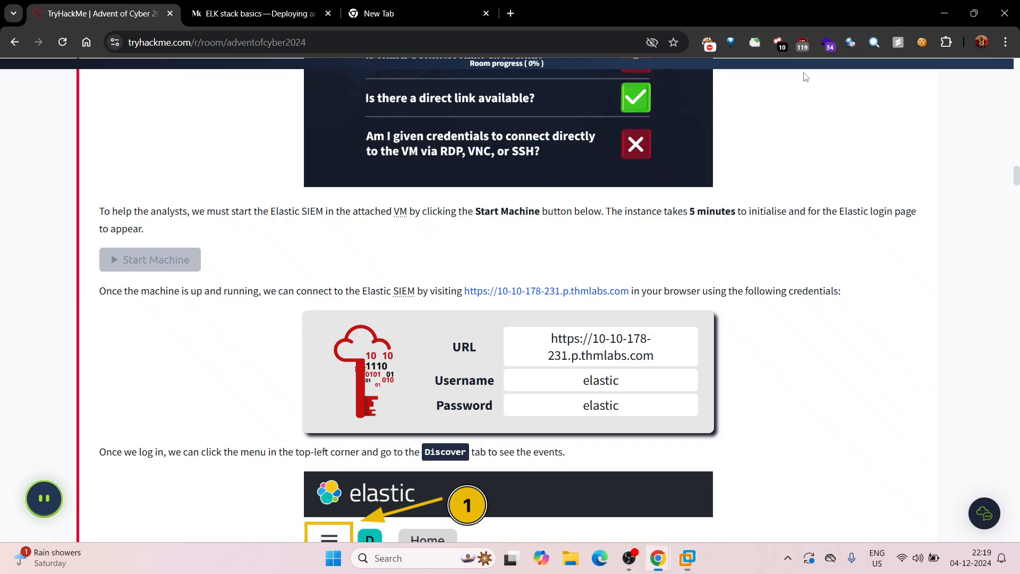
pyautogui.scroll(-12, 276, 443)
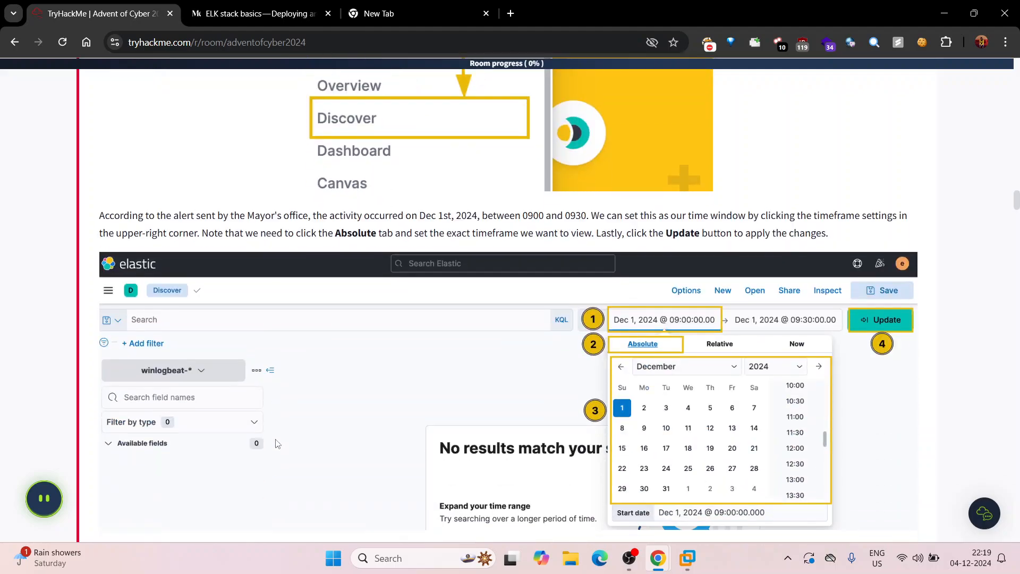
pyautogui.scroll(4, 191, 393)
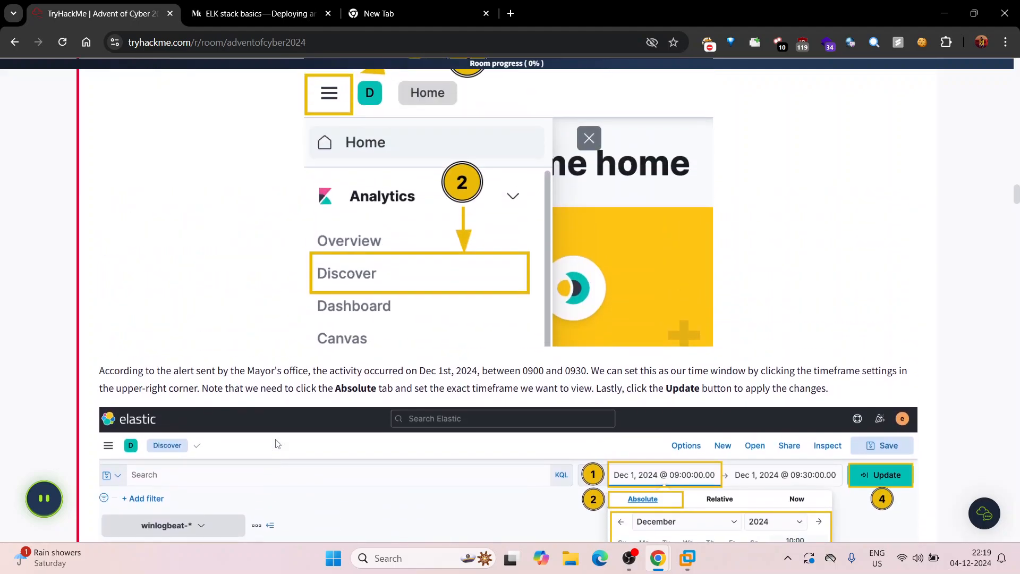
pyautogui.scroll(5, 191, 393)
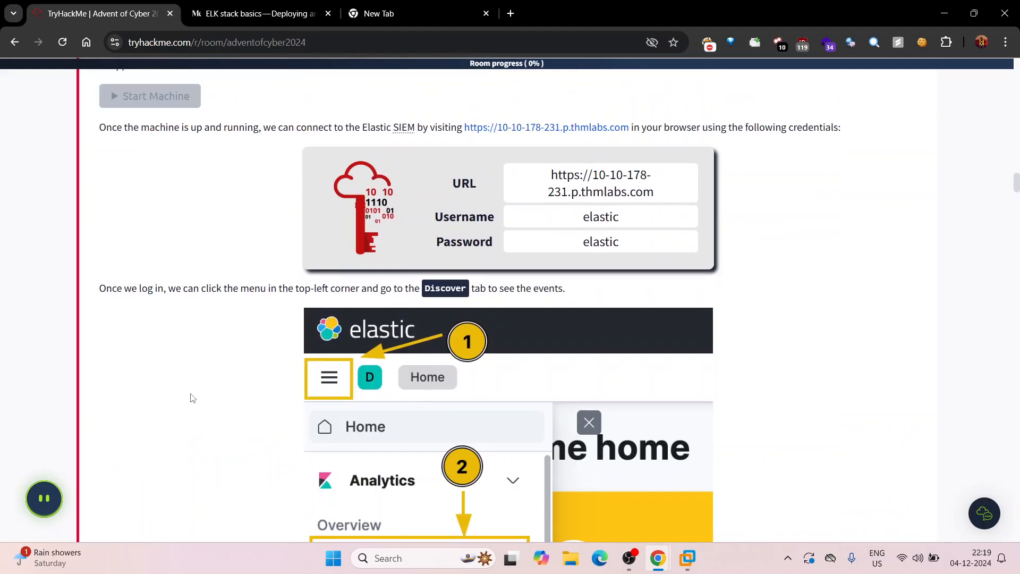
pyautogui.scroll(-1, 192, 398)
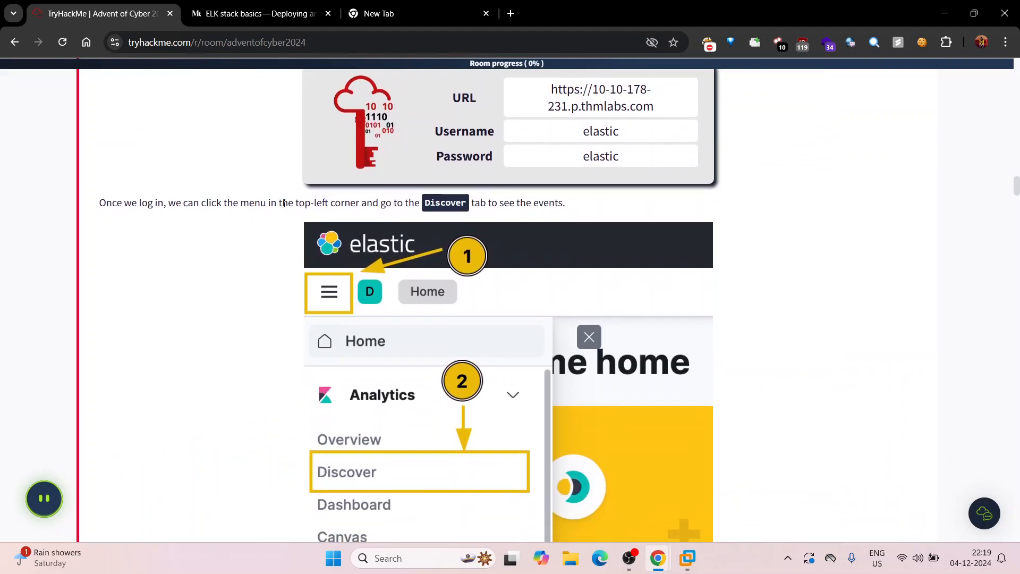
pyautogui.scroll(-2, 383, 225)
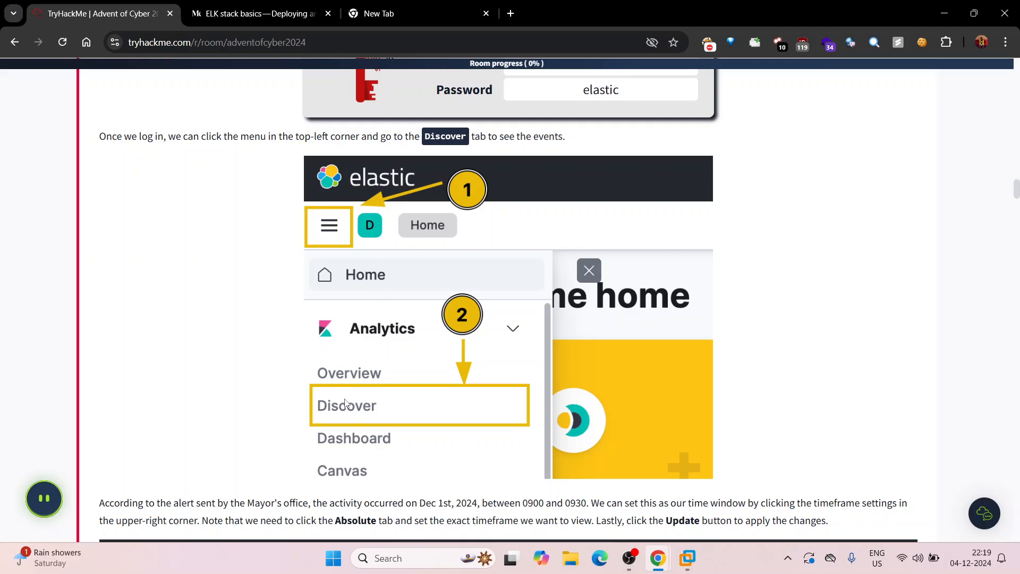
pyautogui.scroll(1, 438, 329)
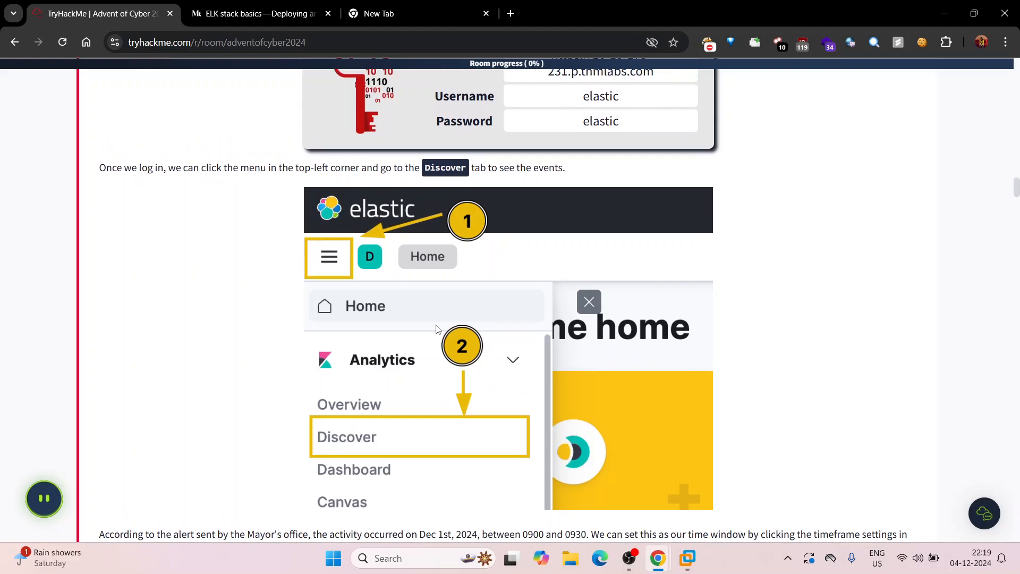
# Step: Return to Elastic, open Discover under Analytics, and choose the winlogbeat-* index pattern
pyautogui.click(688, 558)
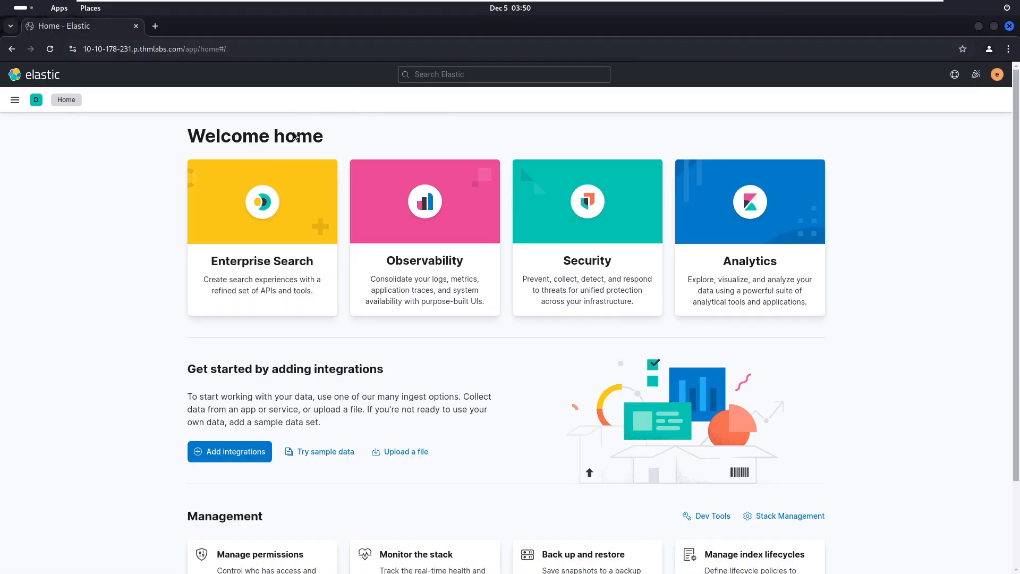
pyautogui.click(15, 101)
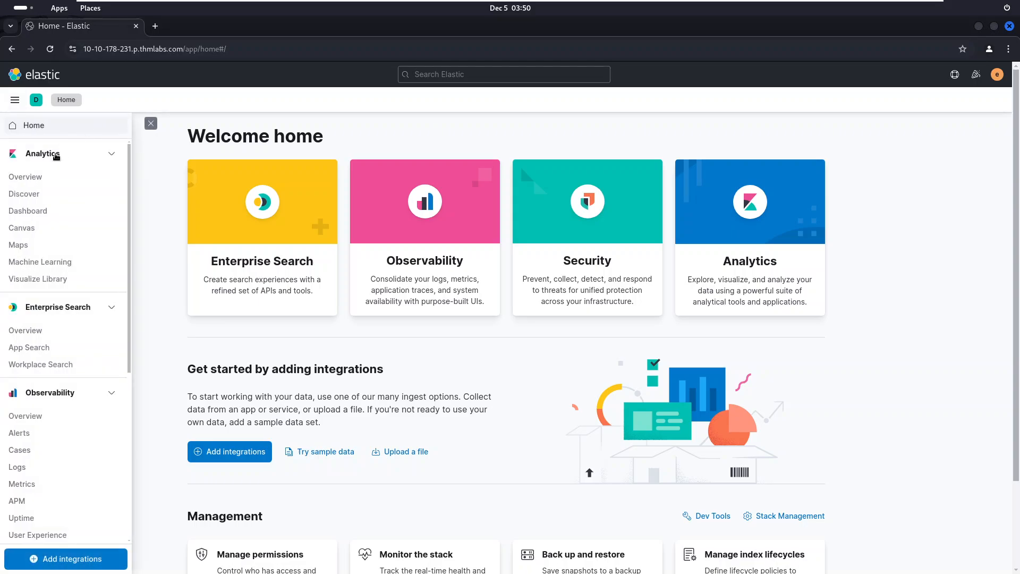
pyautogui.click(24, 194)
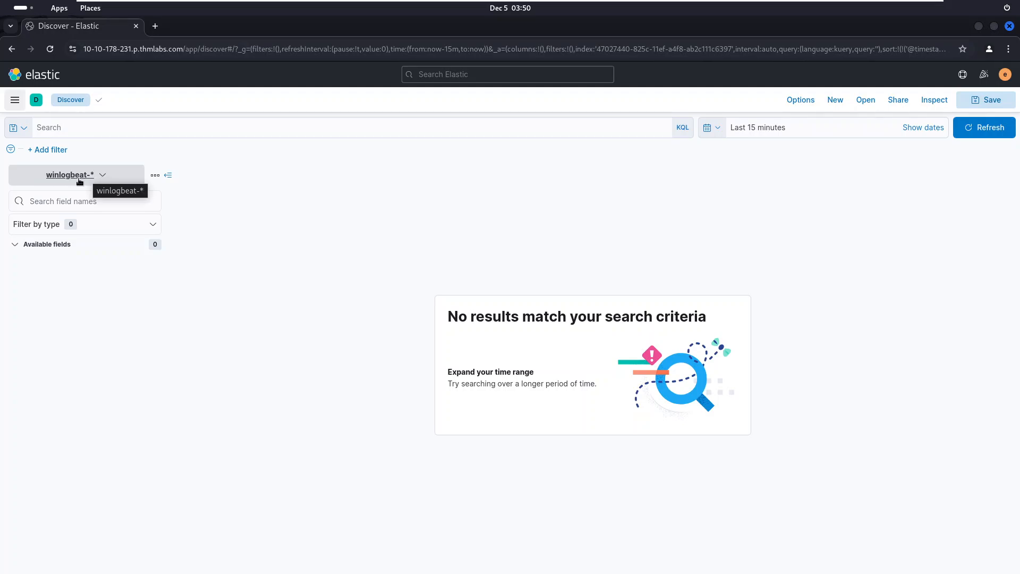
pyautogui.click(78, 176)
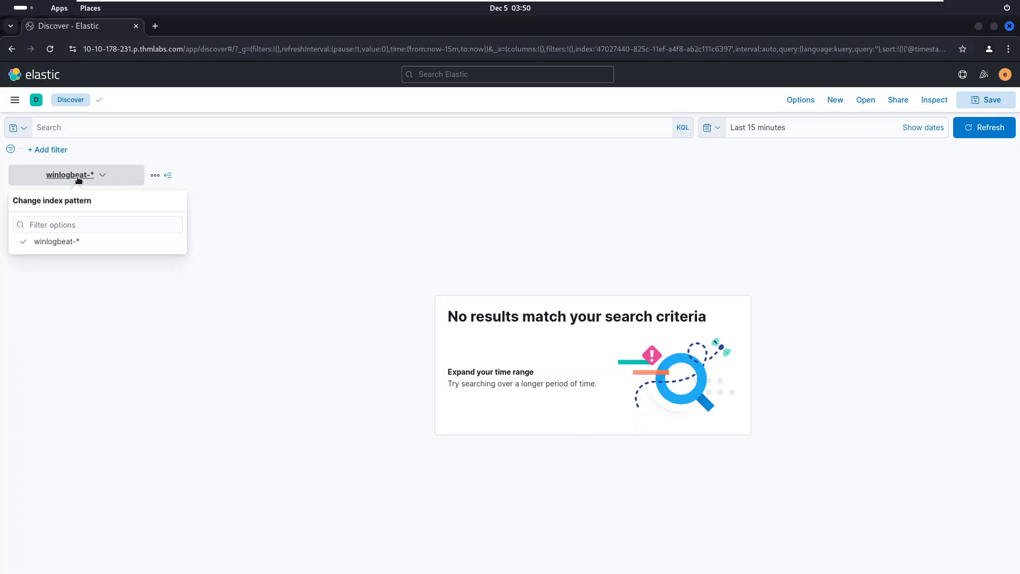
pyautogui.click(45, 243)
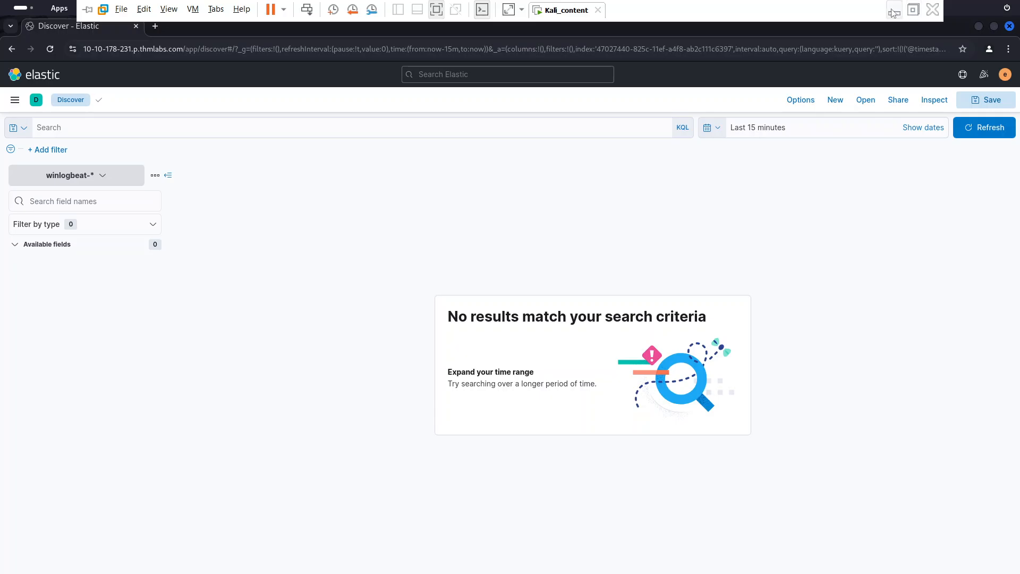
# Step: Read the time window instructions in the TryHackMe room for the activity reported by the Mayor's office
pyautogui.click(894, 10)
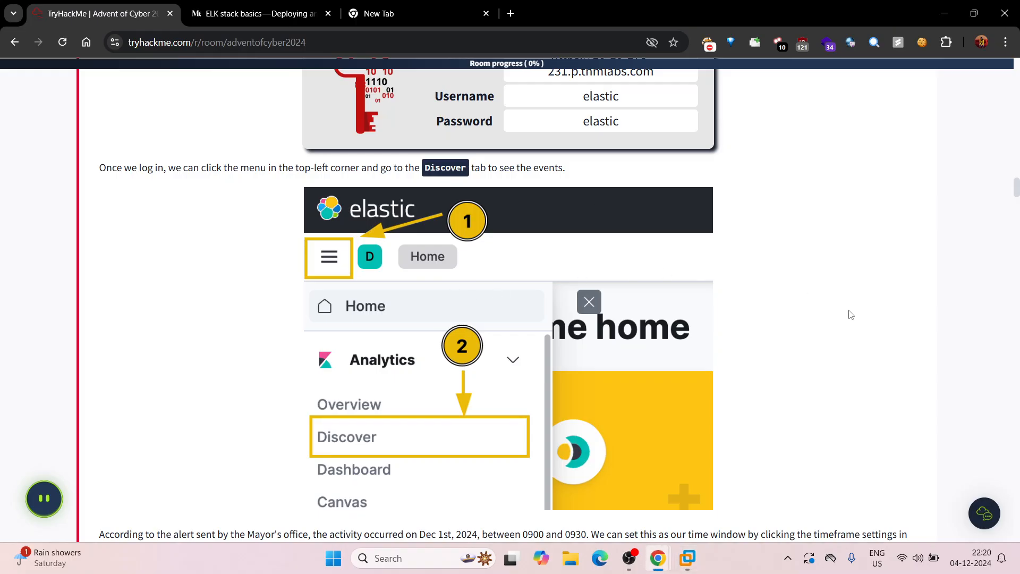
pyautogui.scroll(-3, 867, 317)
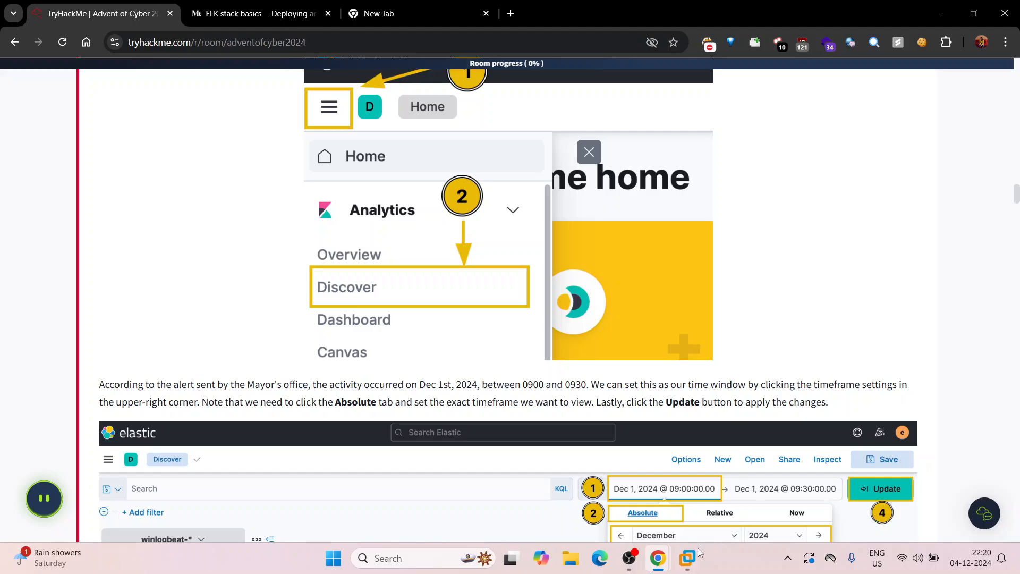
pyautogui.moveTo(687, 558)
# Step: Return to Elastic Discover and set the time range's start to the absolute date Dec 1, 2024 @ 09:00
pyautogui.click(688, 558)
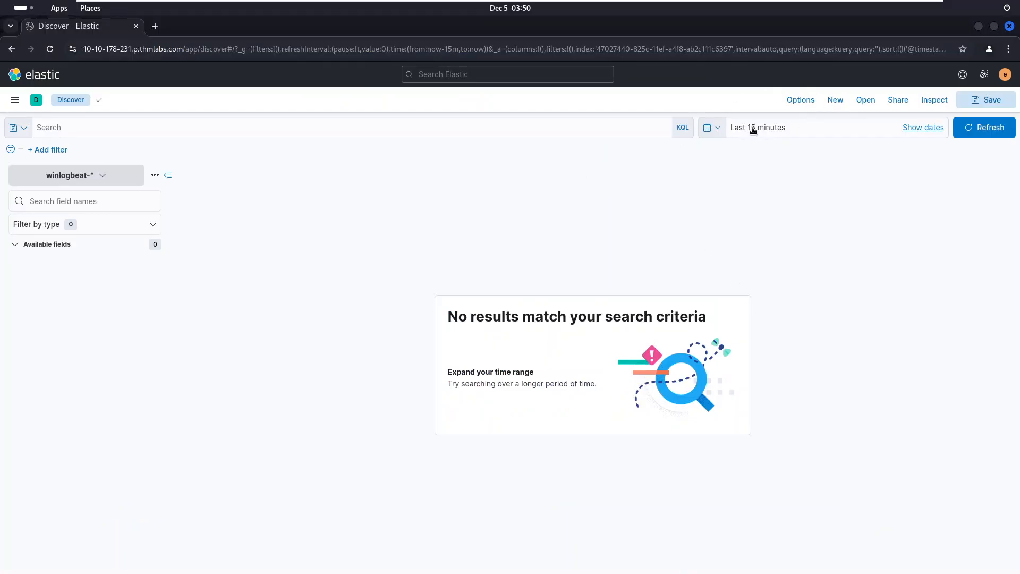
pyautogui.click(712, 128)
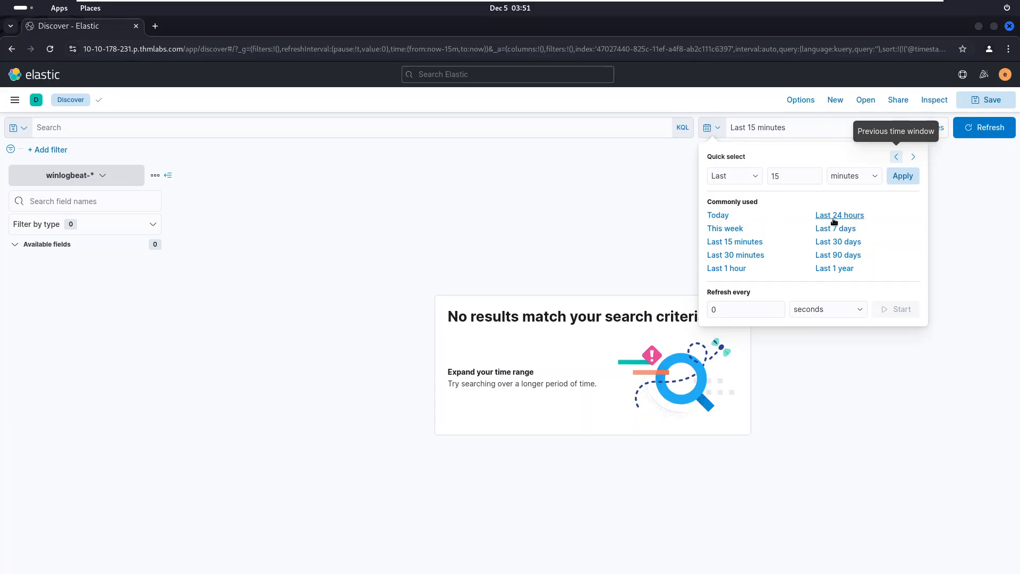
pyautogui.click(716, 215)
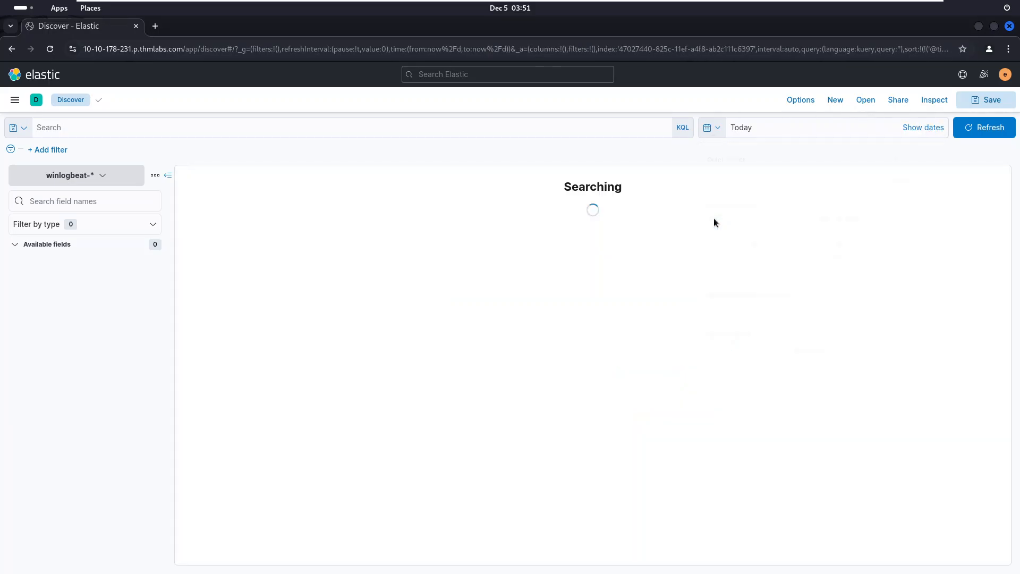
pyautogui.click(743, 128)
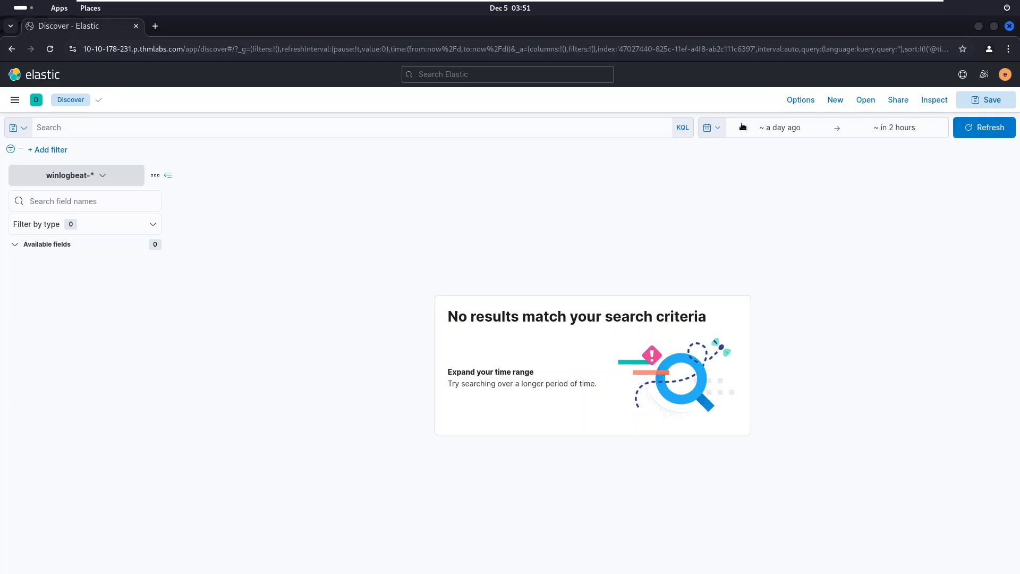
pyautogui.click(775, 128)
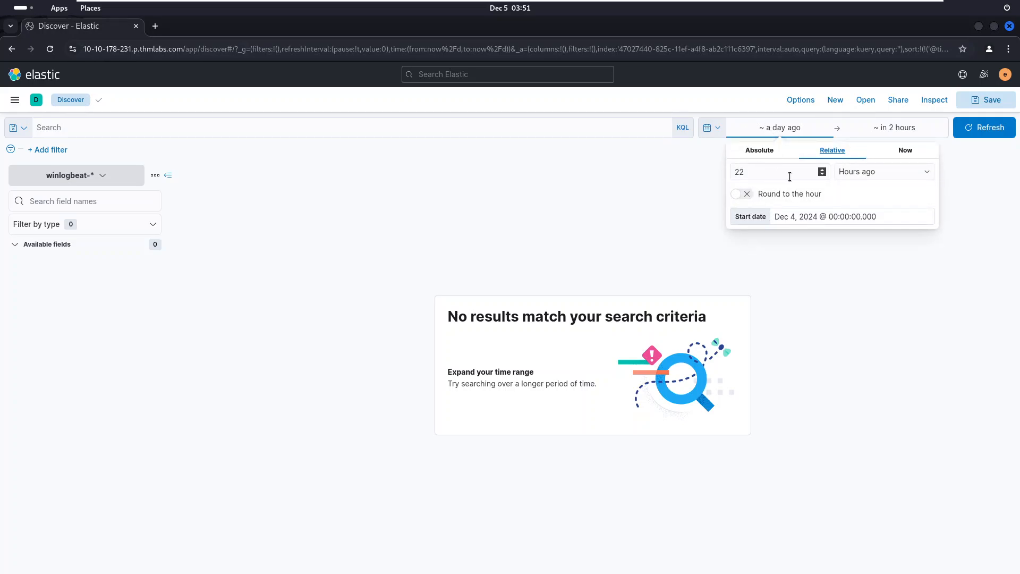
pyautogui.click(772, 154)
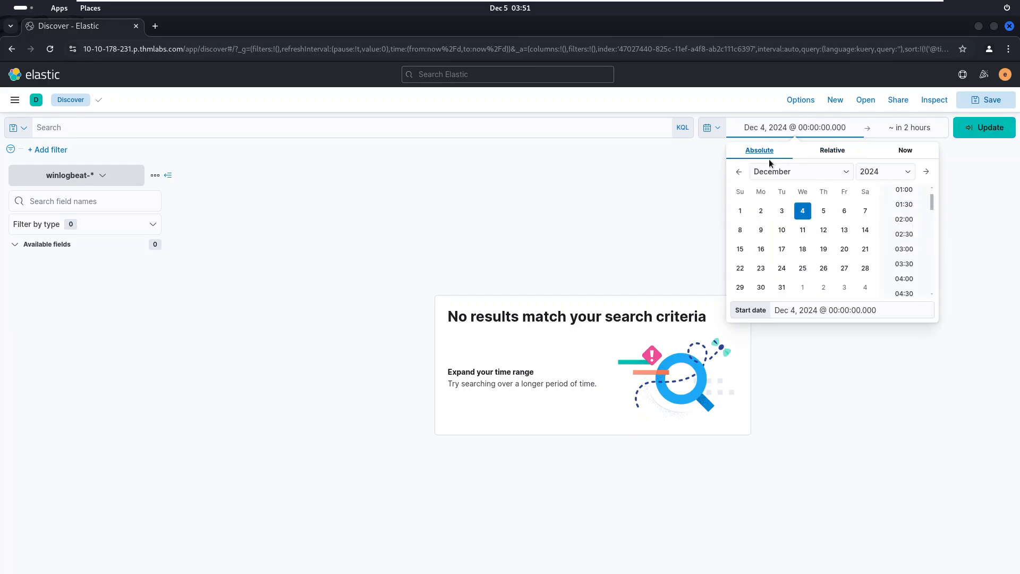
pyautogui.click(741, 212)
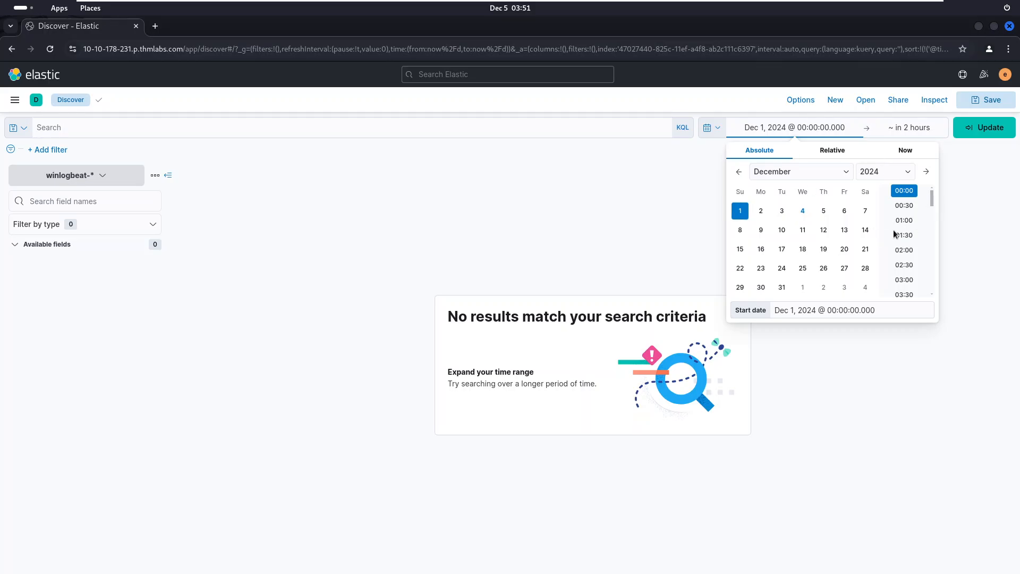
pyautogui.scroll(-5, 898, 234)
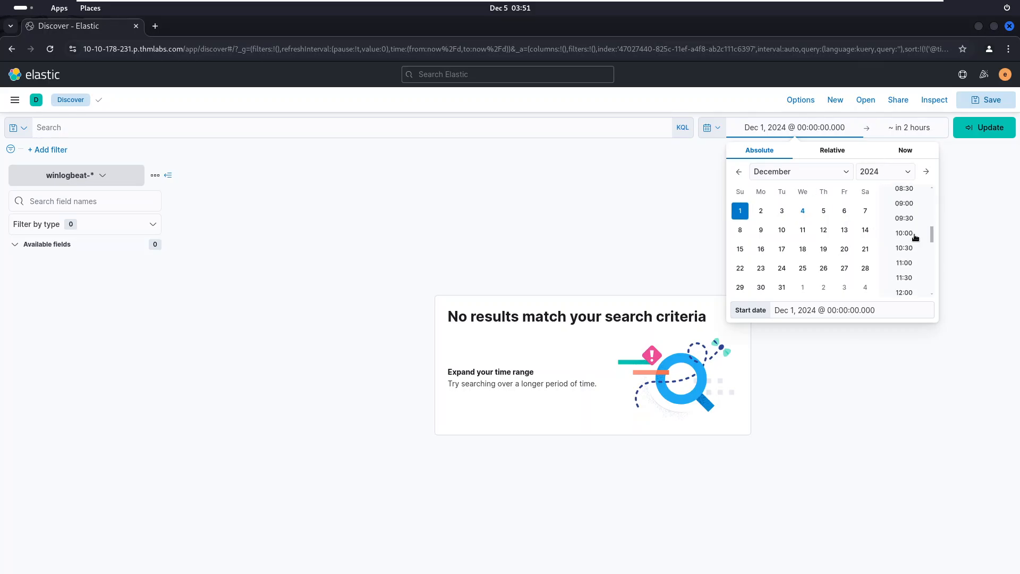
pyautogui.click(903, 204)
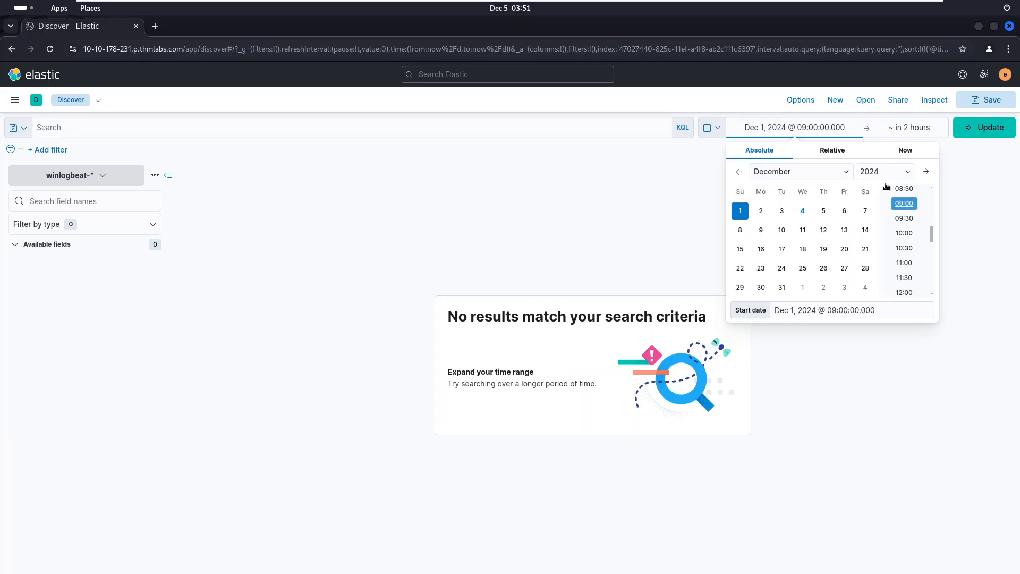
# Step: Set the time range's end to the absolute date Dec 1, 2024 @ 09:30 and apply the time window
pyautogui.click(903, 132)
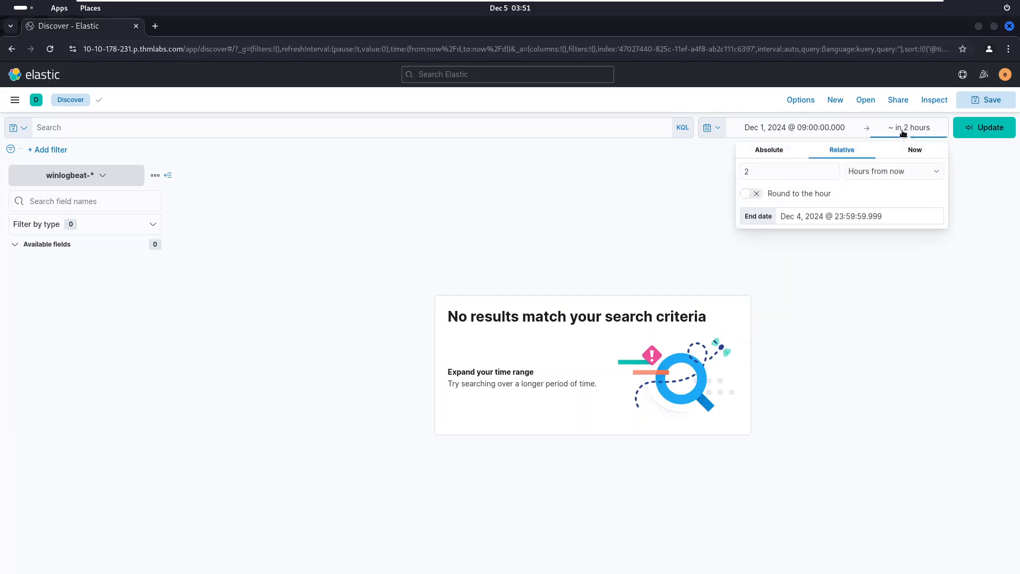
pyautogui.click(767, 151)
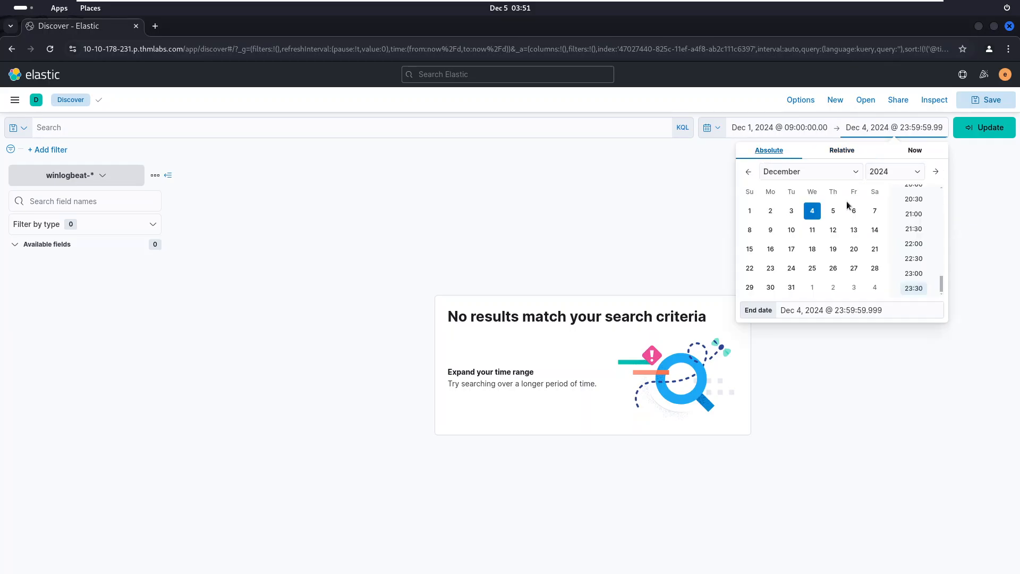
pyautogui.click(751, 213)
pyautogui.scroll(7, 912, 227)
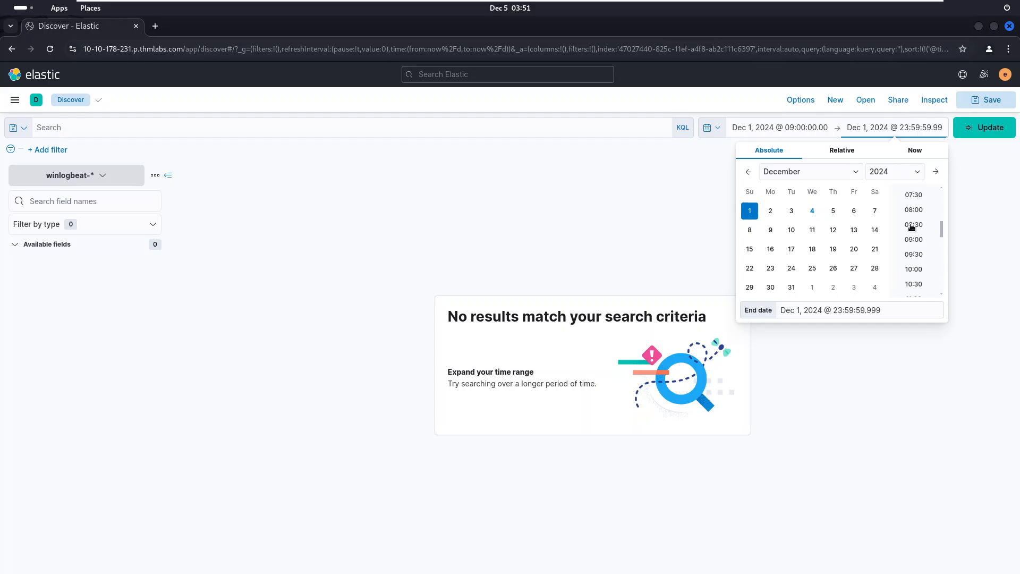
pyautogui.click(915, 255)
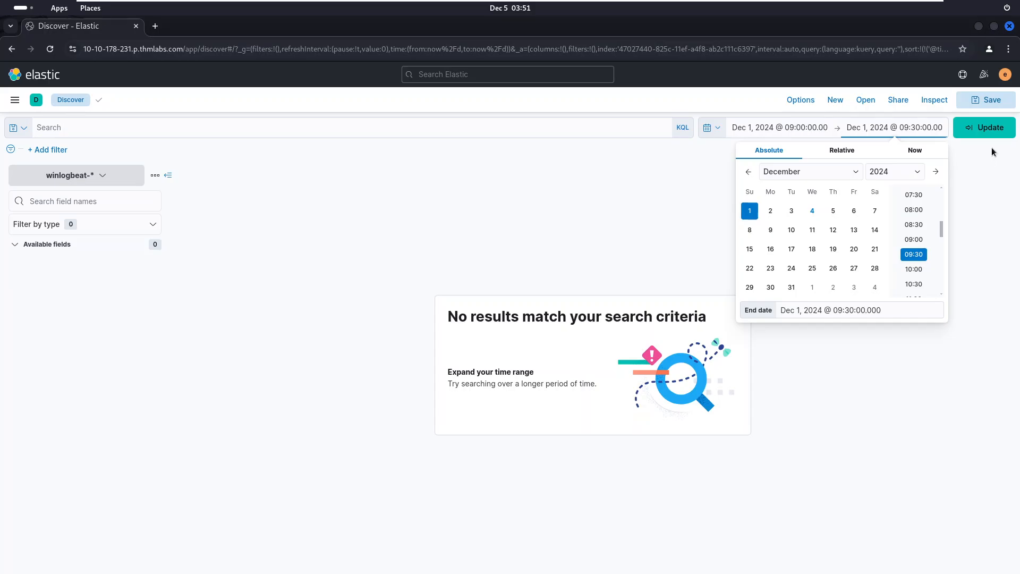
pyautogui.click(992, 128)
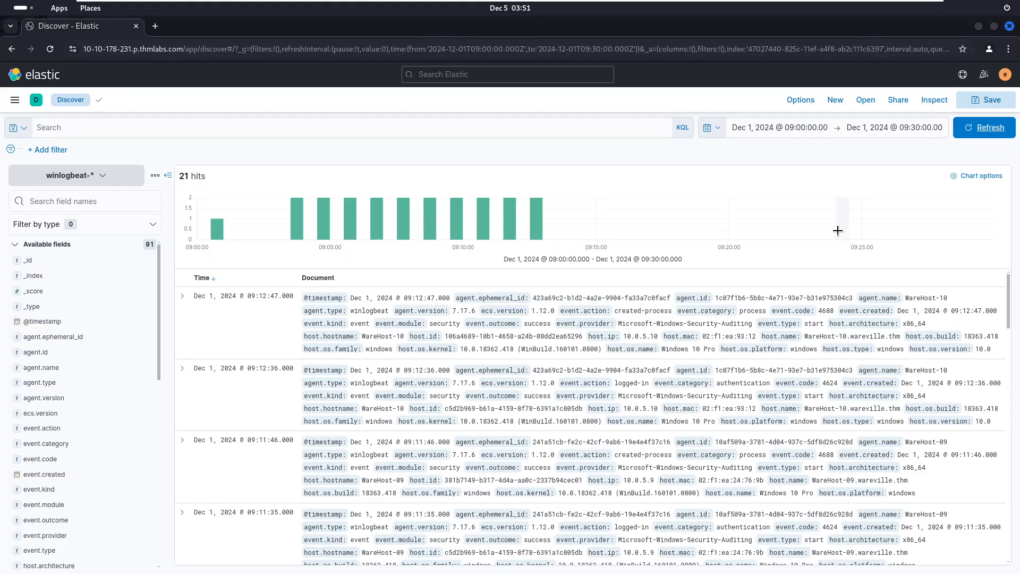
# Step: Look over the events in the time window, and switch to the TryHackMe room to read about adding fields as columns
pyautogui.scroll(-15, 728, 351)
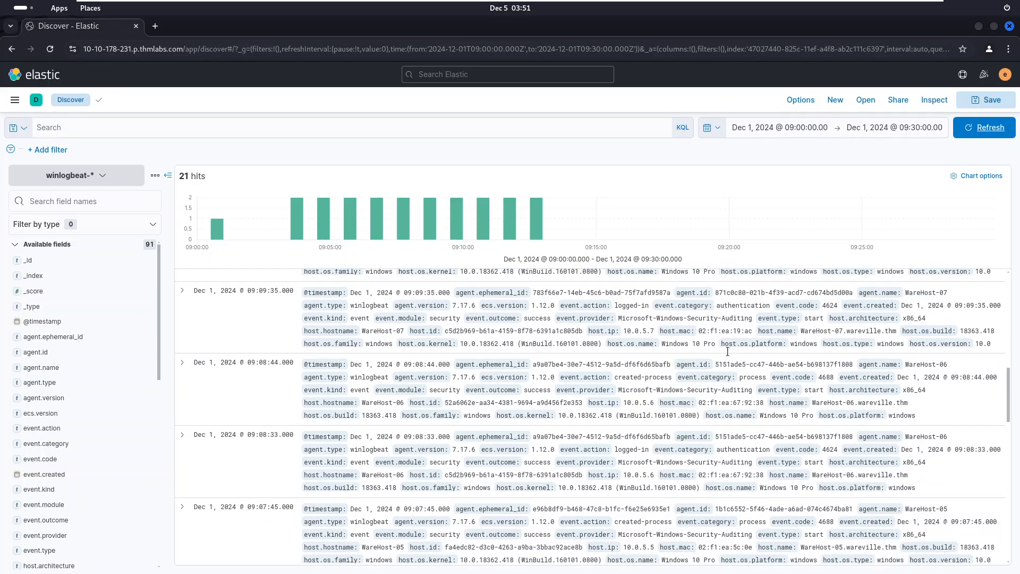
pyautogui.scroll(15, 728, 350)
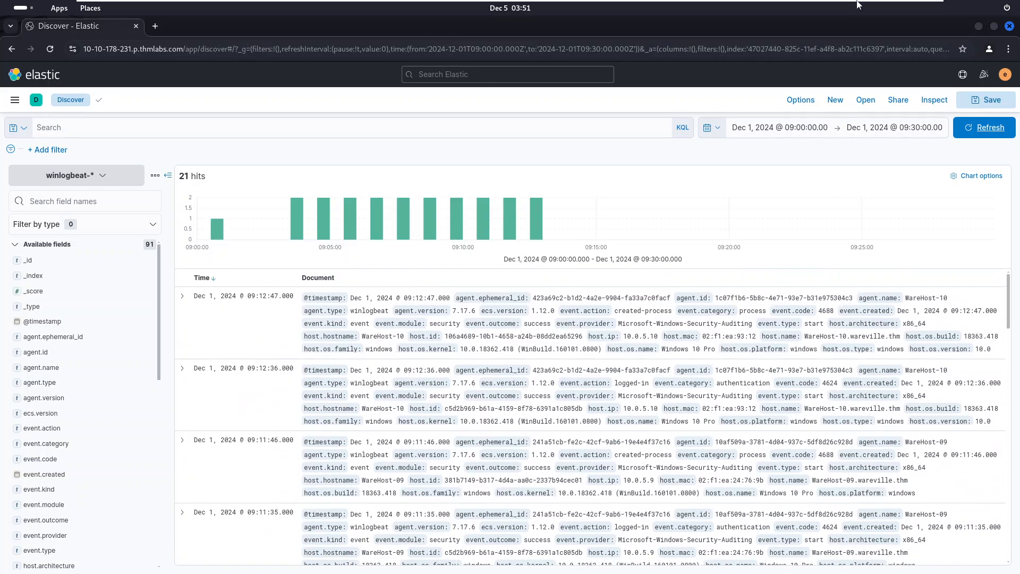
pyautogui.moveTo(857, 1)
pyautogui.click(893, 11)
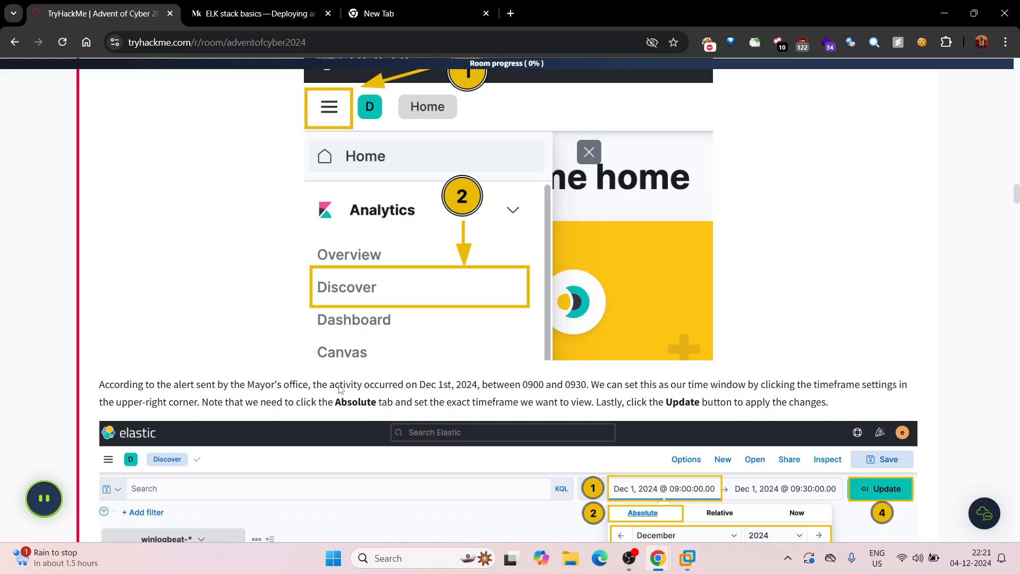
pyautogui.scroll(-15, 340, 389)
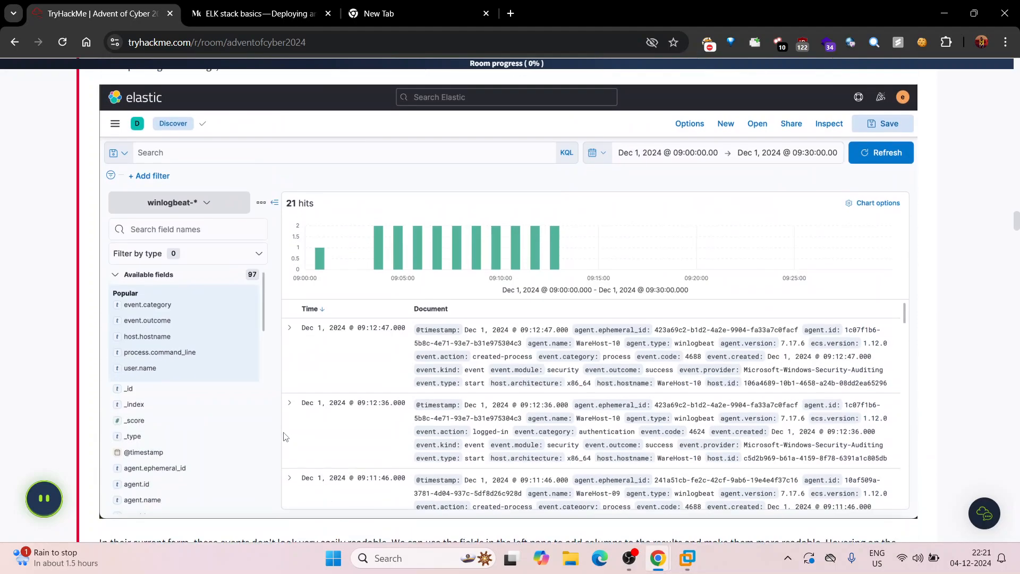
pyautogui.scroll(-6, 286, 437)
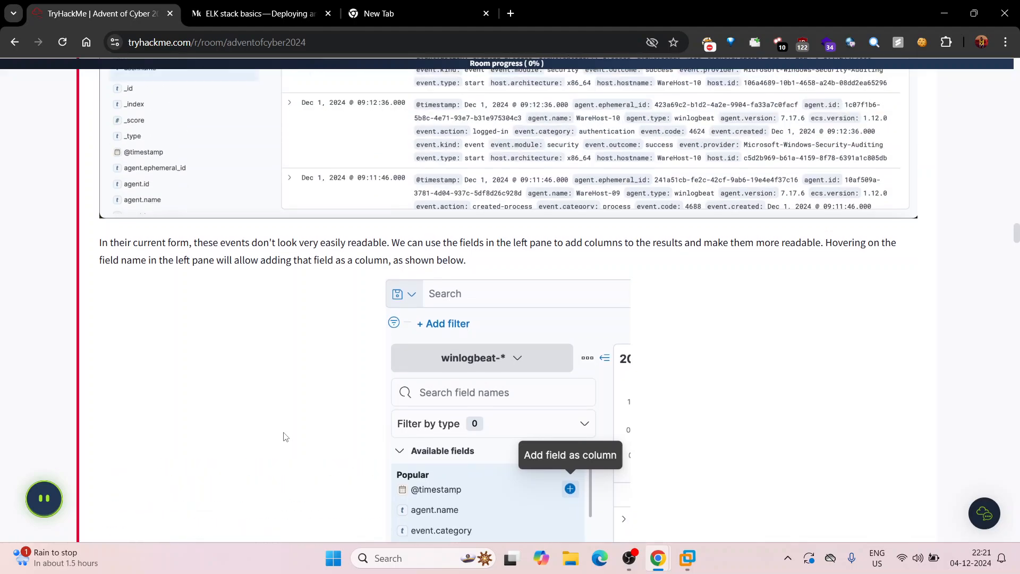
pyautogui.scroll(4, 323, 282)
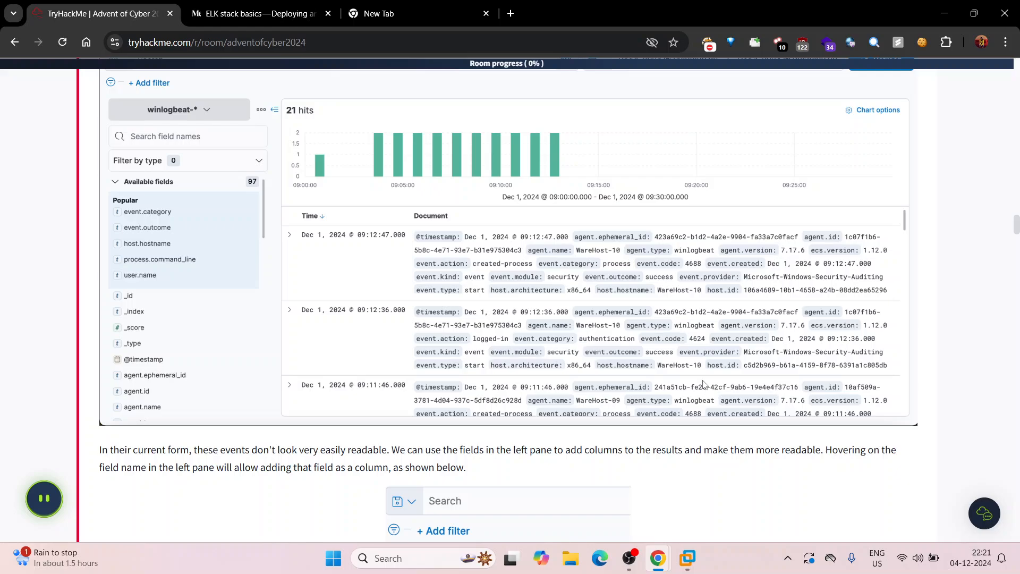
# Step: Switch back to Elastic and add the user.id, user.name and source.ip fields as columns in the Discover results
pyautogui.moveTo(687, 558)
pyautogui.click(704, 518)
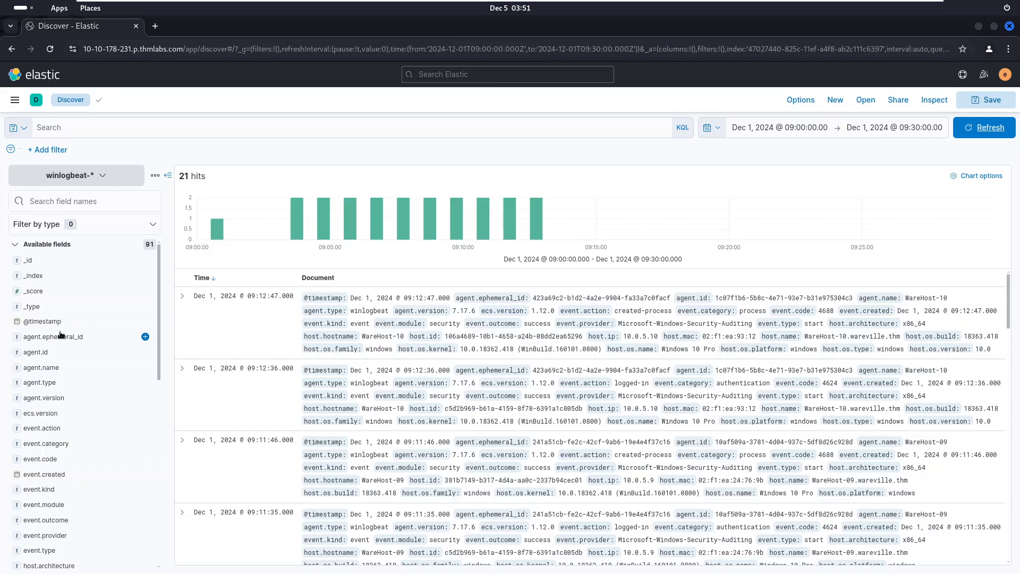
pyautogui.scroll(-5, 100, 414)
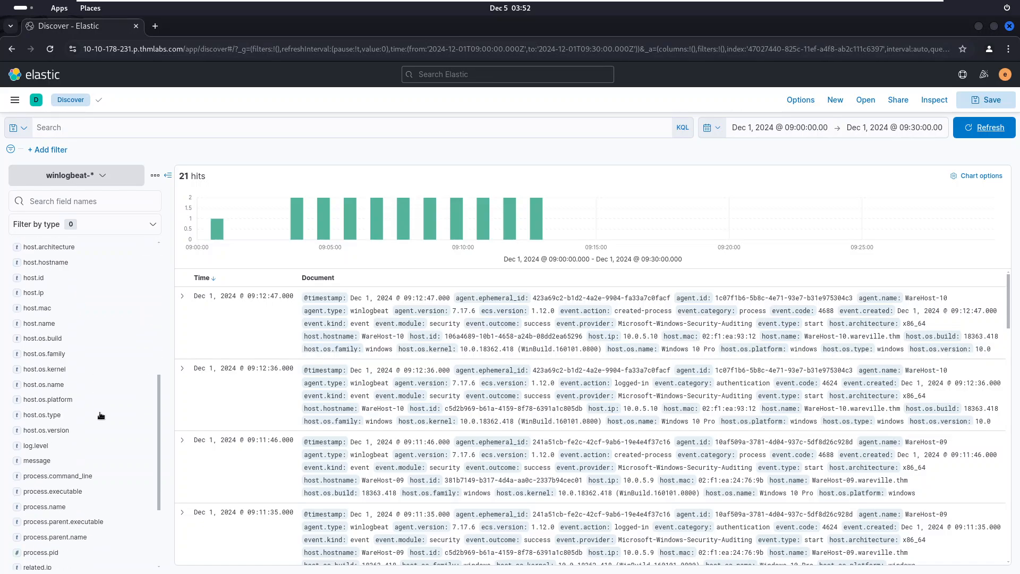
pyautogui.scroll(-2, 126, 428)
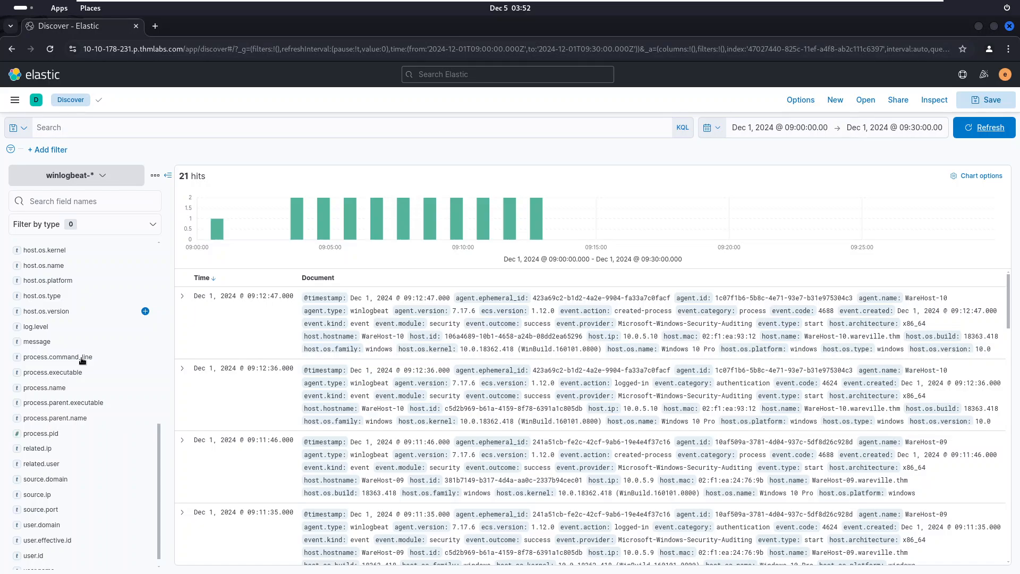
pyautogui.scroll(-15, 83, 360)
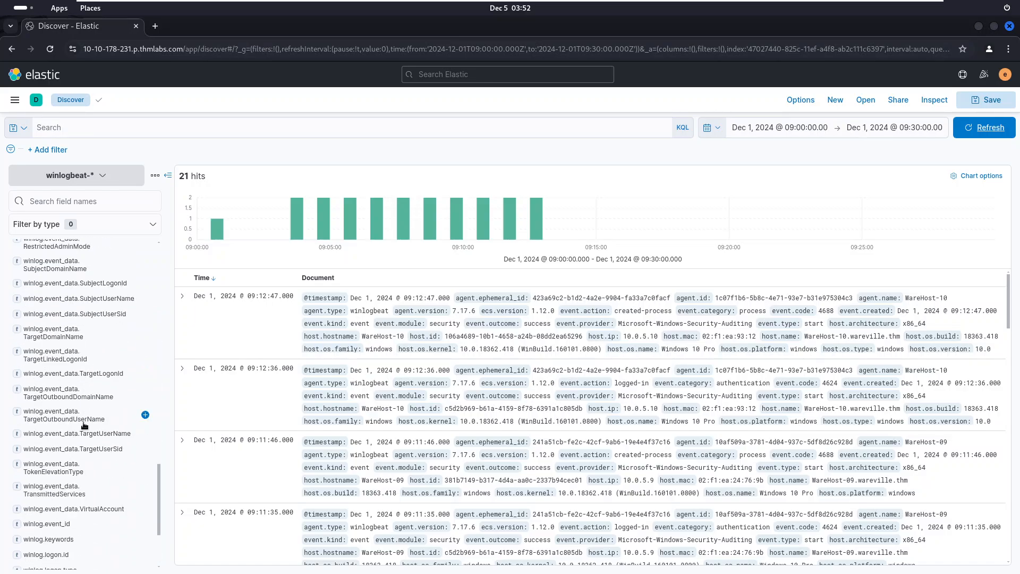
pyautogui.scroll(10, 84, 425)
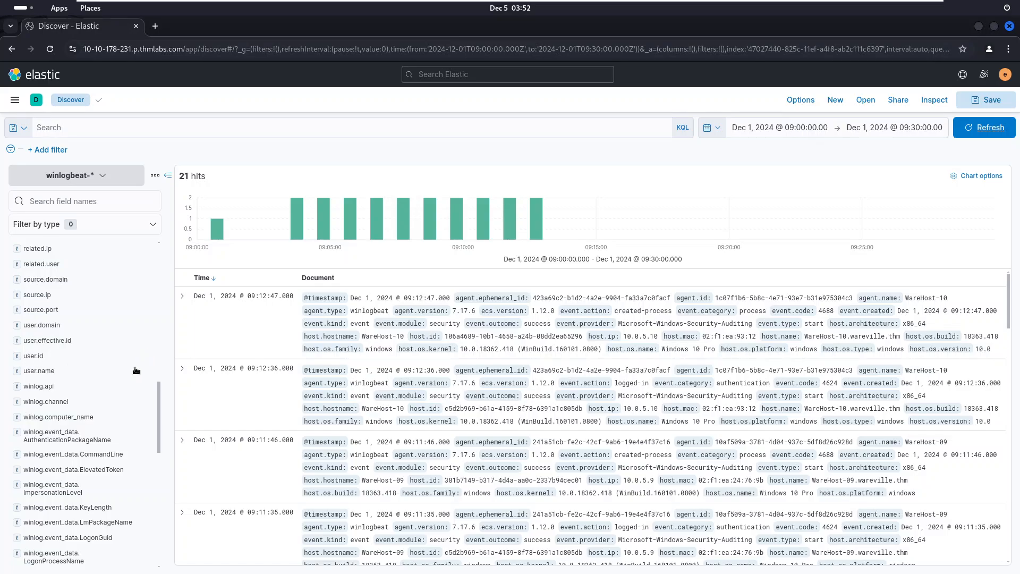
pyautogui.moveTo(146, 356)
pyautogui.click(145, 356)
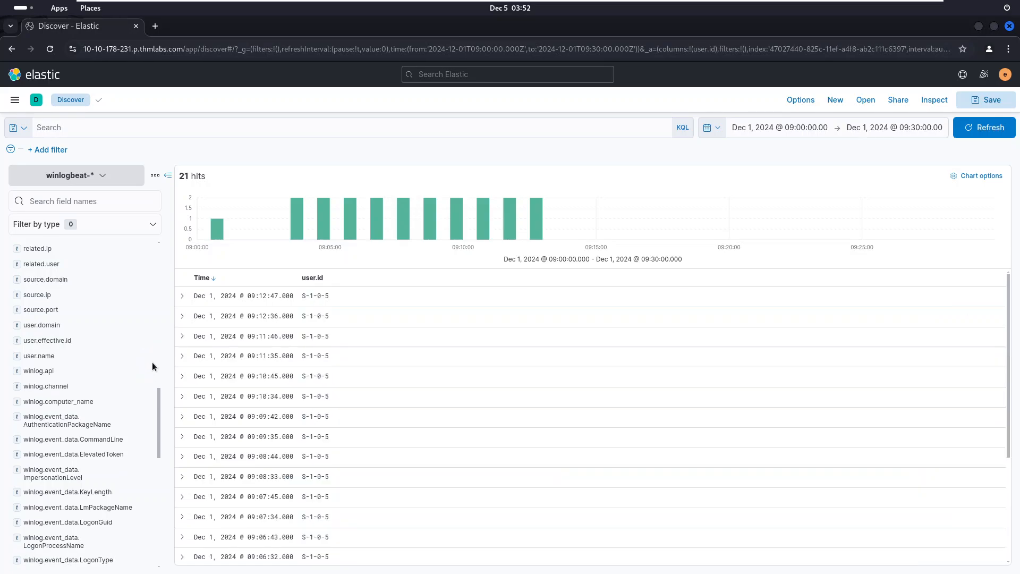
pyautogui.moveTo(147, 345)
pyautogui.click(145, 356)
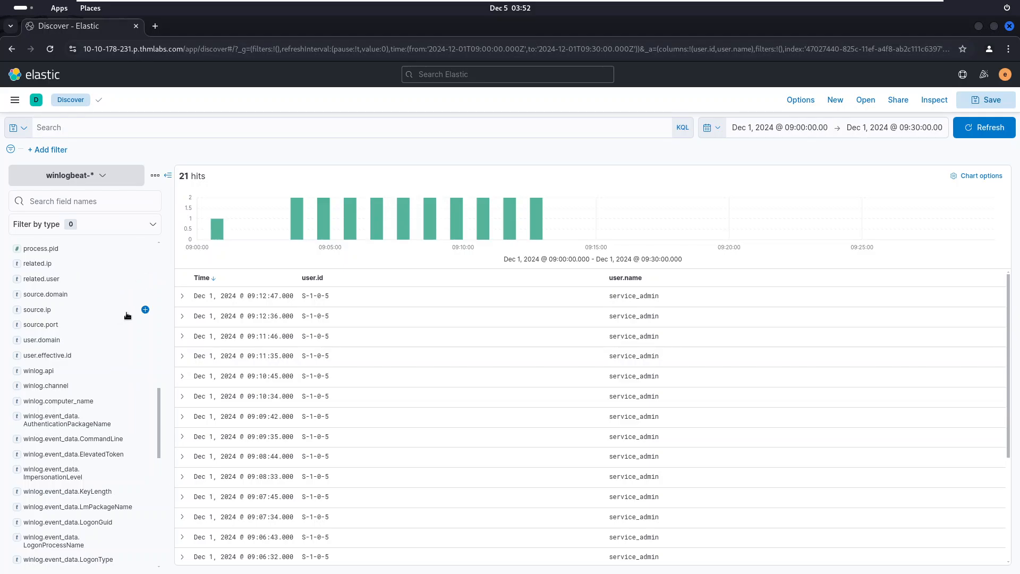
pyautogui.click(145, 309)
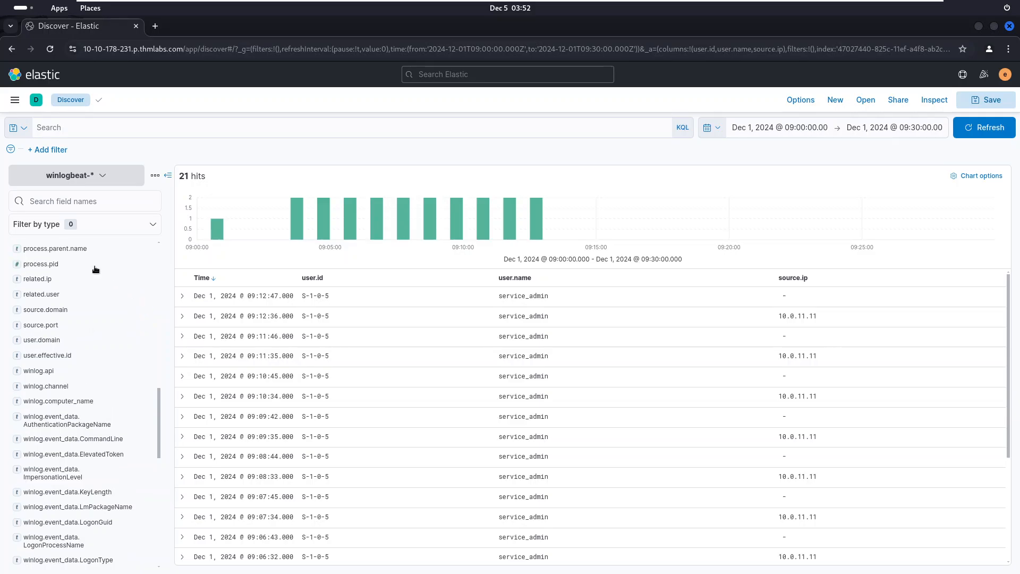
# Step: Look through the remaining available fields, and switch to the TryHackMe room to read which fields it recommends as columns for PowerShell events
pyautogui.scroll(3, 90, 309)
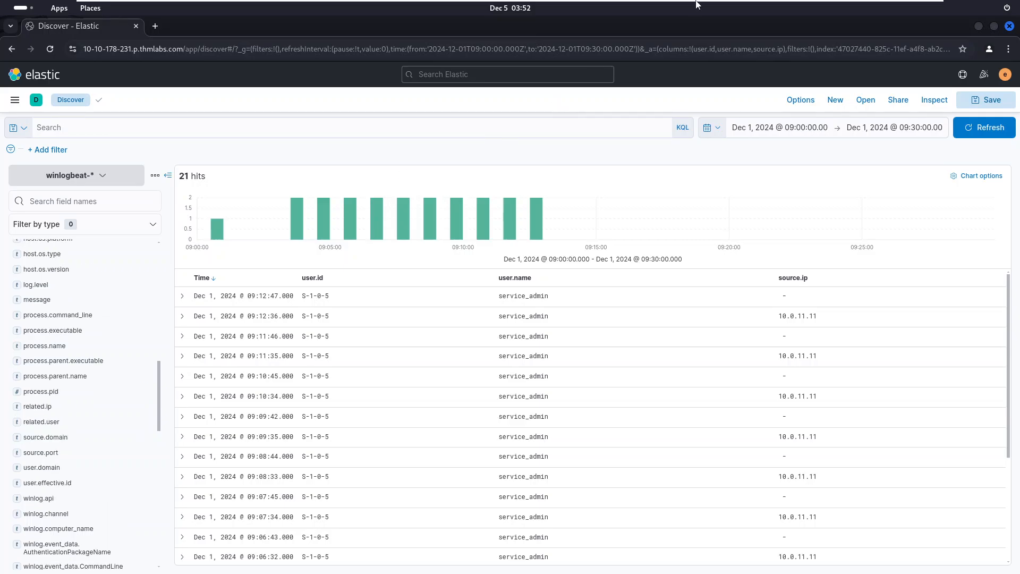
pyautogui.scroll(2, 48, 318)
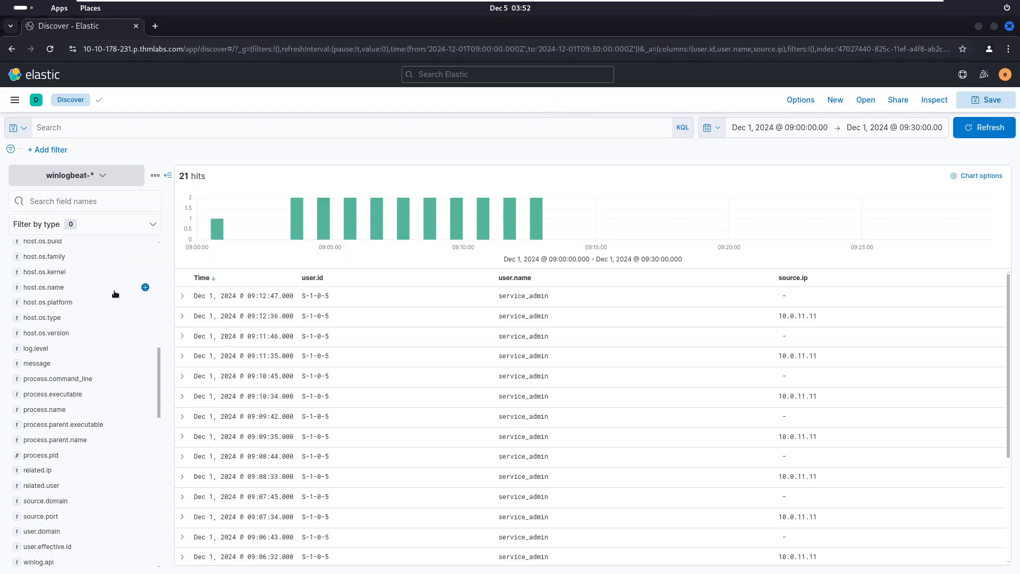
pyautogui.scroll(15, 96, 285)
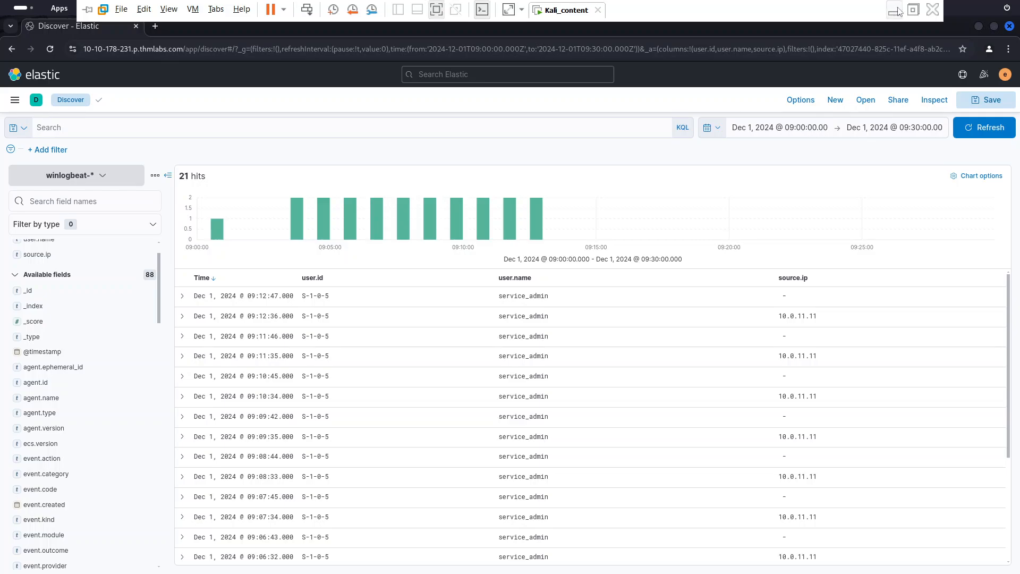
pyautogui.click(895, 10)
pyautogui.scroll(-3, 374, 377)
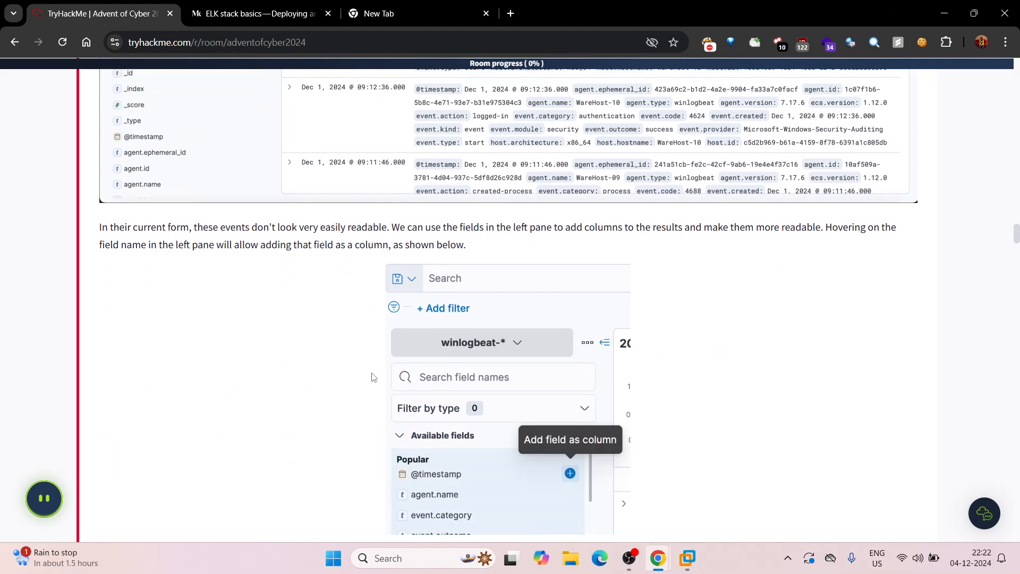
pyautogui.scroll(-5, 374, 378)
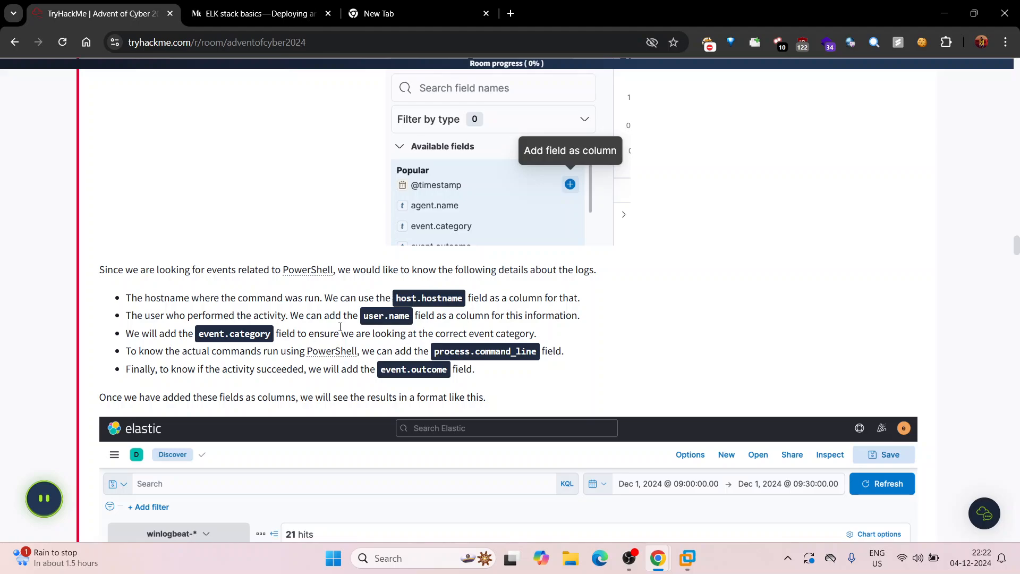
pyautogui.scroll(1, 340, 326)
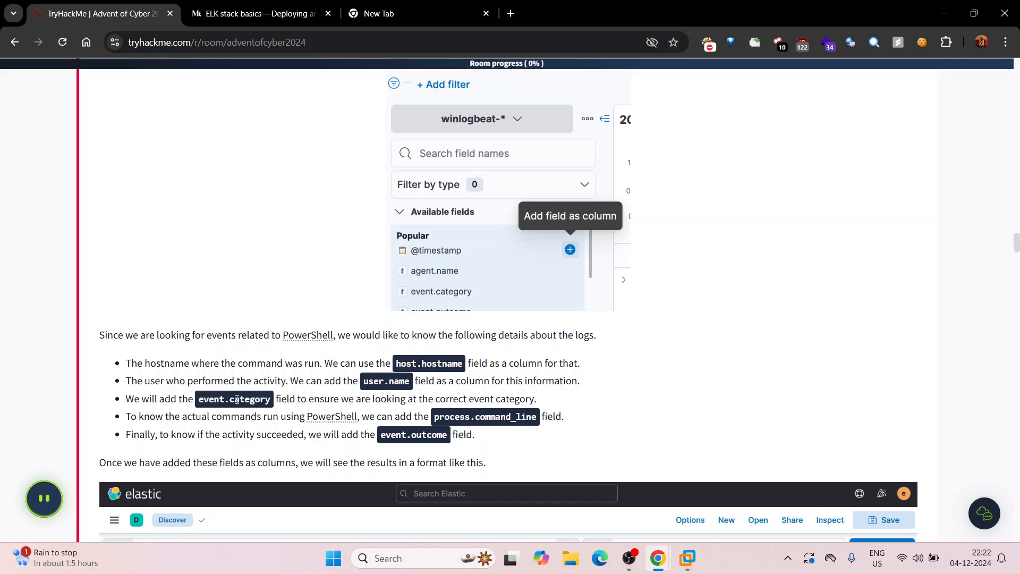
pyautogui.scroll(8, 459, 361)
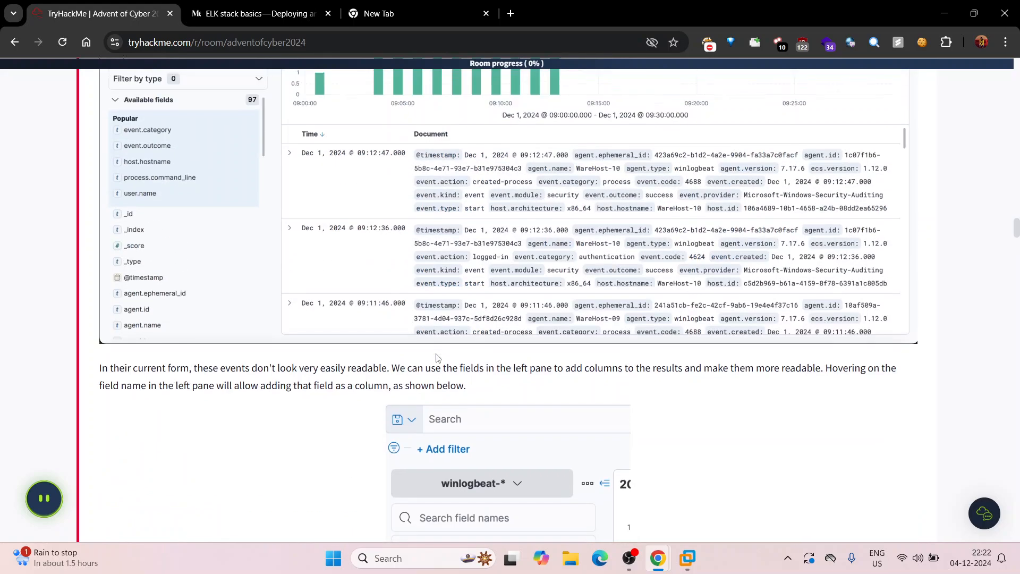
# Step: Reread the TryHackMe room's instructions on the time window and the columns recommended for PowerShell events
pyautogui.scroll(-1, 438, 357)
pyautogui.scroll(7, 438, 358)
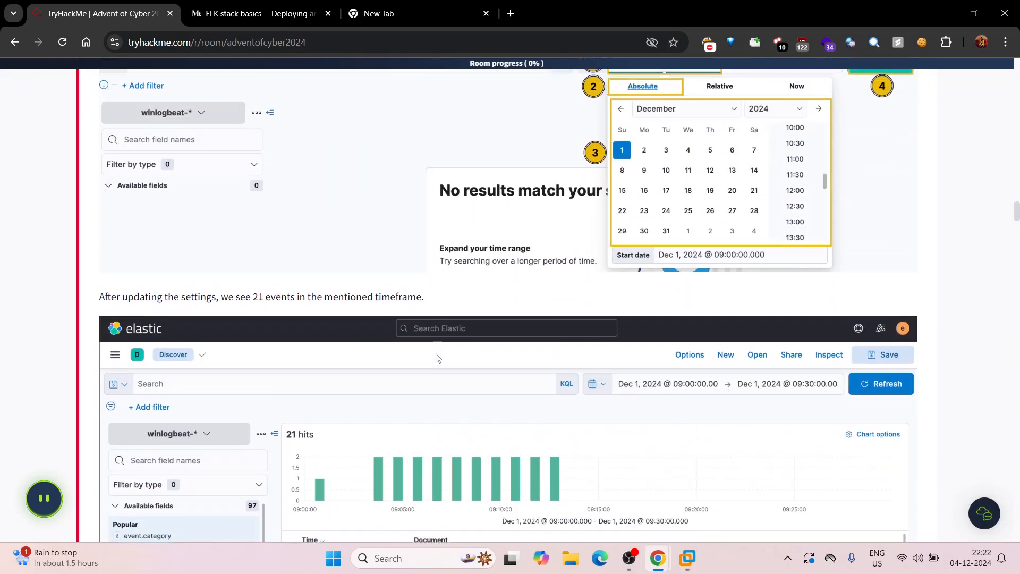
pyautogui.scroll(4, 437, 358)
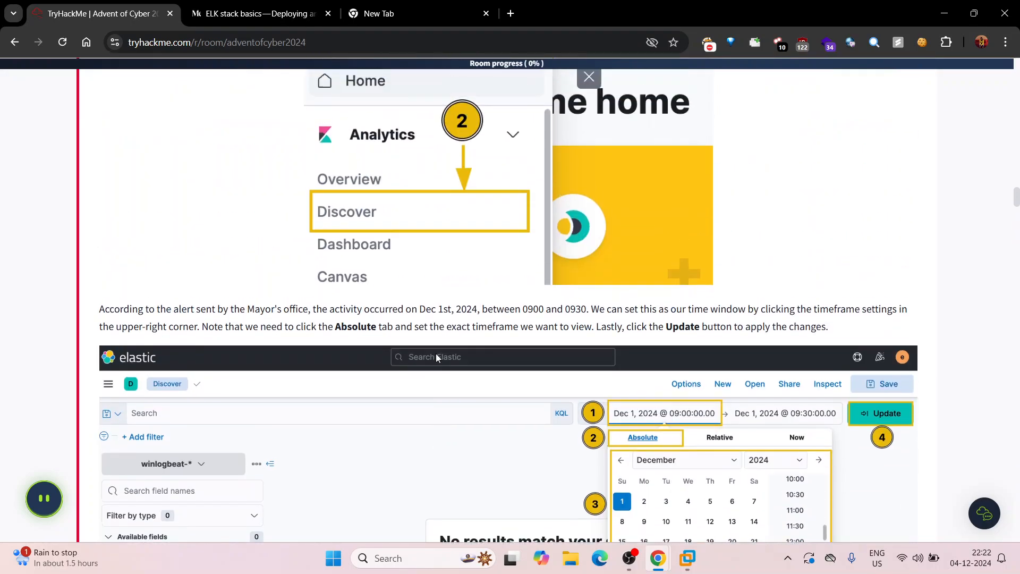
pyautogui.scroll(-8, 477, 398)
pyautogui.scroll(-8, 568, 343)
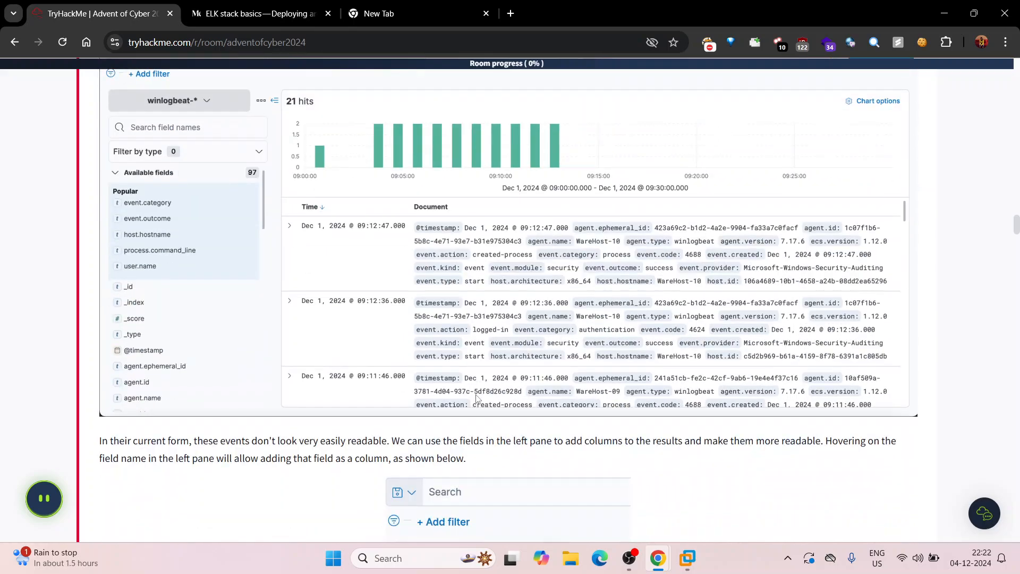
pyautogui.scroll(-4, 568, 343)
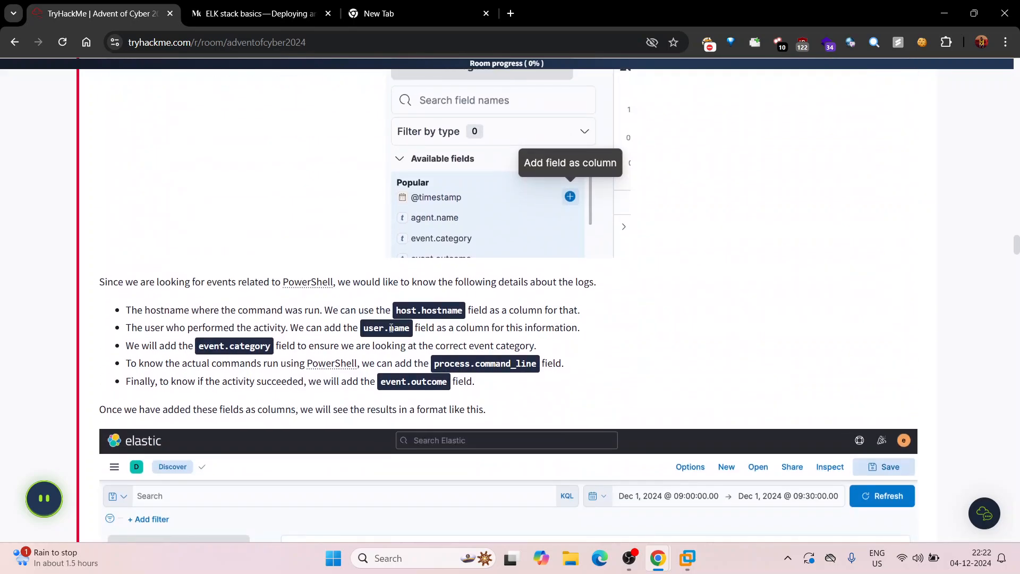
# Step: Switch to Elastic, add event.category and host.name as columns in the Discover results, and remove the user.id column
pyautogui.moveTo(687, 557)
pyautogui.click(691, 468)
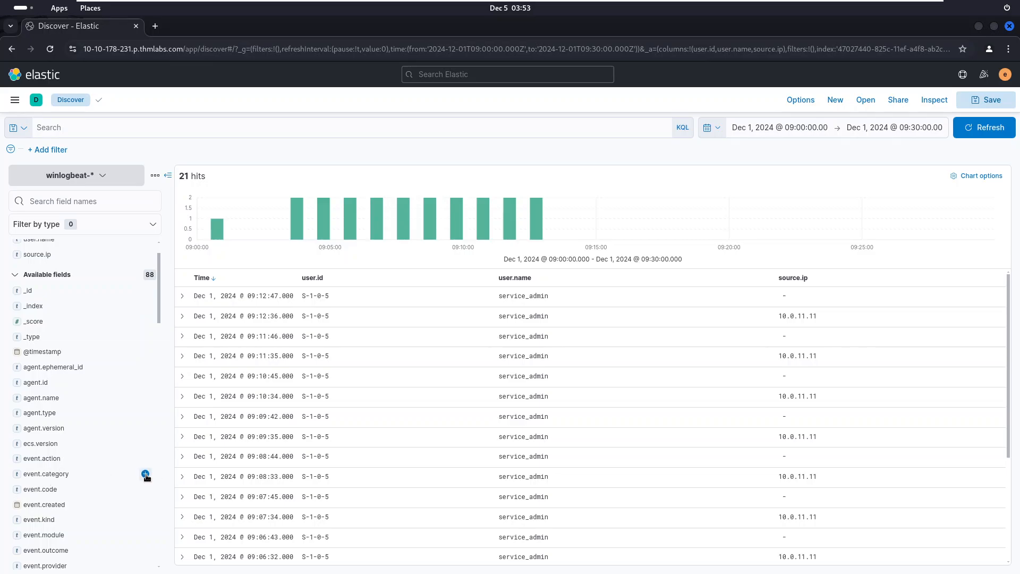
pyautogui.click(145, 475)
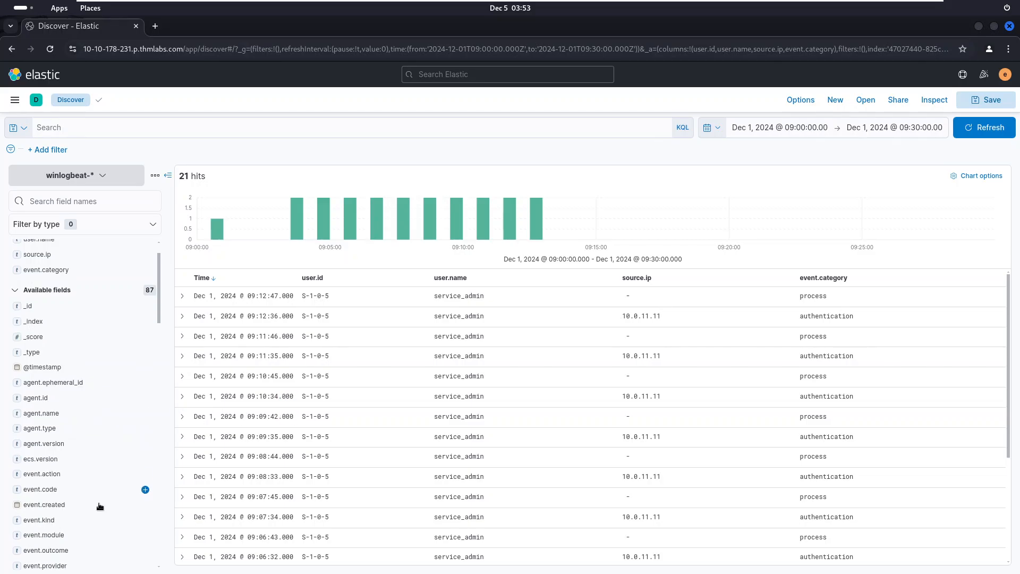
pyautogui.scroll(-3, 99, 506)
pyautogui.scroll(-3, 100, 506)
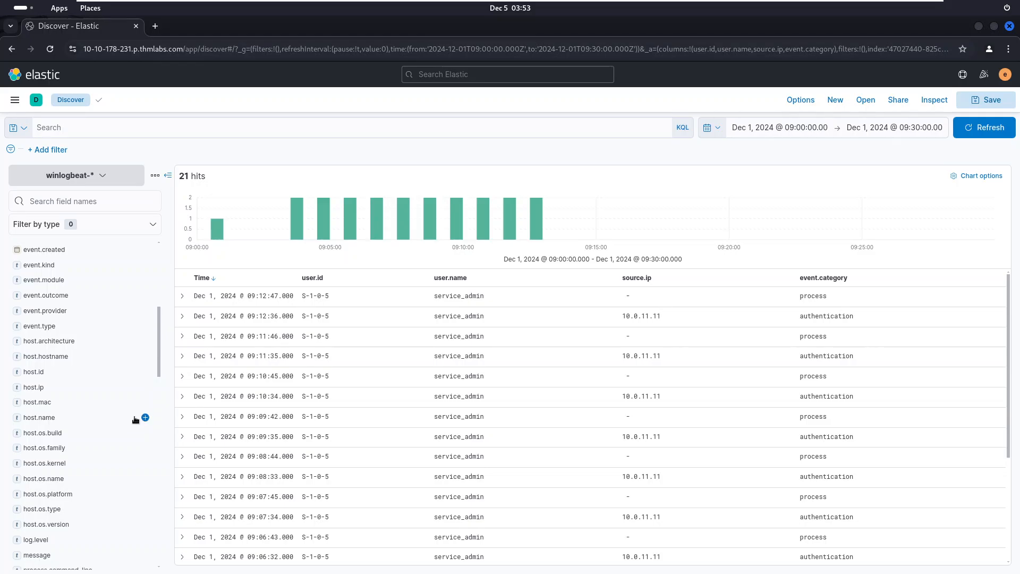
pyautogui.click(145, 419)
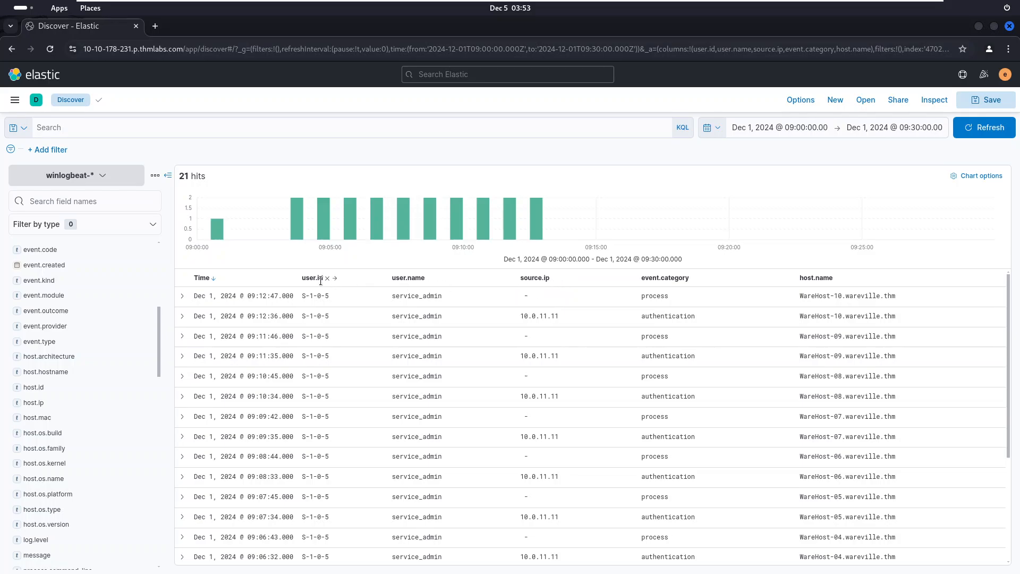
pyautogui.click(327, 278)
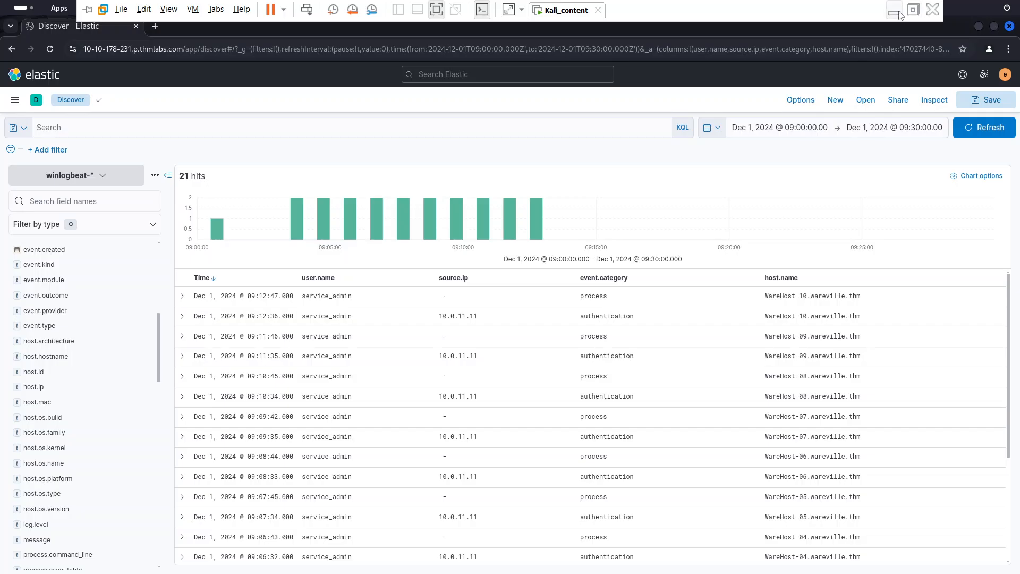
# Step: Check the recommended fields in the TryHackMe room, and add process.command_line as a column in Elastic
pyautogui.click(895, 10)
pyautogui.scroll(-1, 258, 370)
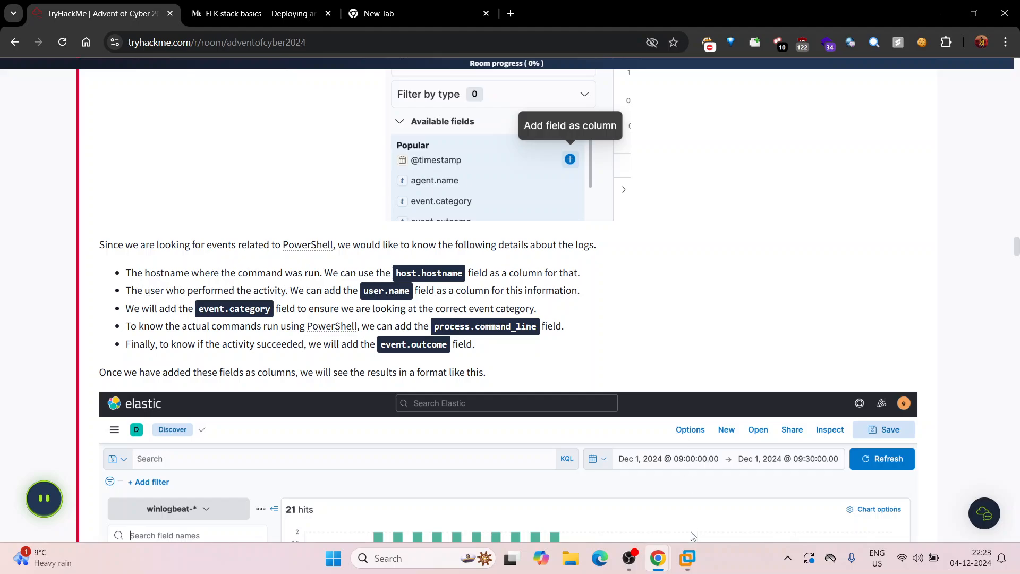
pyautogui.click(688, 558)
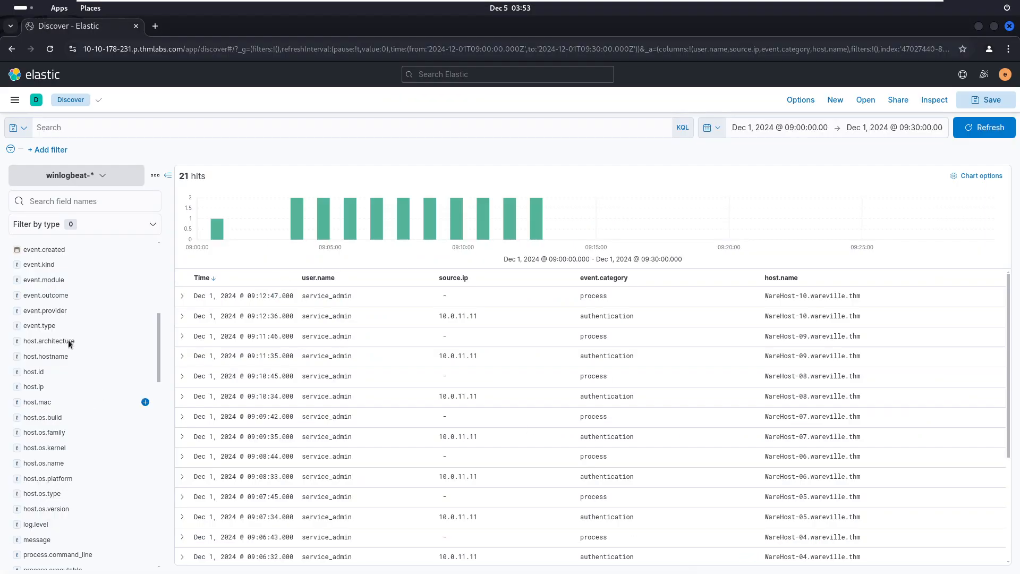
pyautogui.scroll(-10, 55, 451)
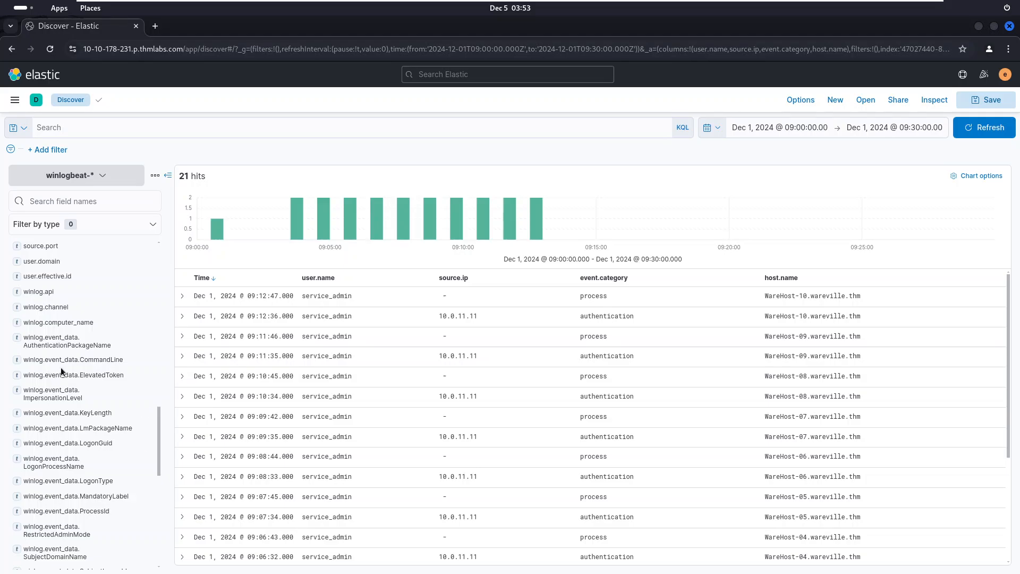
pyautogui.scroll(5, 59, 379)
pyautogui.scroll(1, 61, 371)
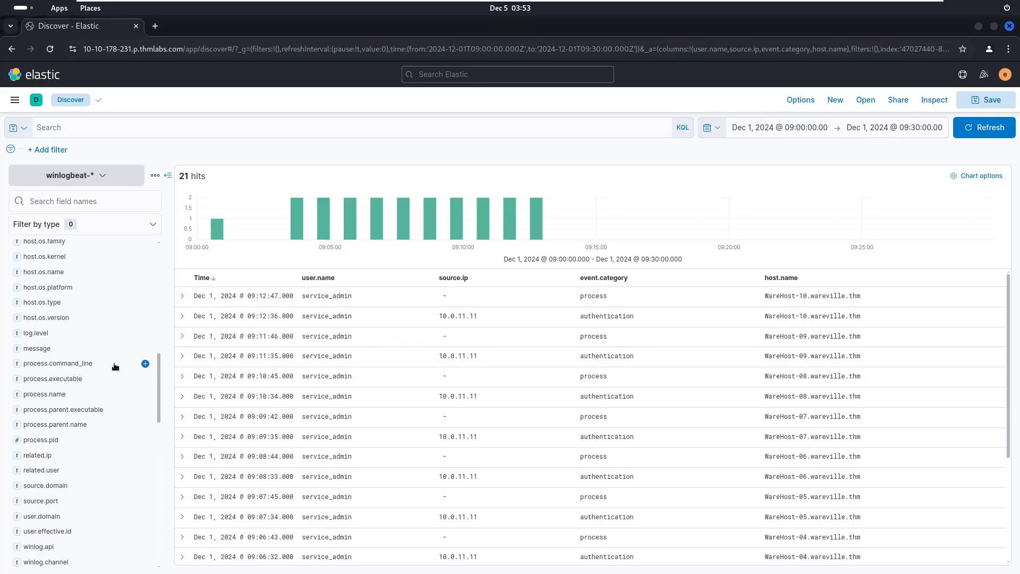
pyautogui.click(145, 364)
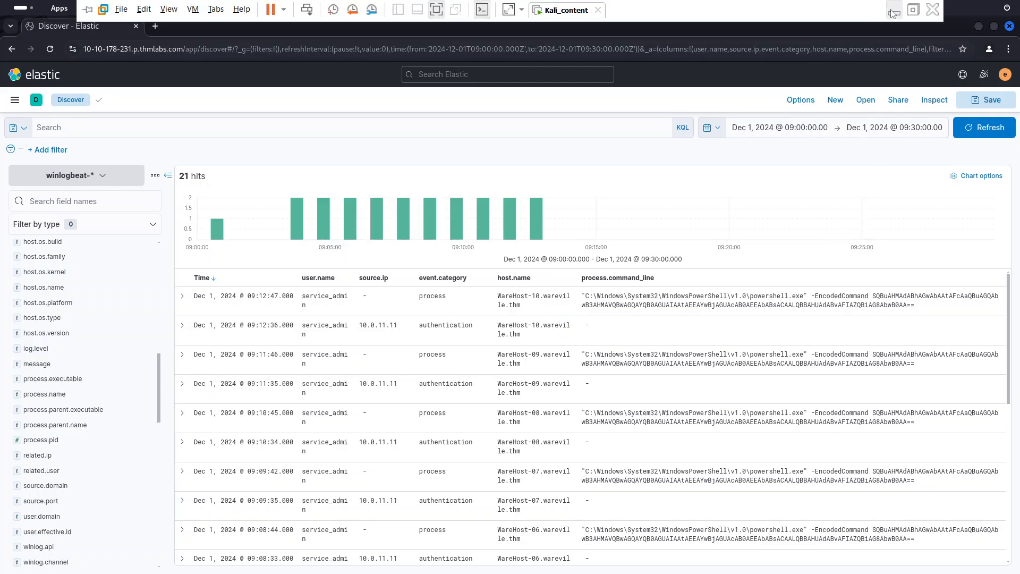
# Step: Recheck the field list in the TryHackMe room, and add event.outcome as a column in Elastic
pyautogui.click(893, 8)
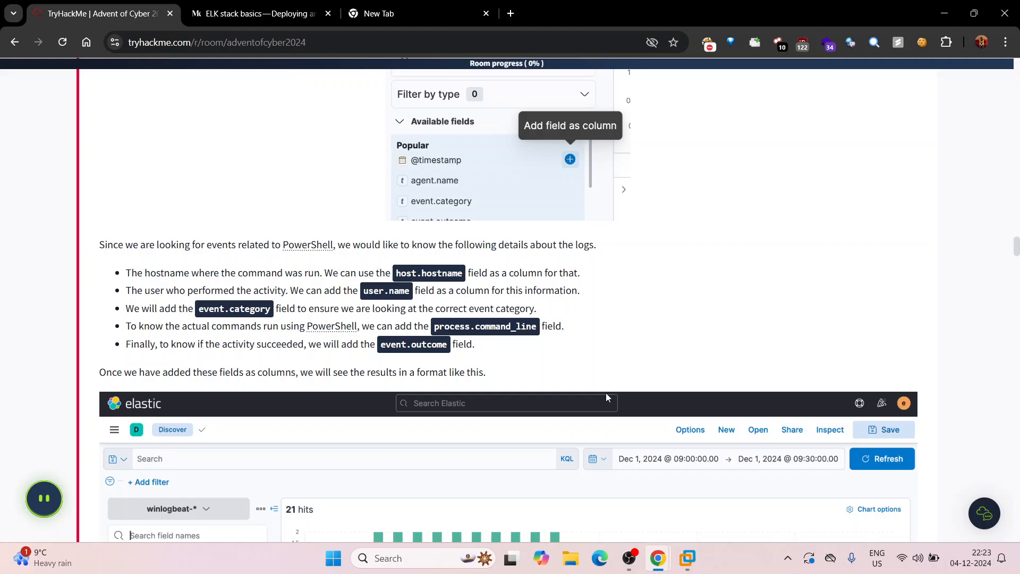
pyautogui.click(687, 557)
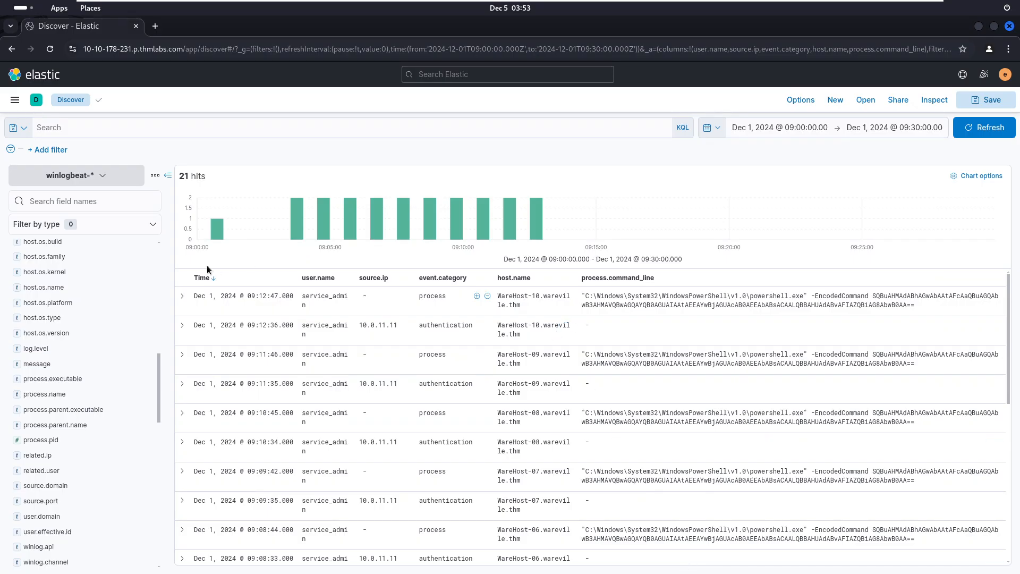
pyautogui.scroll(5, 68, 401)
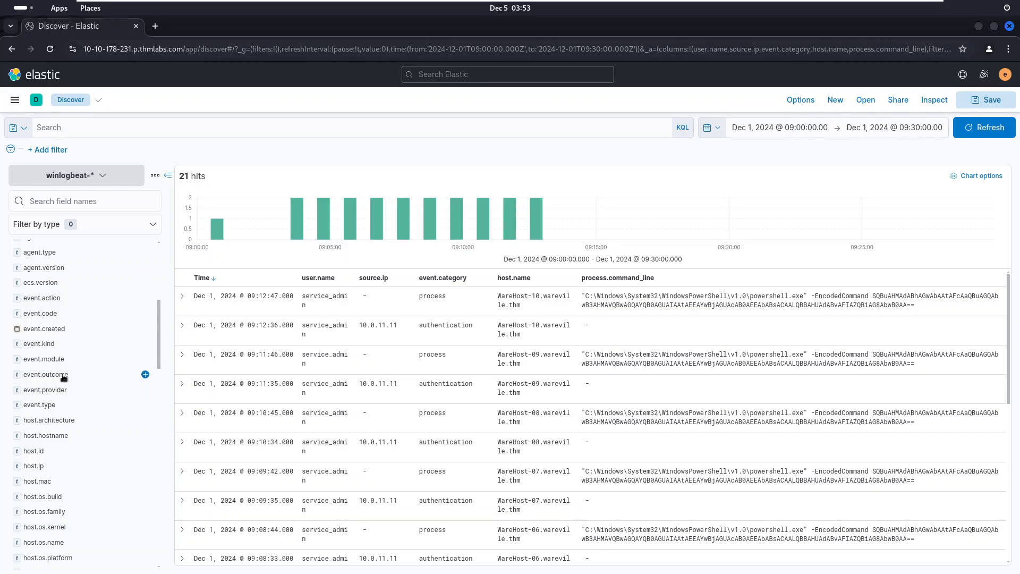
pyautogui.click(145, 375)
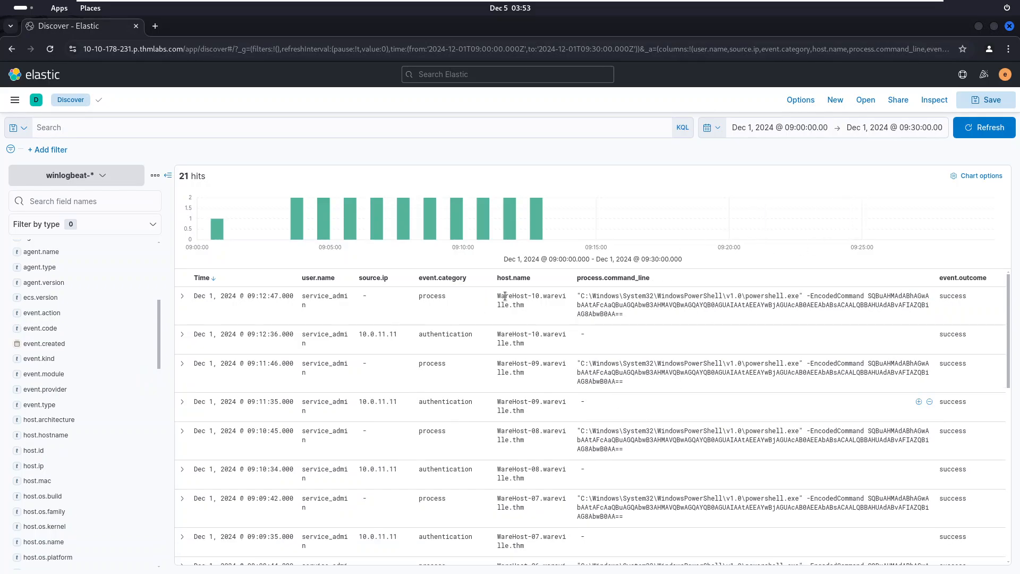
# Step: Switch to the TryHackMe room and read its explanation of the PowerShell and authentication events
pyautogui.moveTo(842, 4)
pyautogui.click(894, 11)
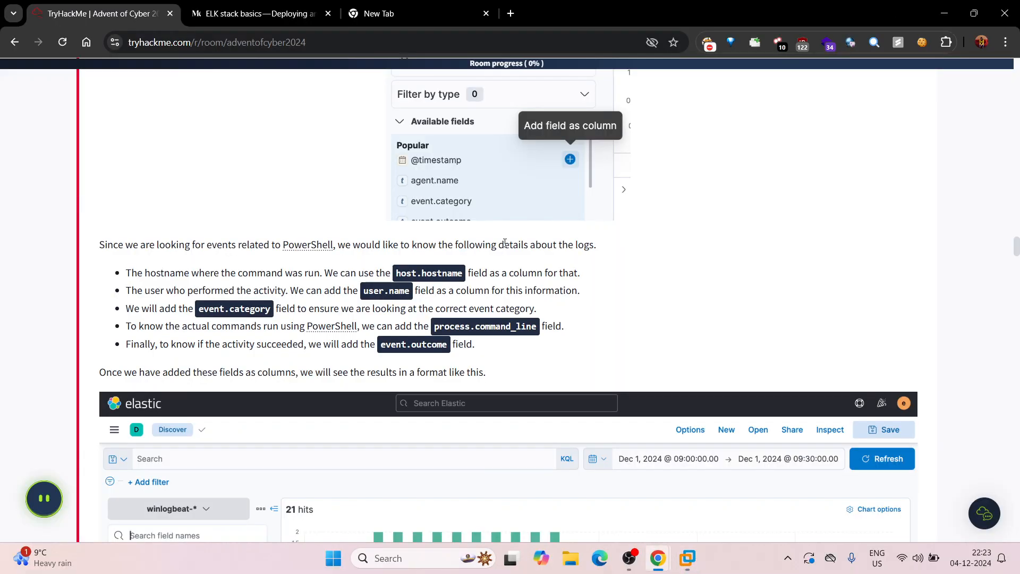
pyautogui.scroll(-15, 284, 348)
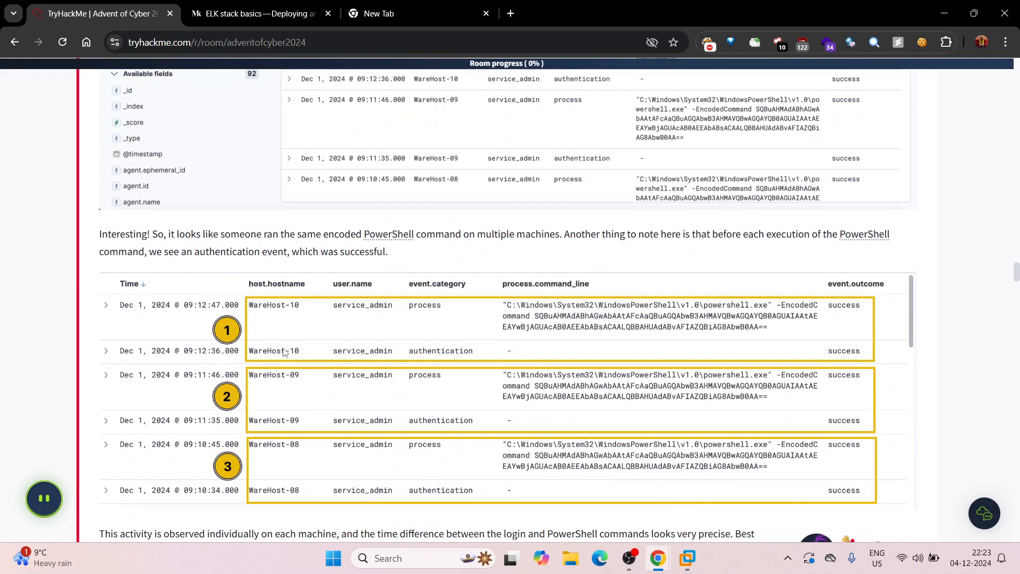
pyautogui.scroll(1, 284, 351)
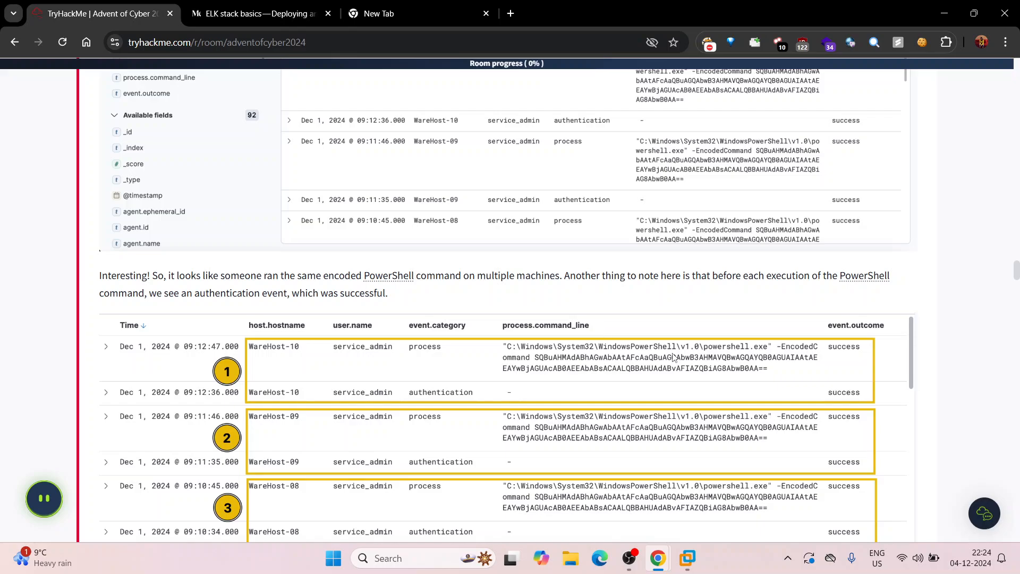
pyautogui.scroll(-2, 675, 357)
# Step: Copy the encoded PowerShell string from the 09:12:47 event in Elastic, and open a new tmux window in the terminal
pyautogui.click(687, 558)
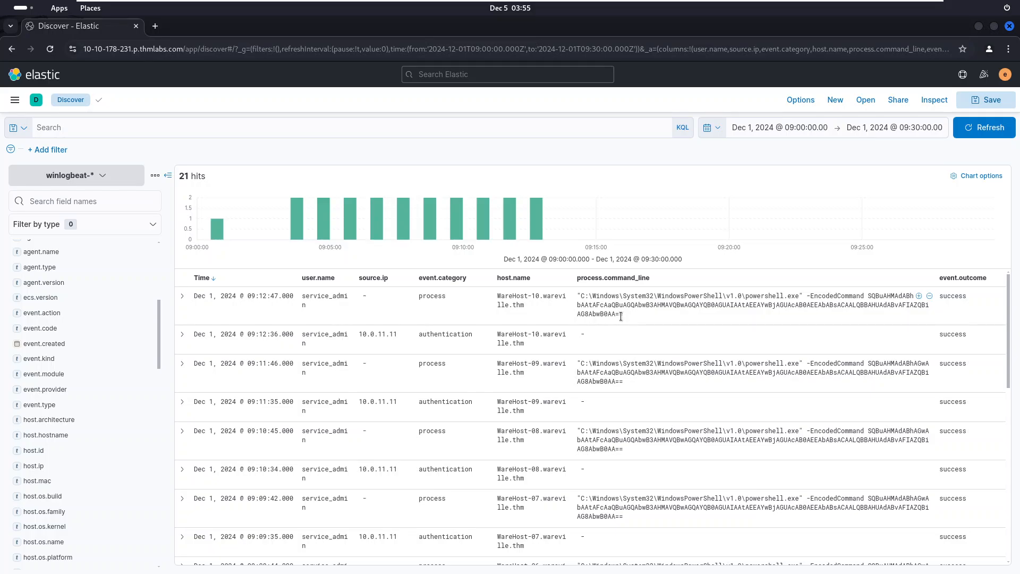
pyautogui.moveTo(621, 316); pyautogui.dragTo(869, 291)
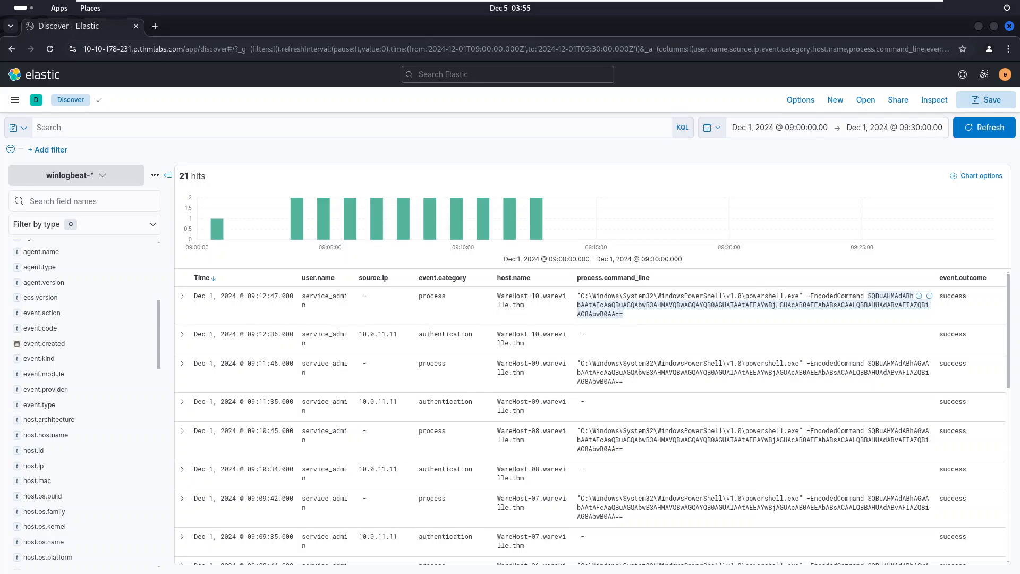
pyautogui.hotkey('alt', 'Tab')
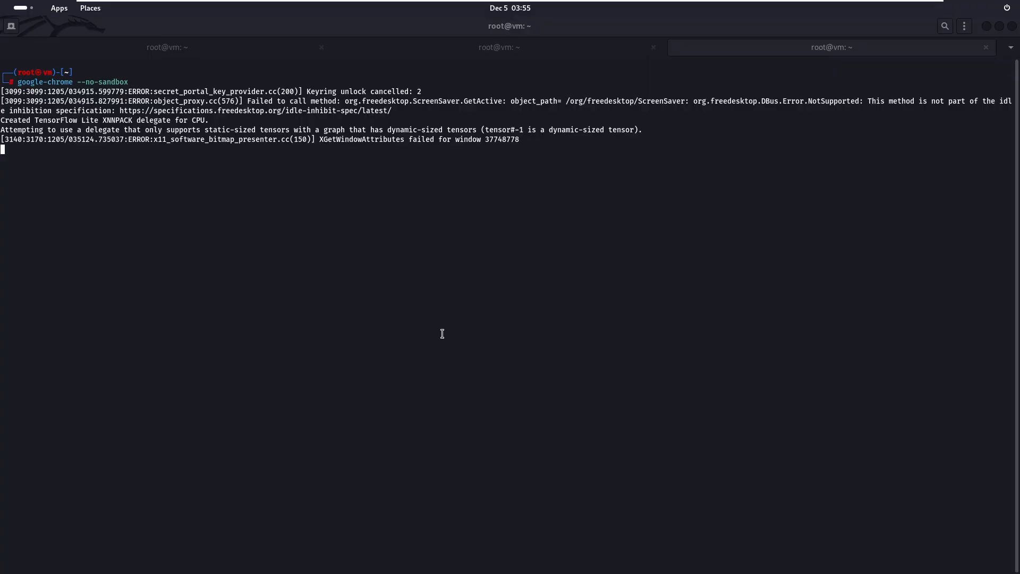
pyautogui.click(489, 49)
pyautogui.hotkey('ctrl', 'b')
pyautogui.write('c')
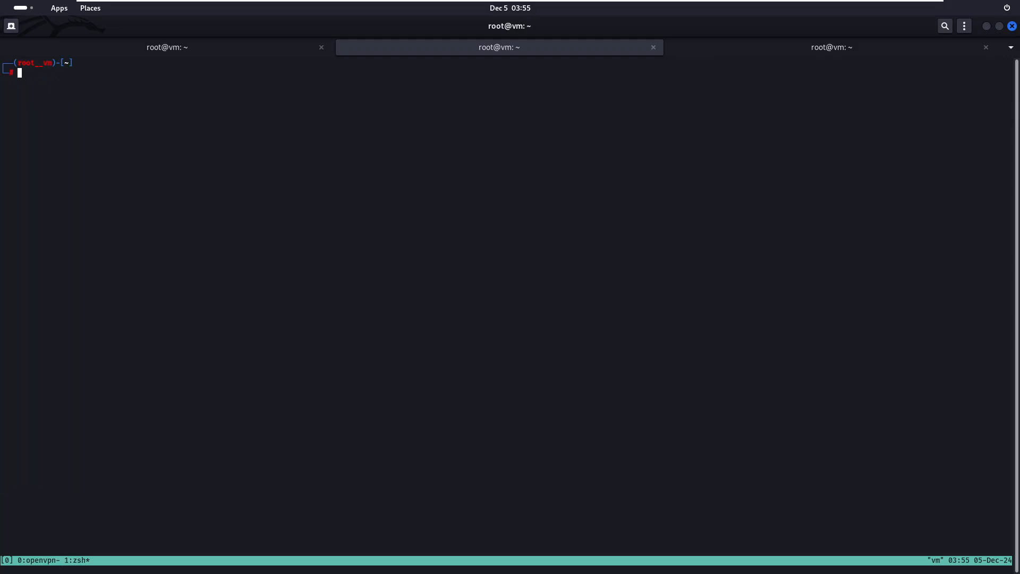
# Step: Decode the copied string by echoing it in quotes into base64 -d, and select the decoded output line
pyautogui.write('echo ')
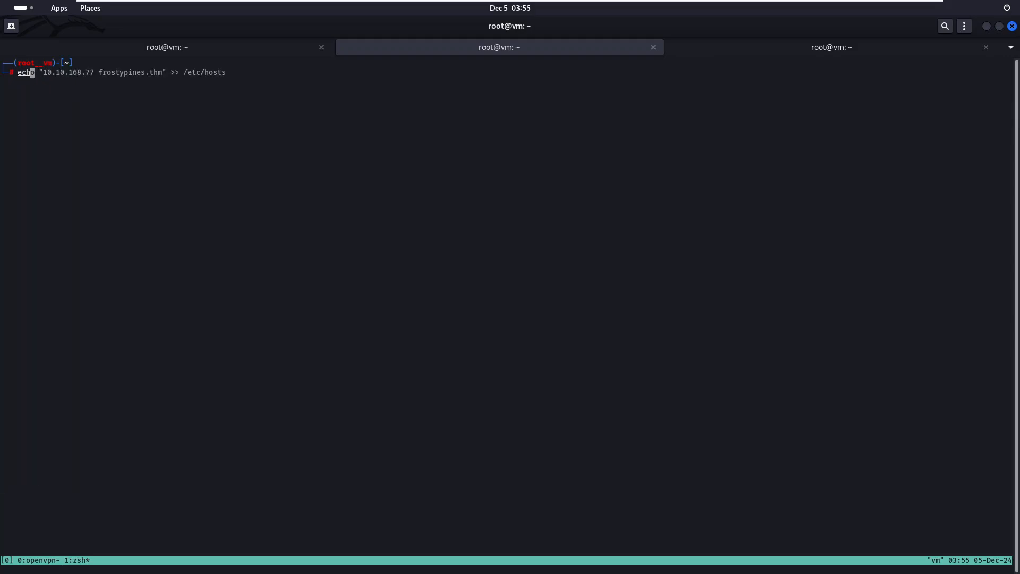
pyautogui.write('"')
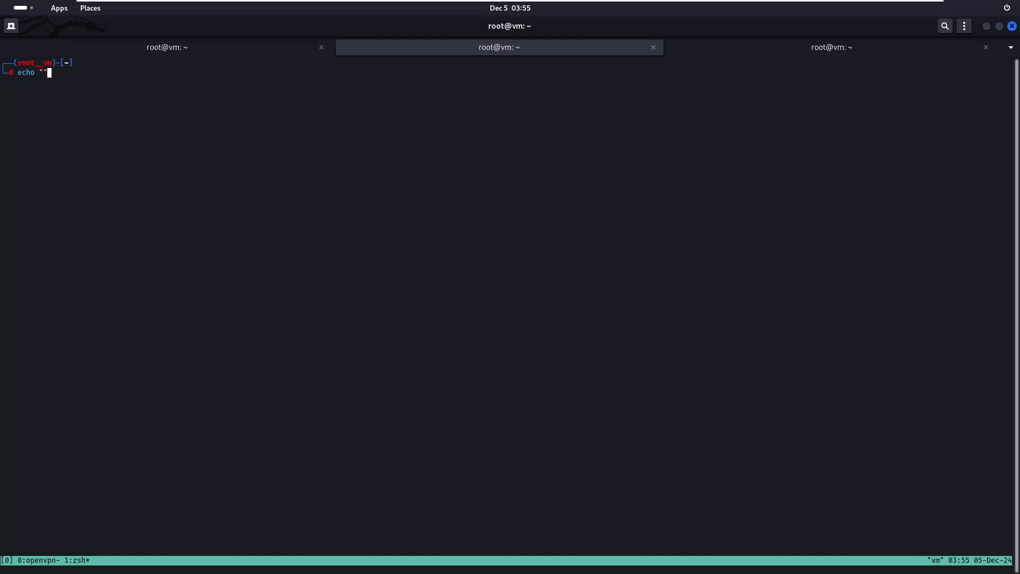
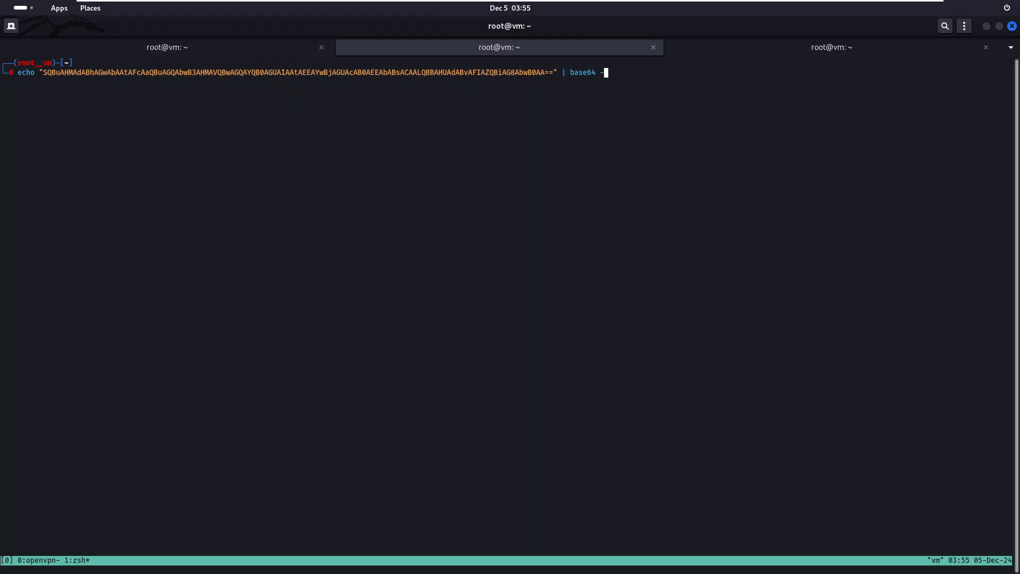
pyautogui.write('d')
pyautogui.press('Return')
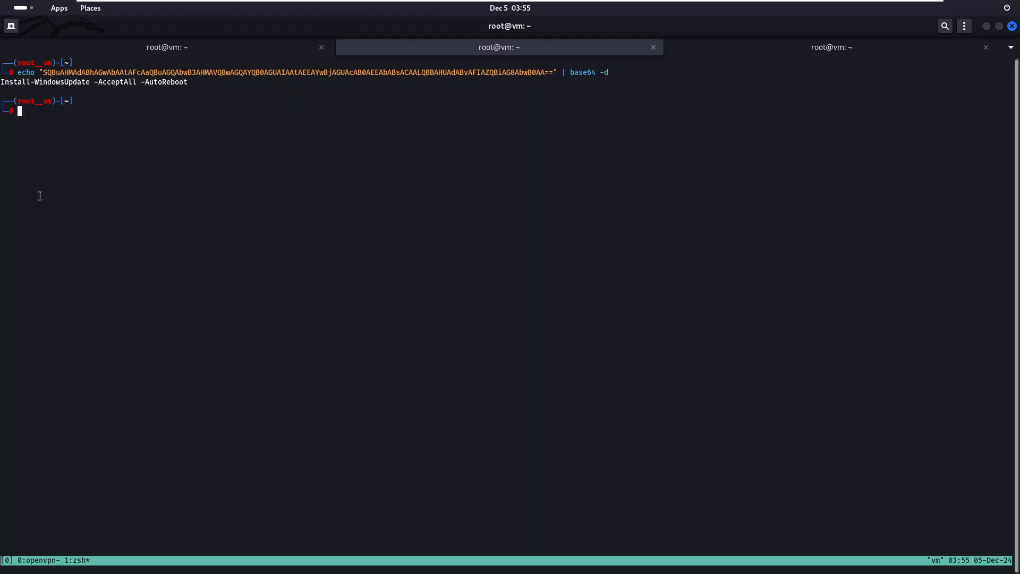
pyautogui.doubleClick(70, 82)
pyautogui.tripleClick(99, 83)
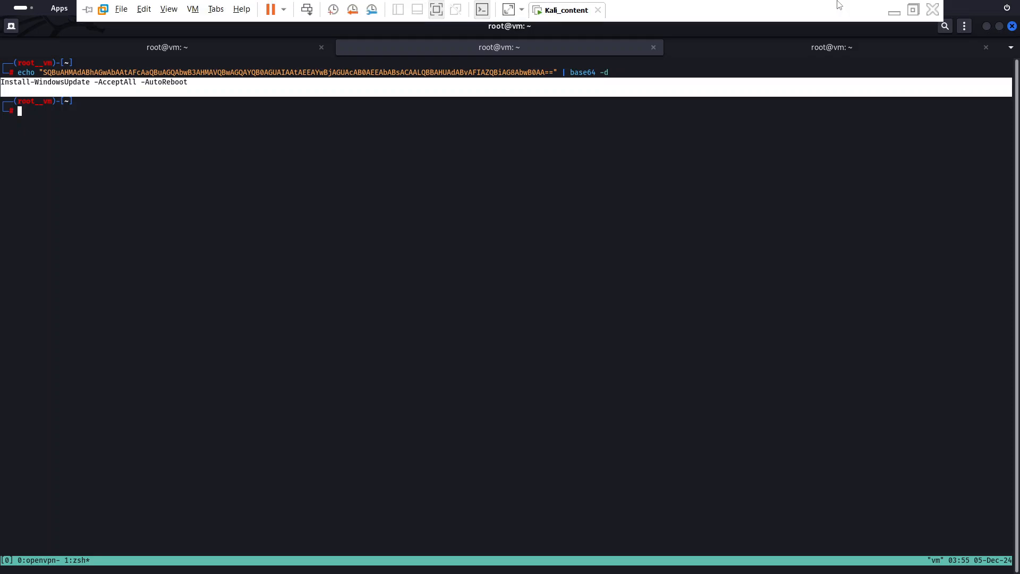
# Step: Switch to the TryHackMe room and read about the generic admin account, the source.ip column and filtering for authentication events
pyautogui.click(891, 14)
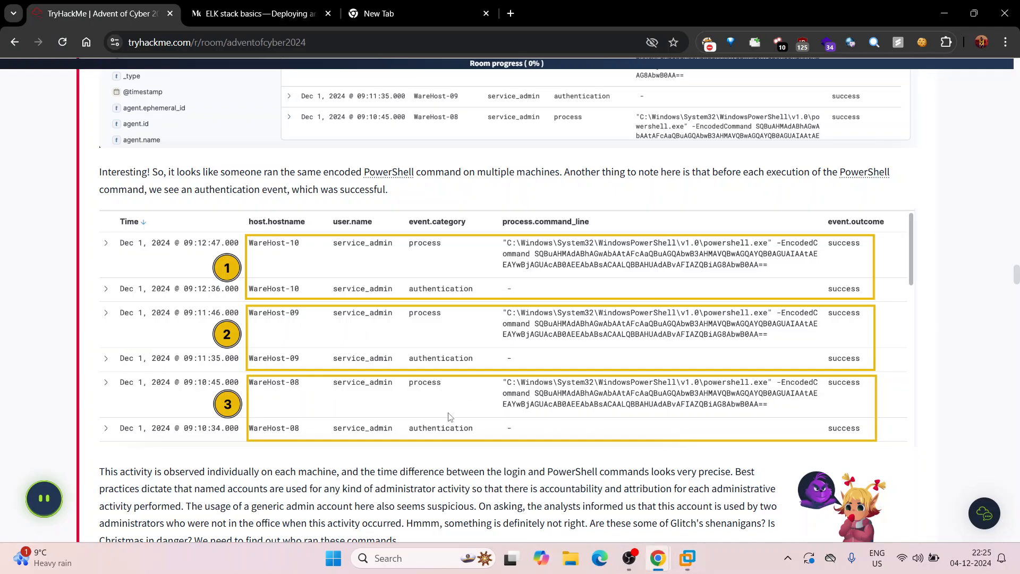
pyautogui.scroll(-3, 446, 425)
pyautogui.scroll(-1, 431, 338)
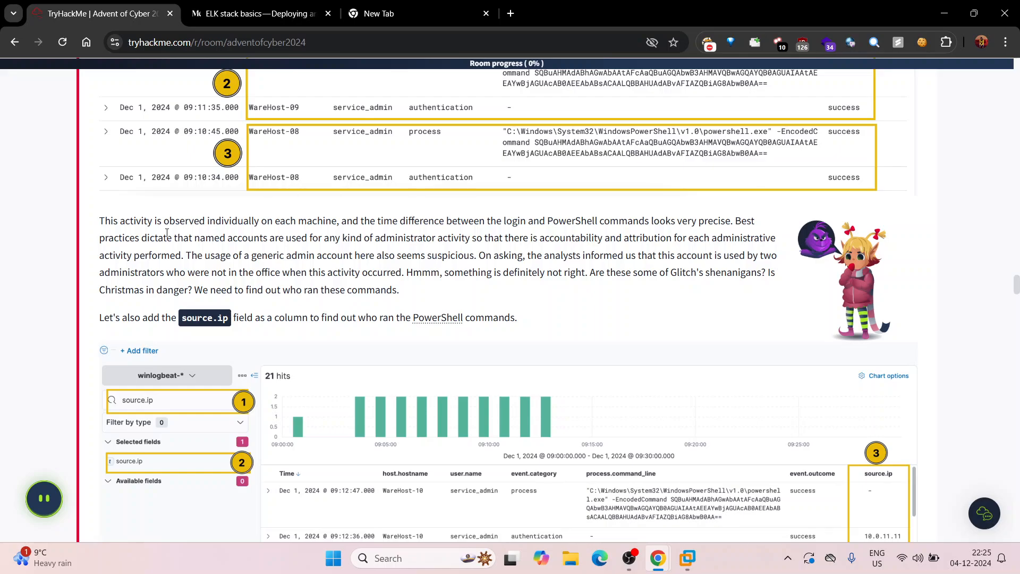
pyautogui.scroll(2, 166, 233)
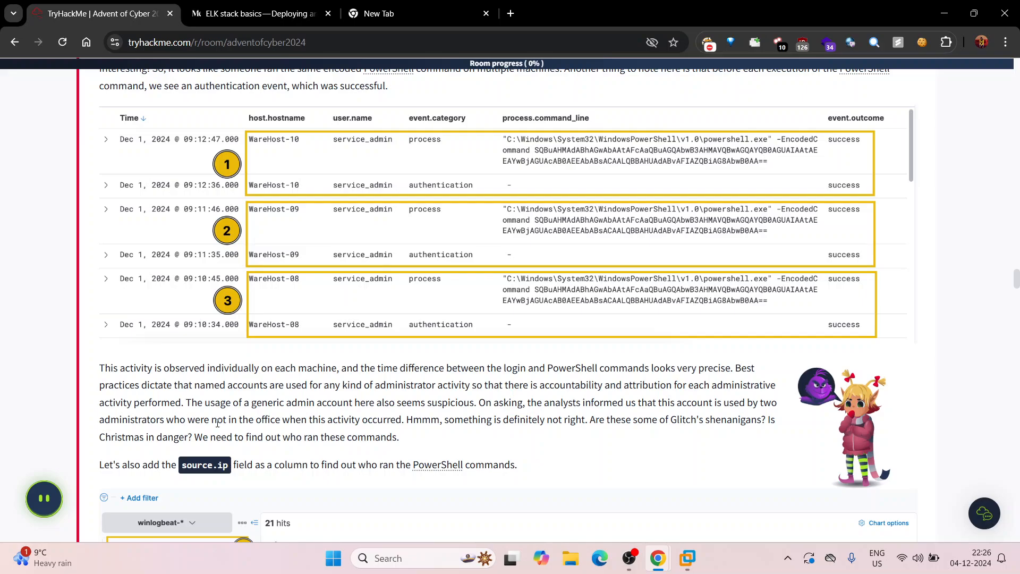
pyautogui.scroll(-1, 377, 420)
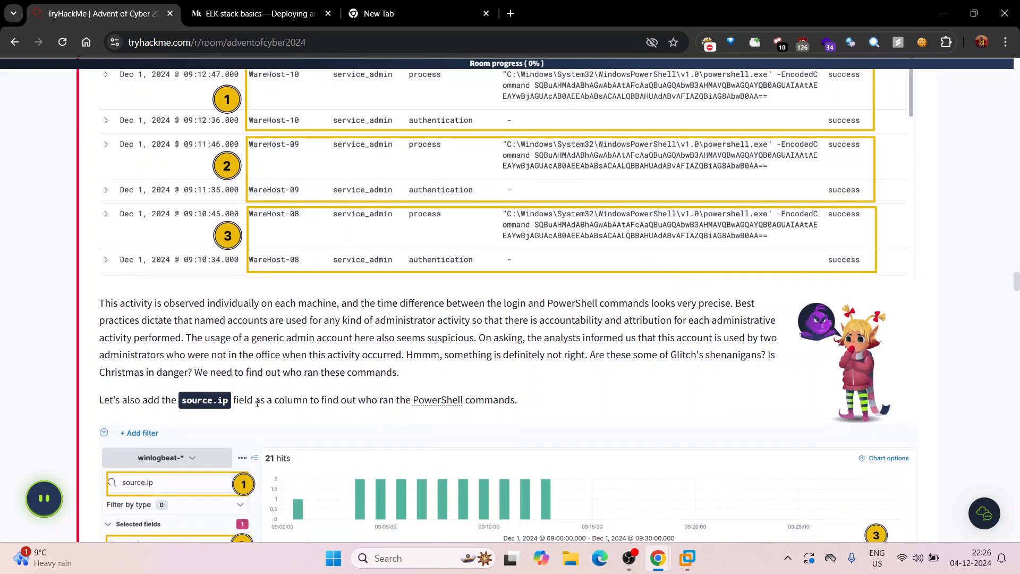
pyautogui.scroll(-1, 319, 372)
pyautogui.scroll(-3, 283, 325)
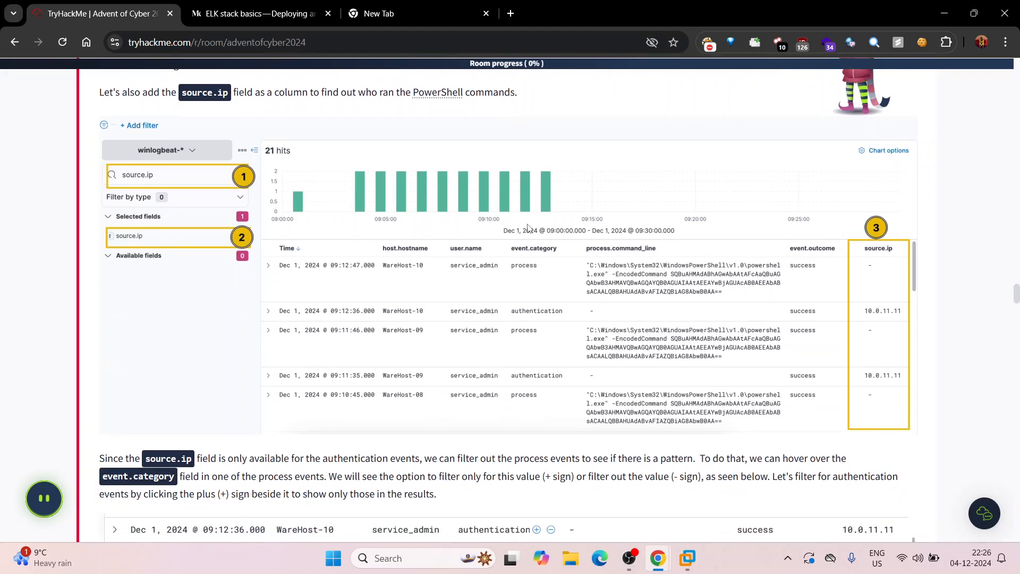
# Step: Switch to Elastic Discover in the virtual machine and examine the source.ip, event category, host and command line of the listed events
pyautogui.scroll(-1, 270, 298)
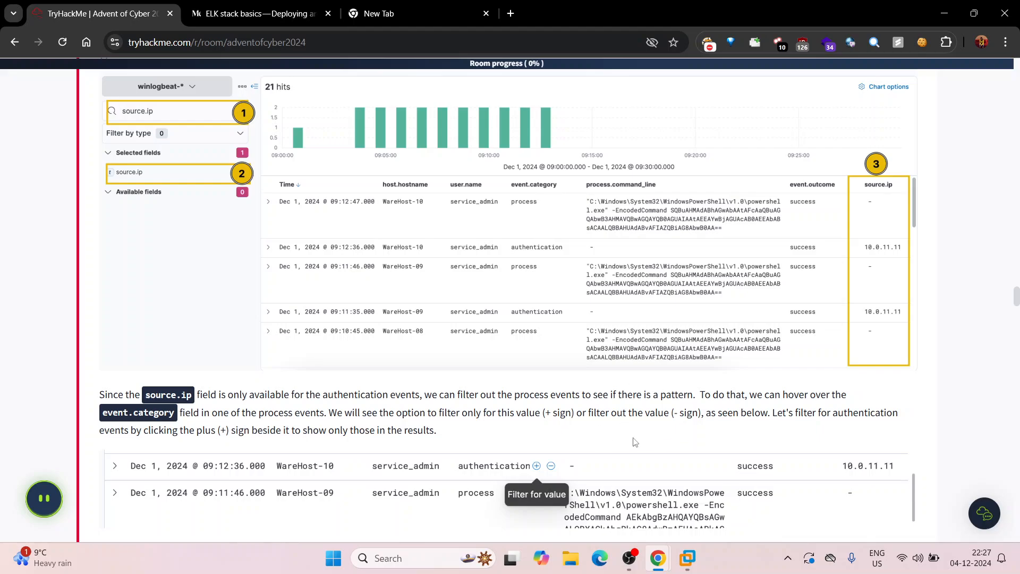
pyautogui.click(688, 566)
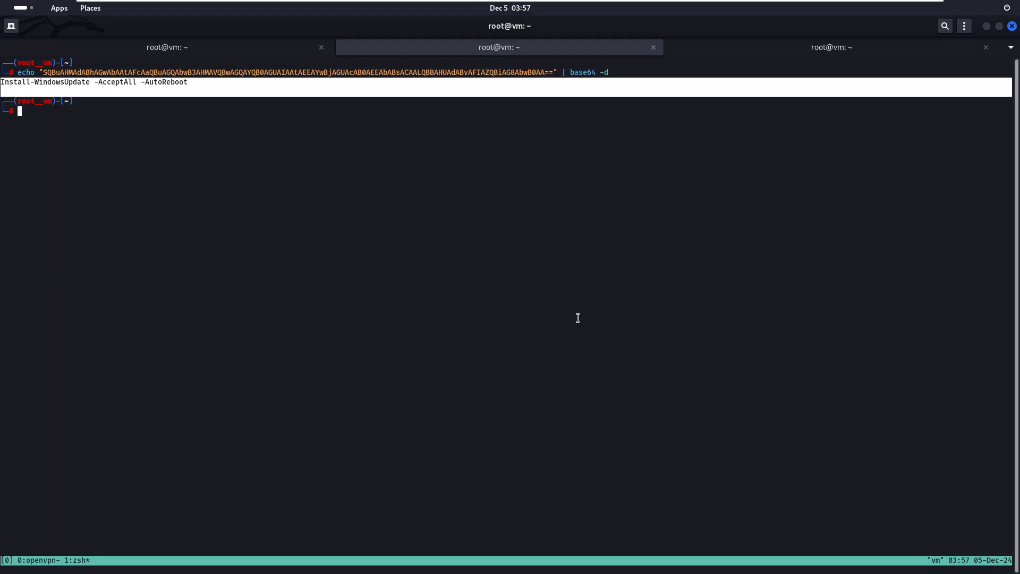
pyautogui.press('super')
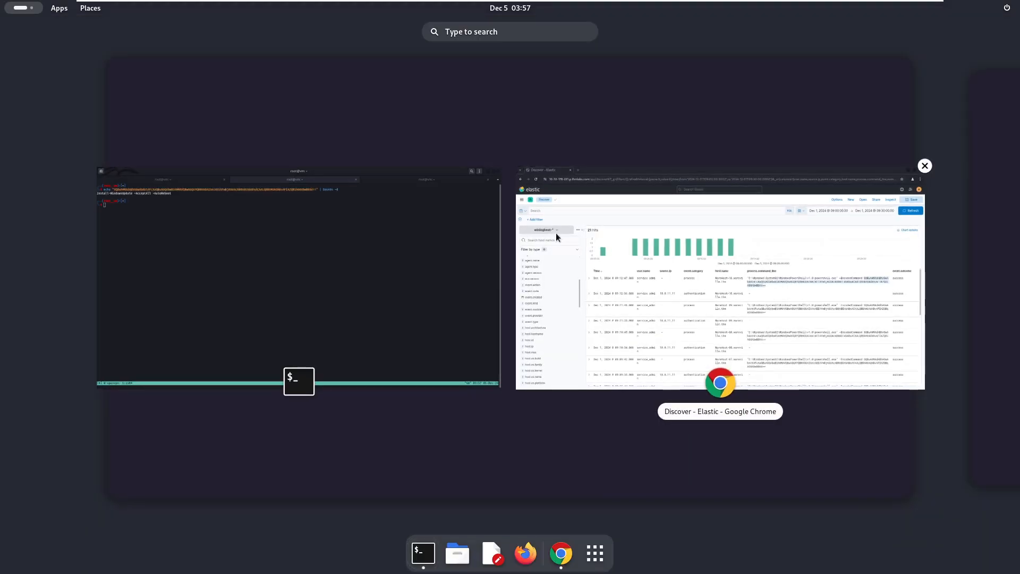
pyautogui.click(660, 263)
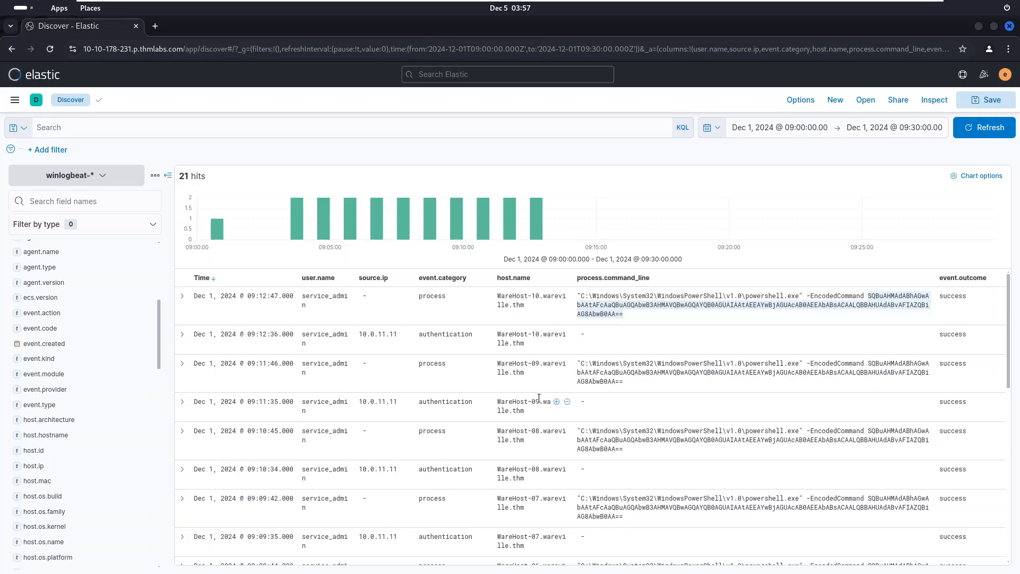
pyautogui.scroll(-8, 539, 399)
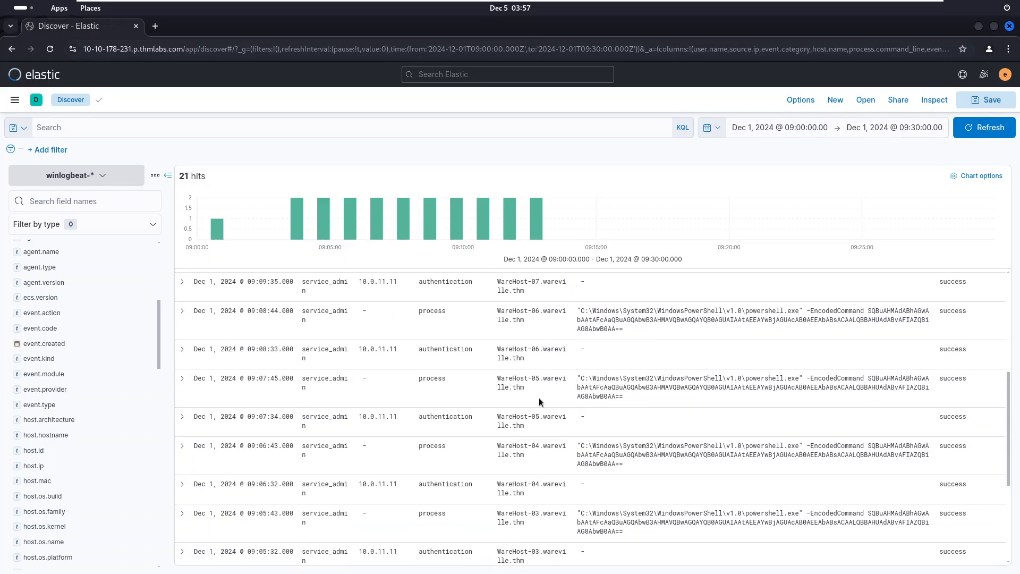
pyautogui.scroll(8, 539, 402)
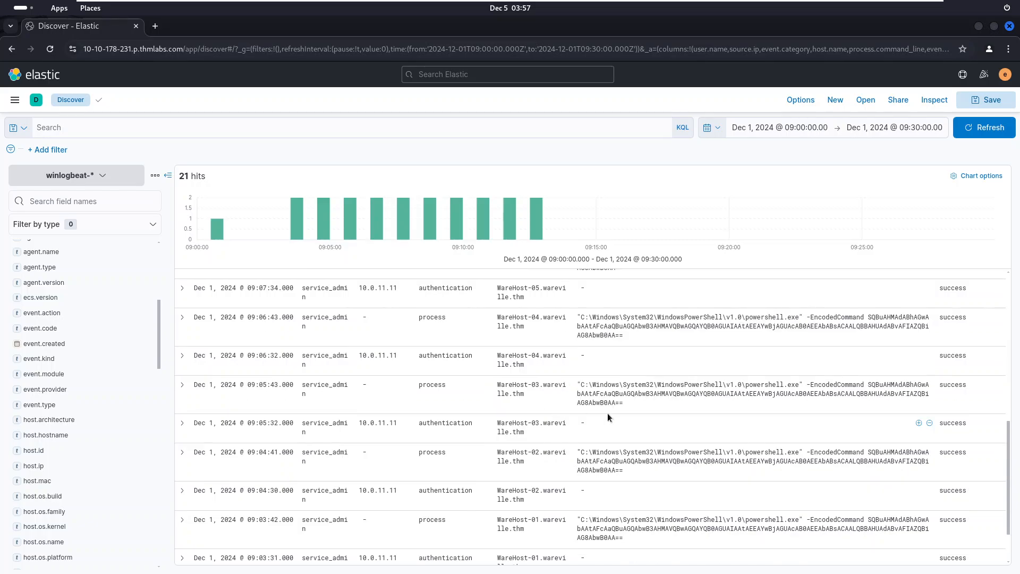
pyautogui.scroll(-8, 526, 373)
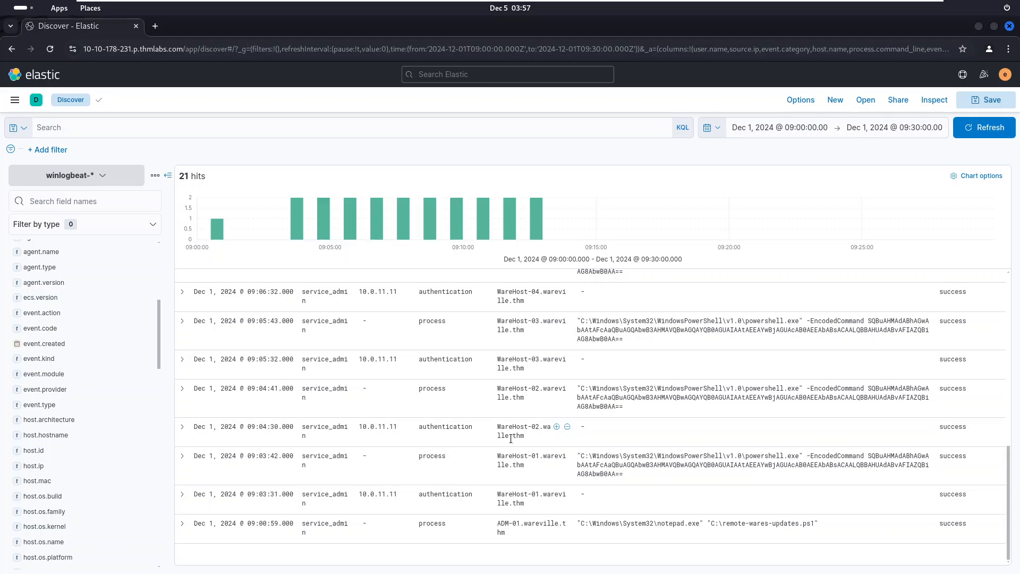
pyautogui.scroll(8, 510, 439)
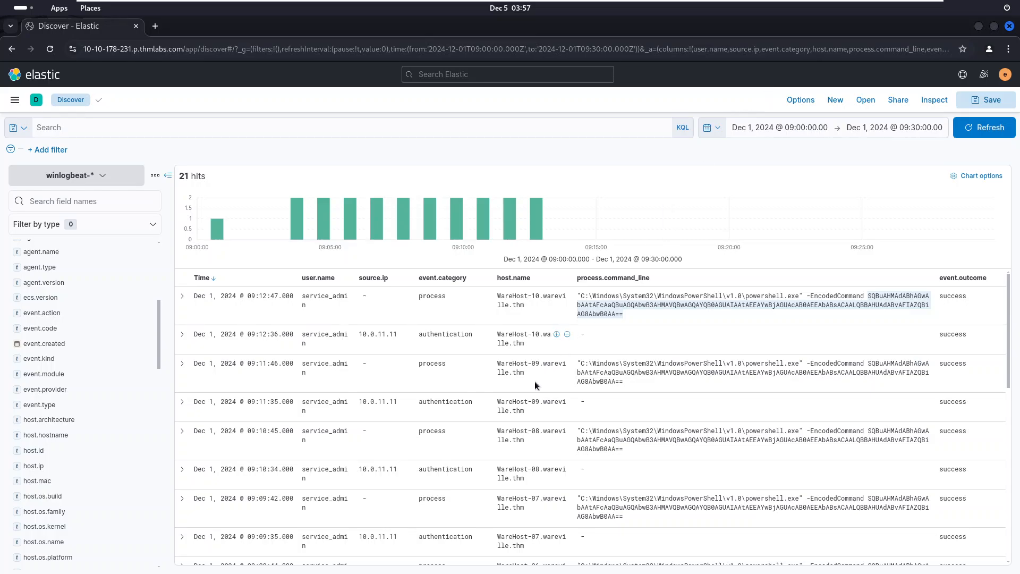
pyautogui.scroll(-3, 535, 458)
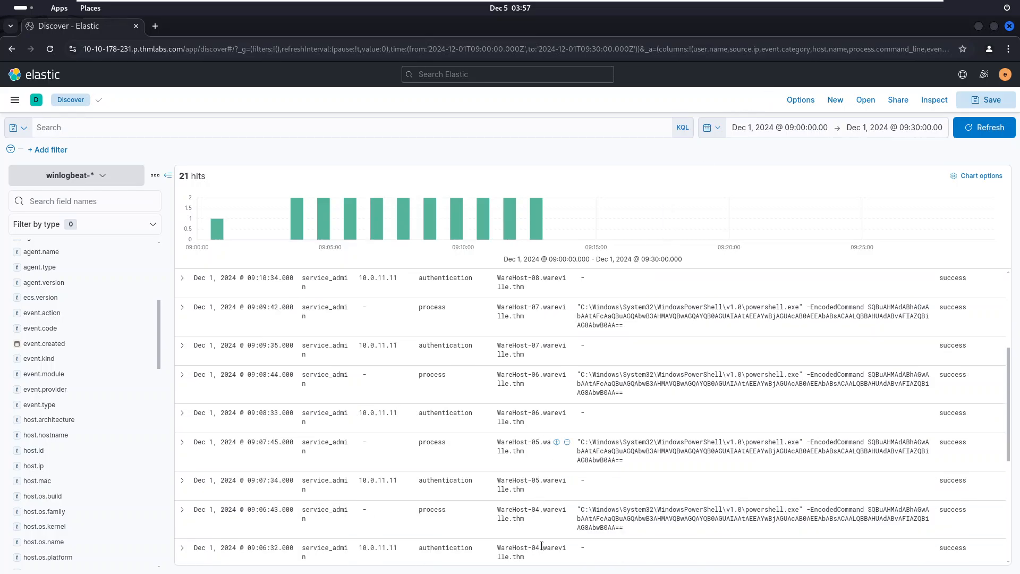
pyautogui.scroll(-5, 541, 546)
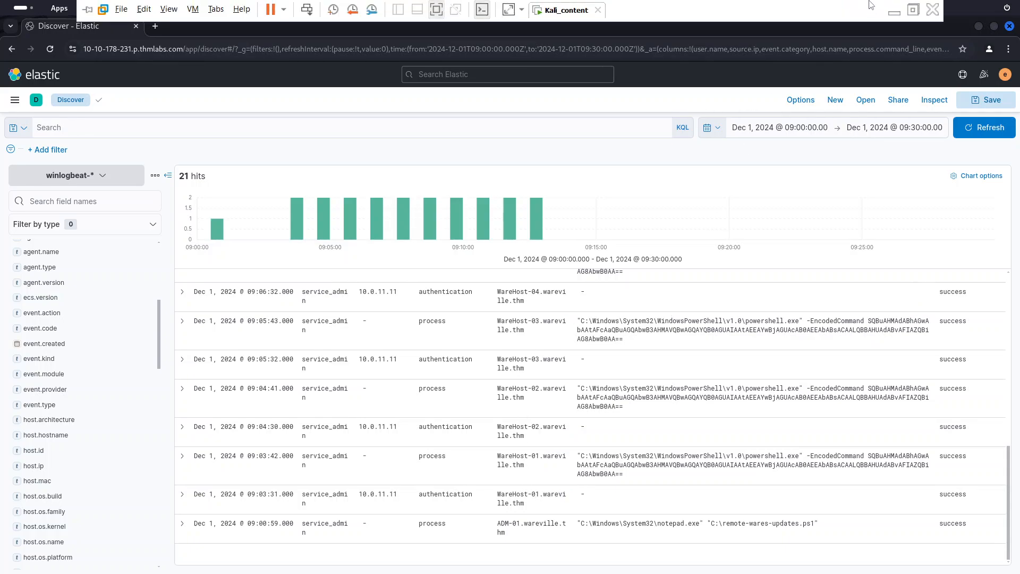
# Step: Return to the TryHackMe room and read how to filter for authentication events and remove that filter
pyautogui.click(895, 11)
pyautogui.scroll(-3, 429, 428)
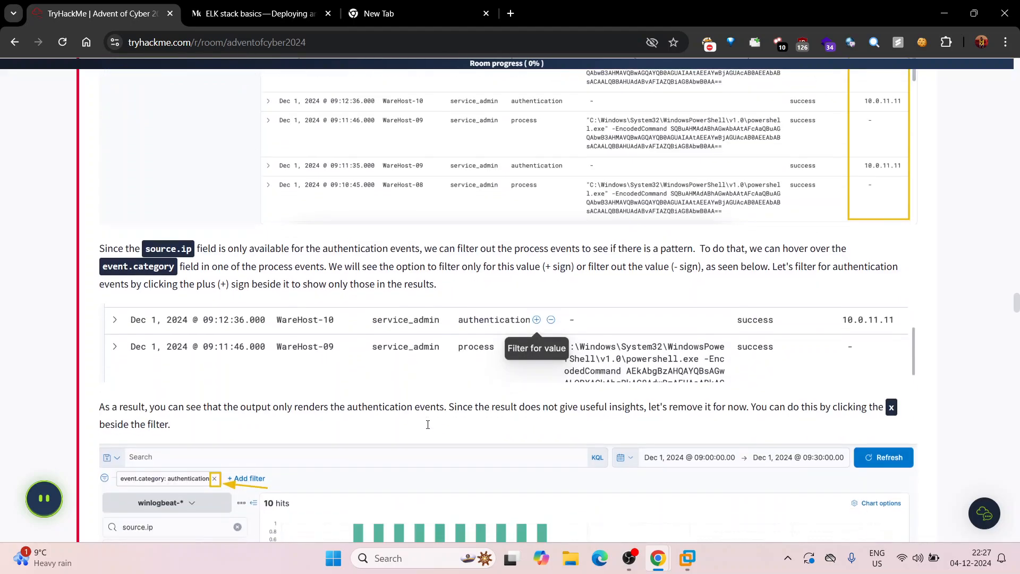
pyautogui.scroll(-1, 430, 428)
pyautogui.scroll(-1, 429, 429)
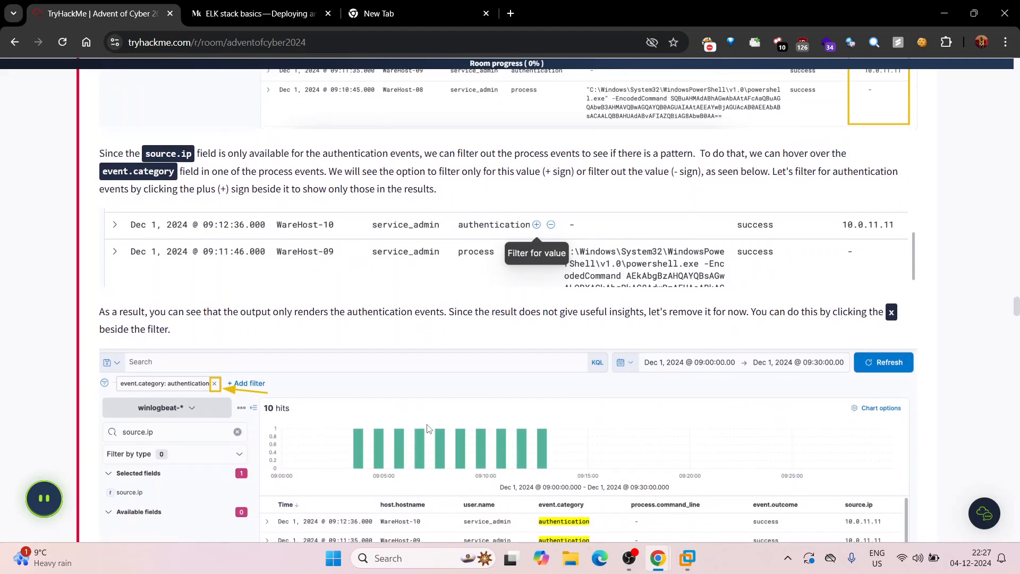
pyautogui.scroll(-1, 451, 361)
pyautogui.scroll(-2, 452, 360)
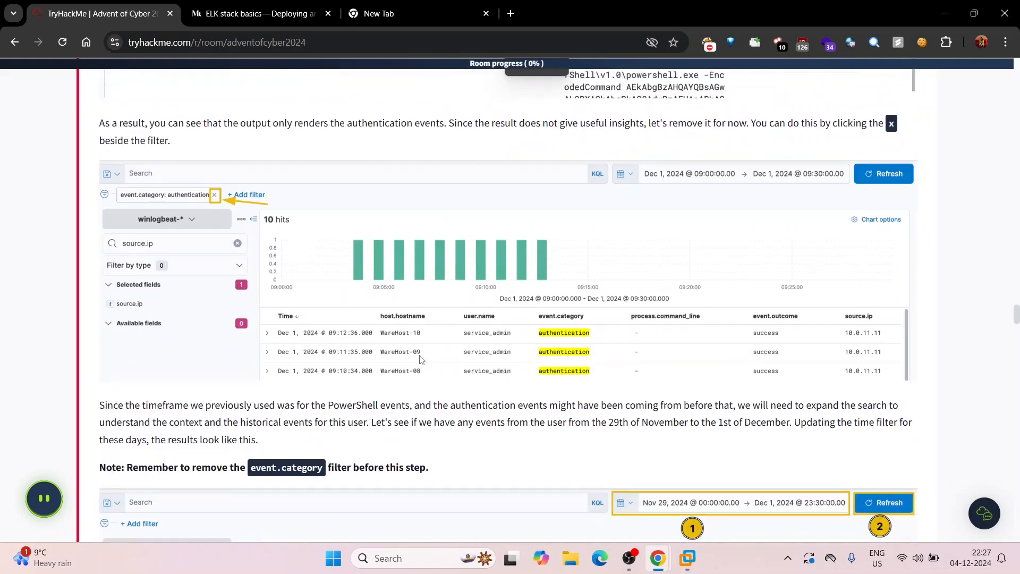
pyautogui.scroll(2, 430, 363)
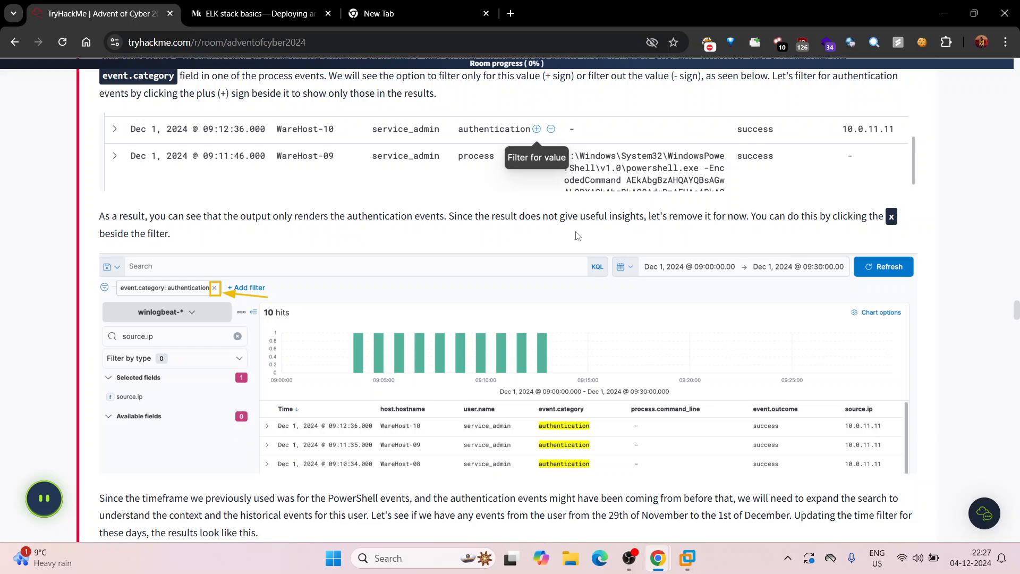
pyautogui.scroll(3, 409, 250)
pyautogui.scroll(2, 430, 296)
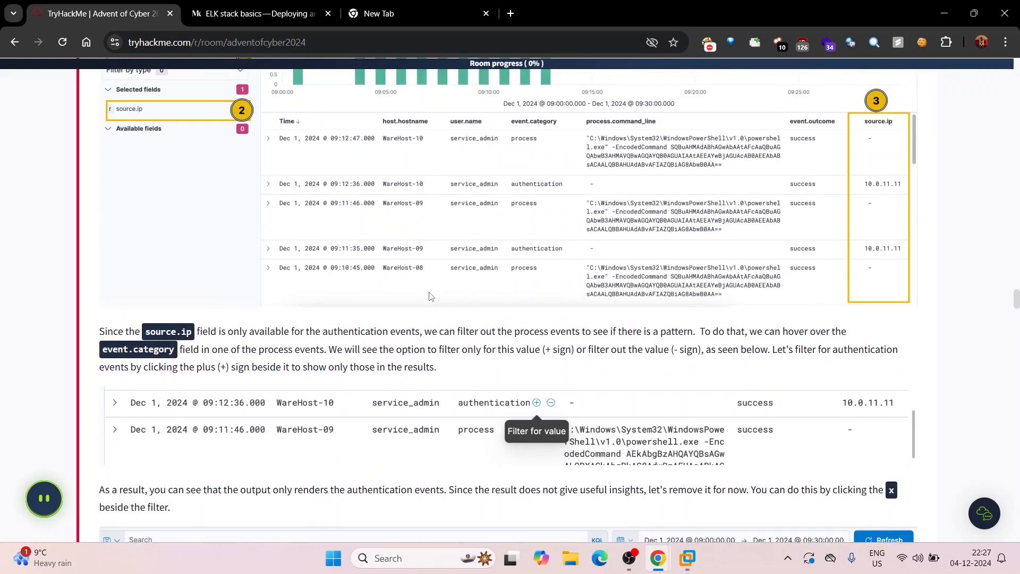
# Step: Read the room's sections on expanding the timeframe to November 29 and filtering by user.name and source.ip, returning to the authentication filter instructions
pyautogui.scroll(-10, 431, 296)
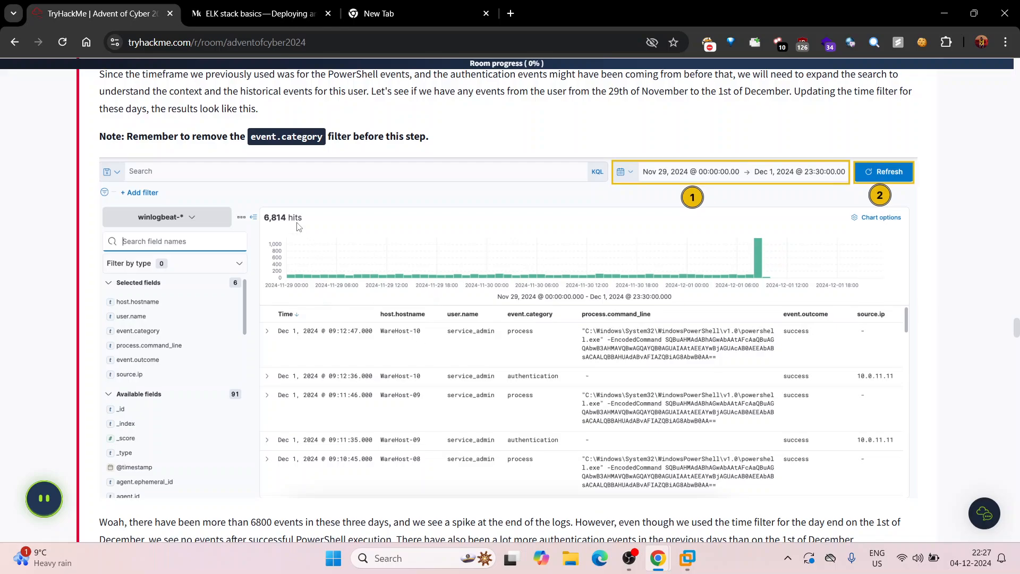
pyautogui.scroll(-8, 359, 346)
pyautogui.scroll(-1, 359, 346)
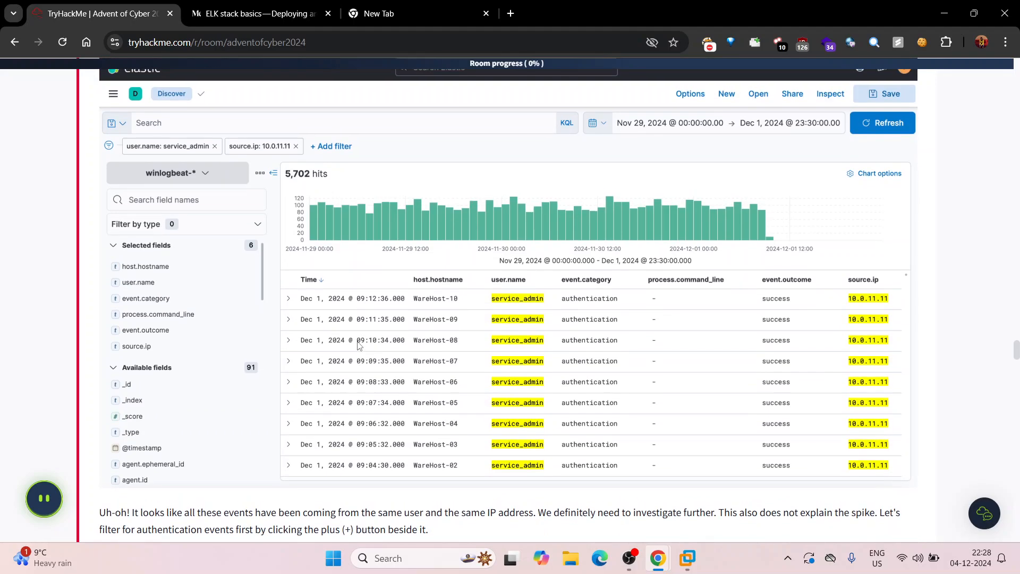
pyautogui.scroll(1, 359, 346)
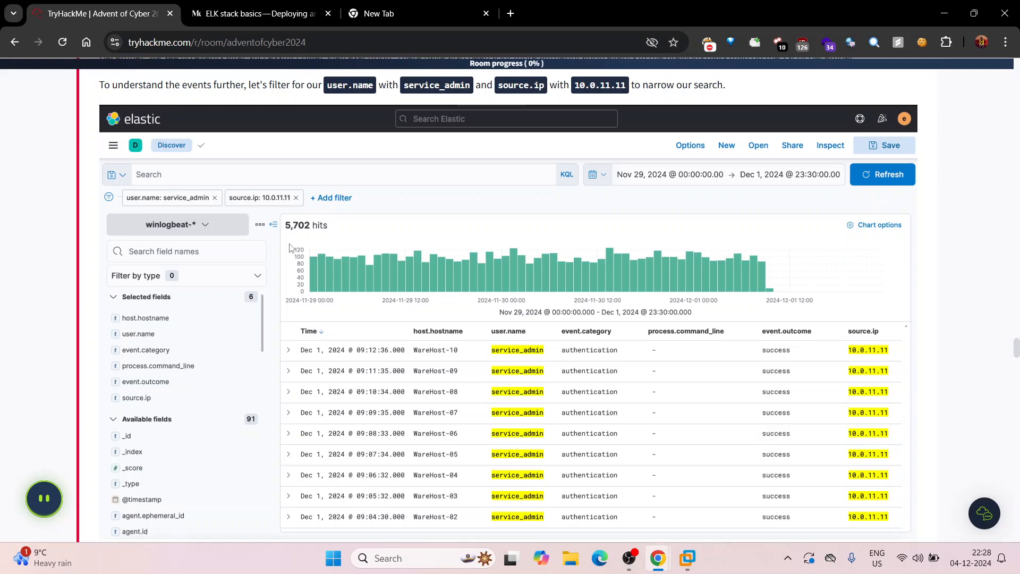
pyautogui.scroll(2, 158, 206)
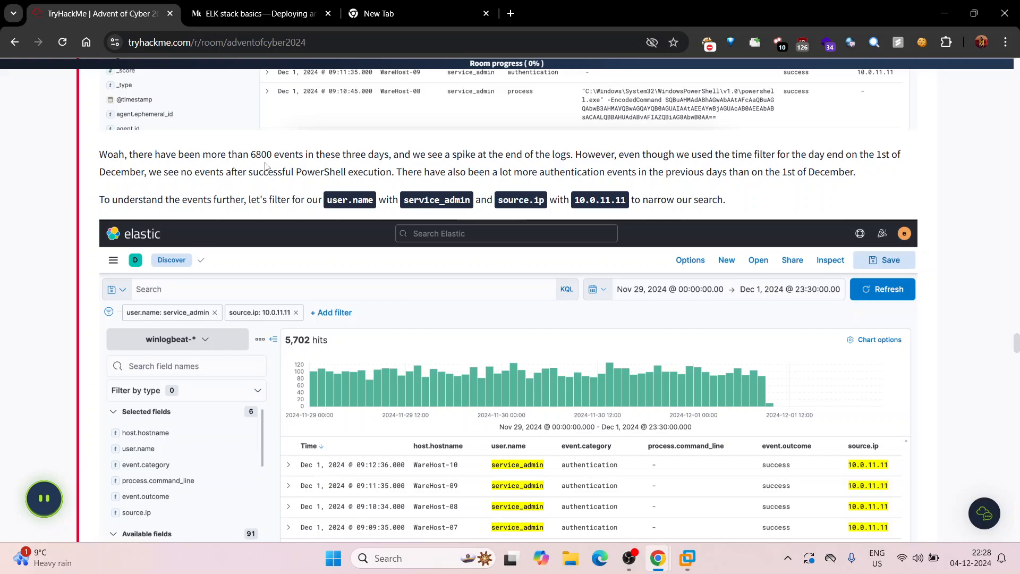
pyautogui.scroll(6, 312, 183)
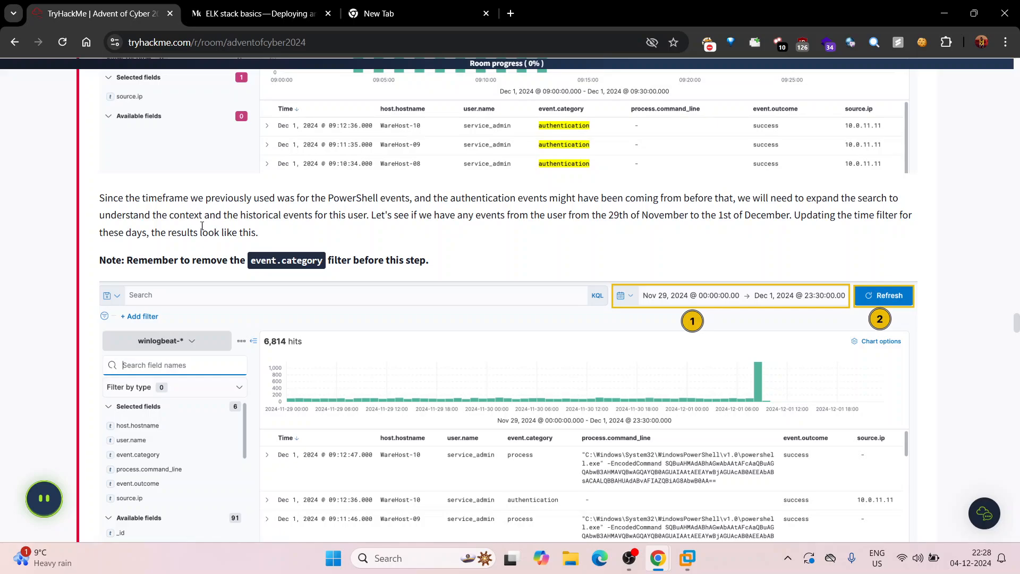
pyautogui.scroll(8, 220, 229)
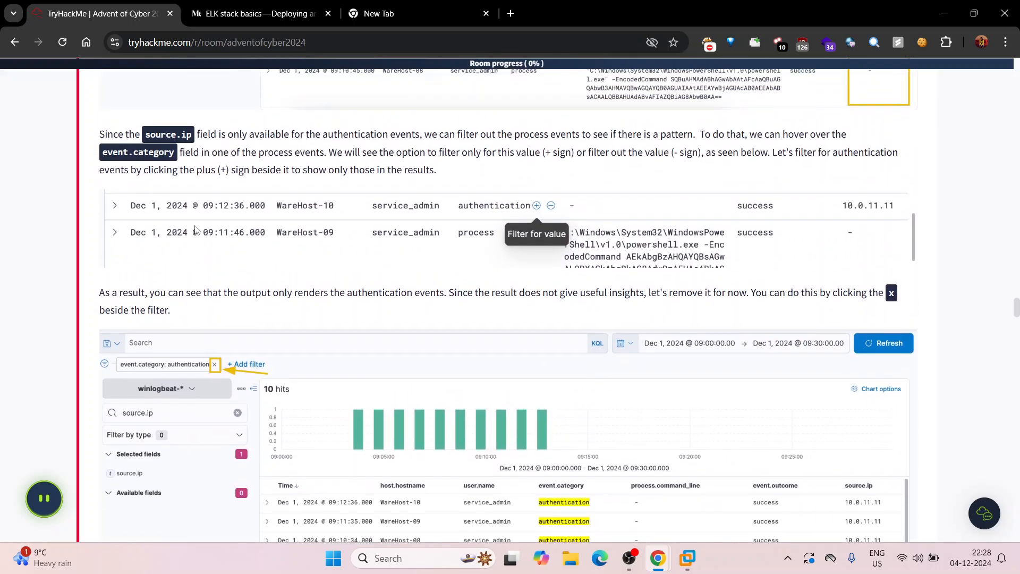
pyautogui.scroll(3, 196, 228)
pyautogui.scroll(-1, 212, 351)
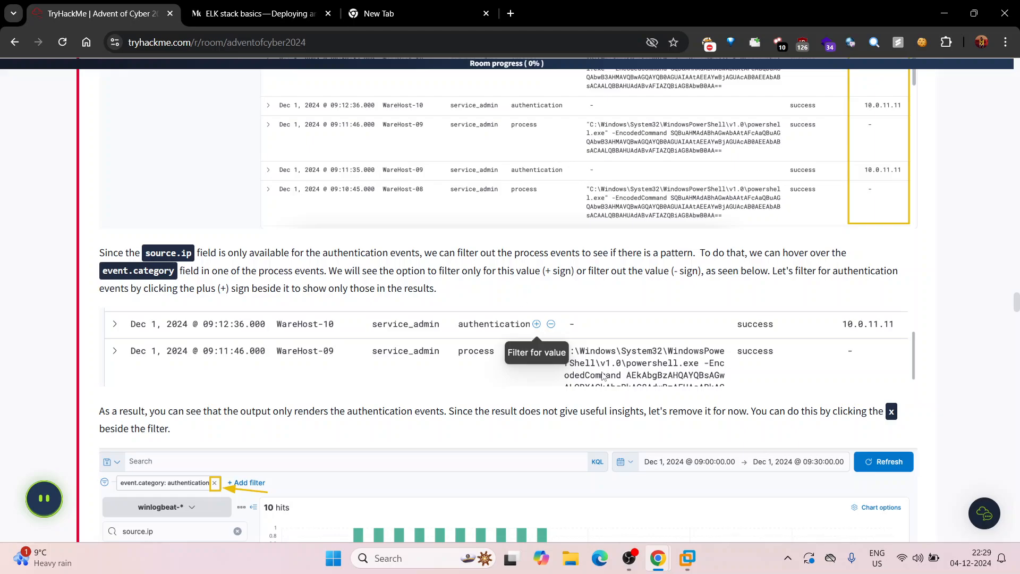
# Step: Switch to Elastic Discover and filter the events for event.category authentication
pyautogui.click(689, 561)
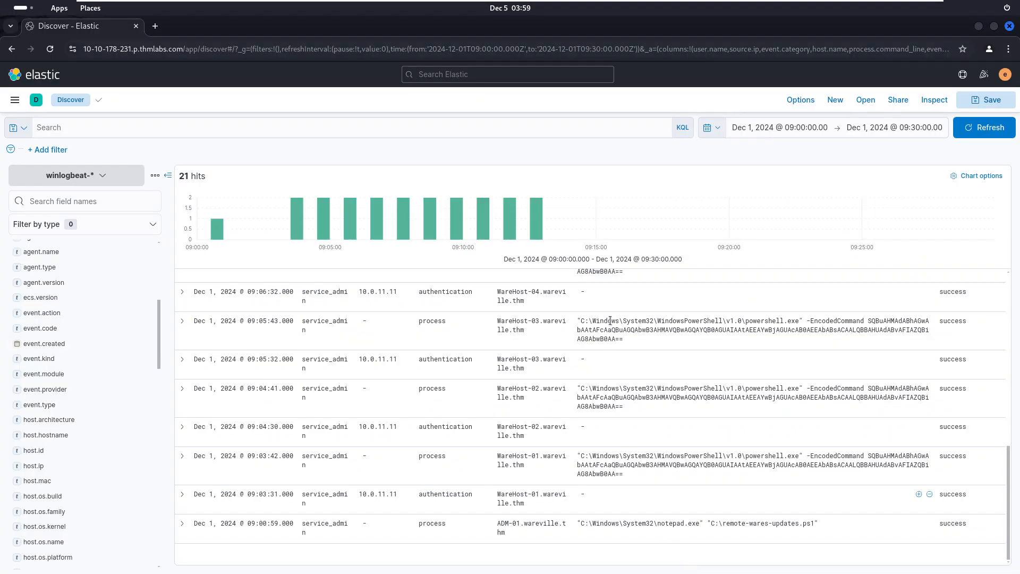
pyautogui.scroll(8, 635, 301)
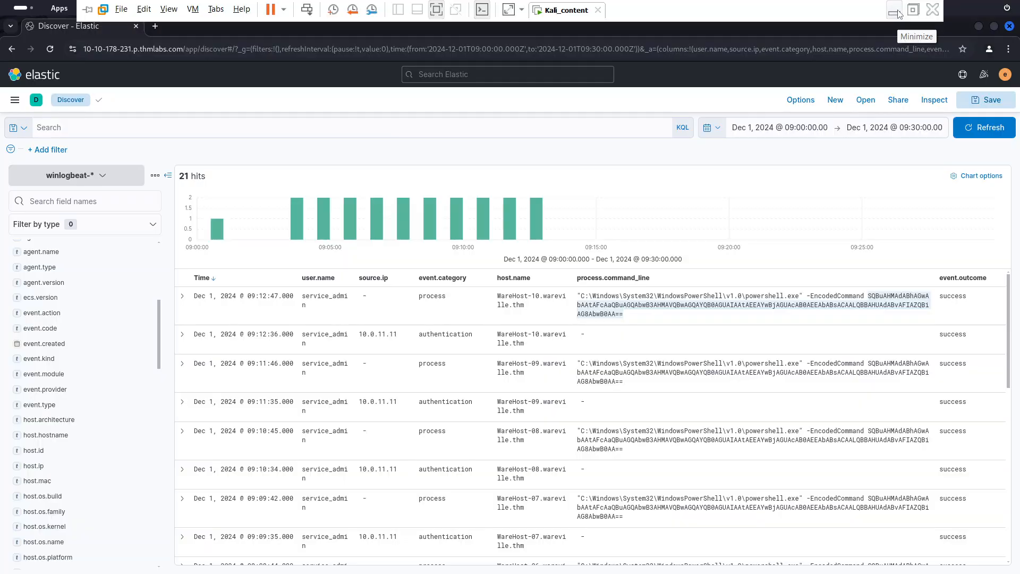
pyautogui.click(896, 11)
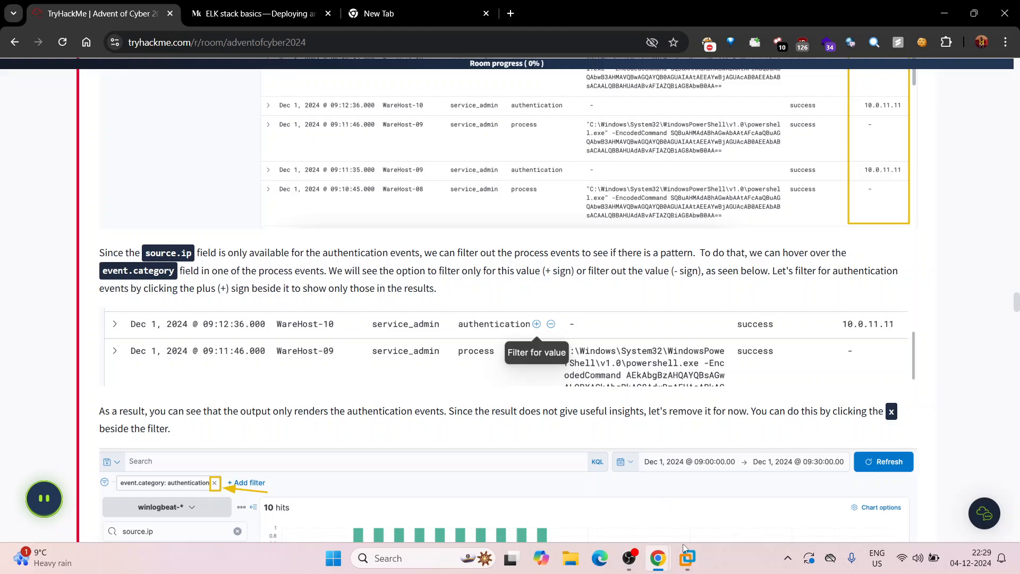
pyautogui.click(699, 565)
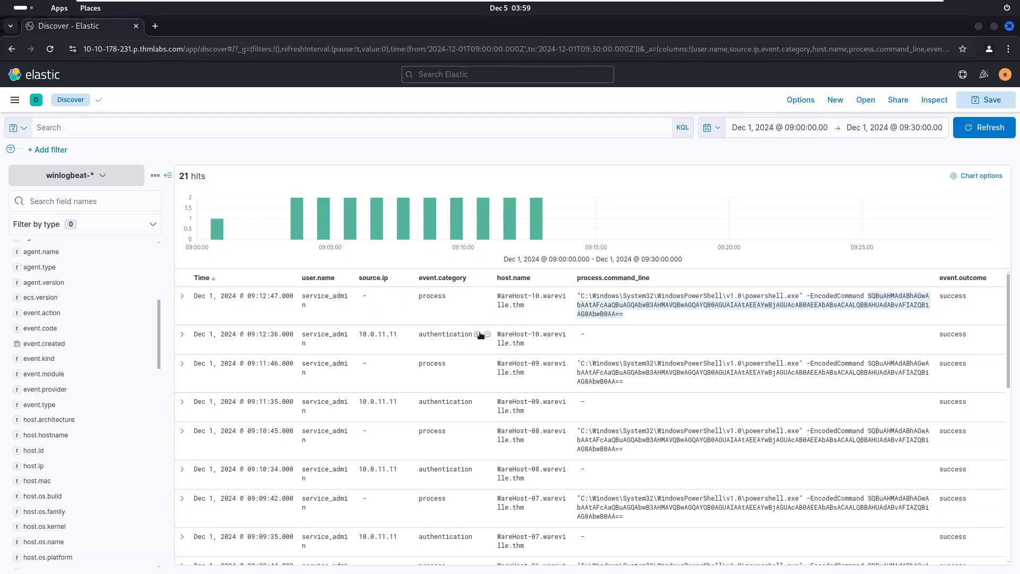
pyautogui.click(477, 334)
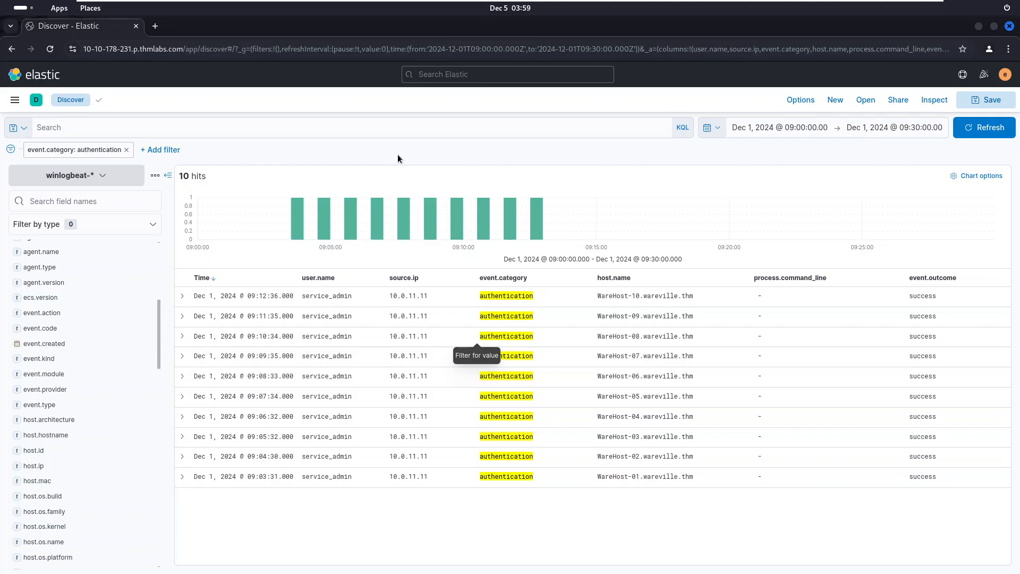
# Step: Switch to the TryHackMe room and read about removing the event.category filter and expanding the search from November 29 to December 1
pyautogui.moveTo(939, 5)
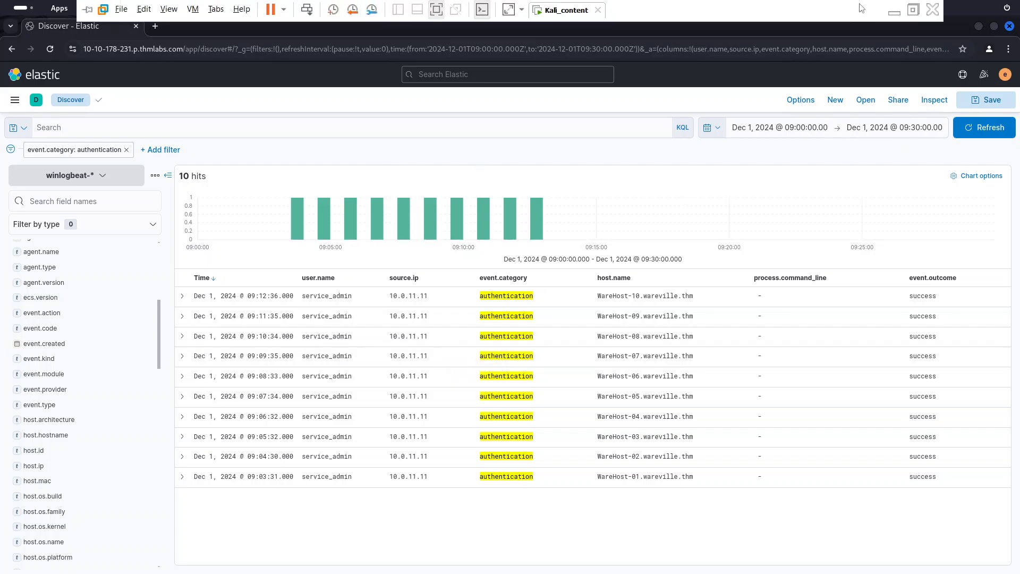
pyautogui.click(895, 10)
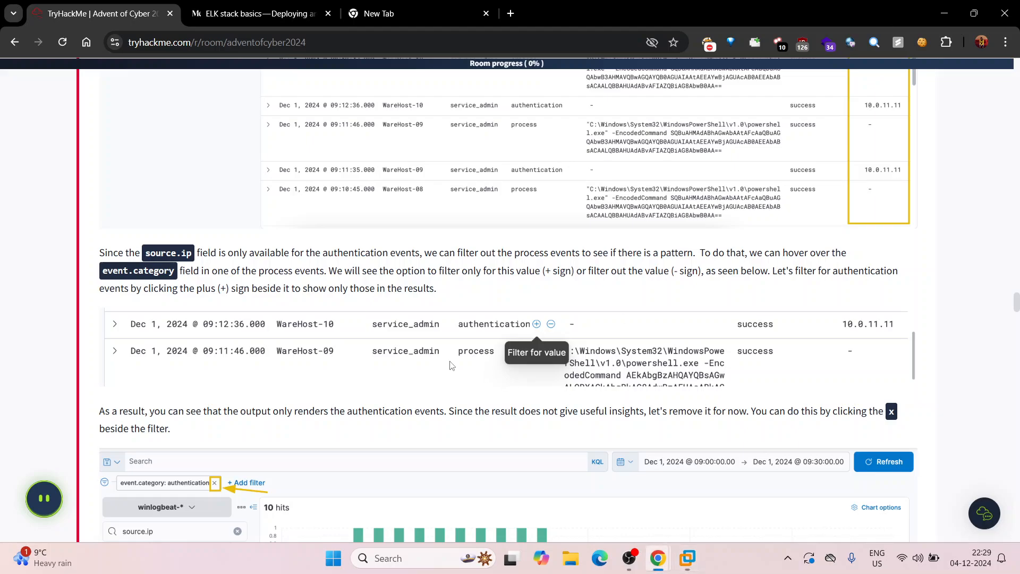
pyautogui.scroll(-3, 442, 361)
pyautogui.scroll(-3, 442, 361)
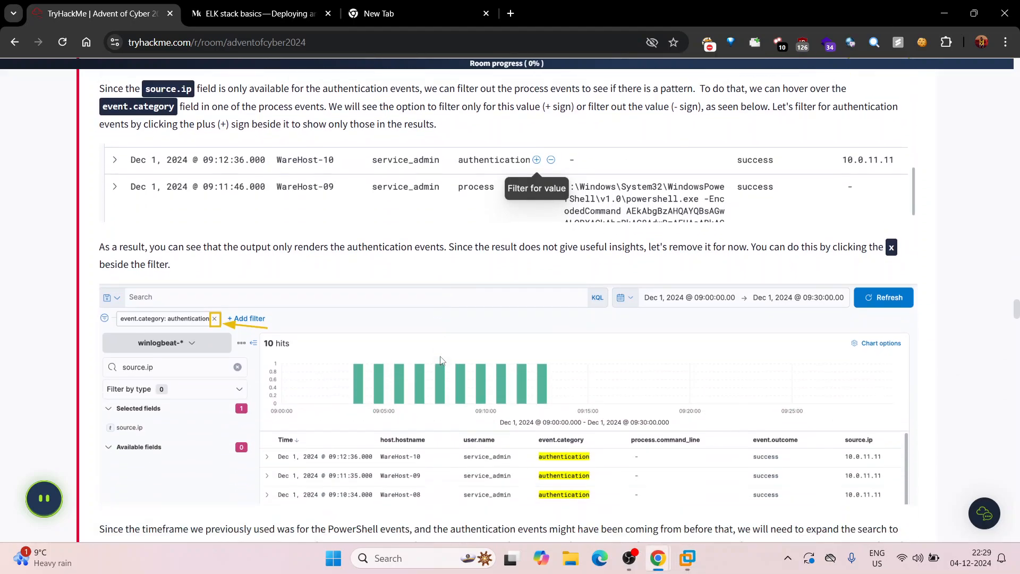
pyautogui.scroll(-3, 292, 386)
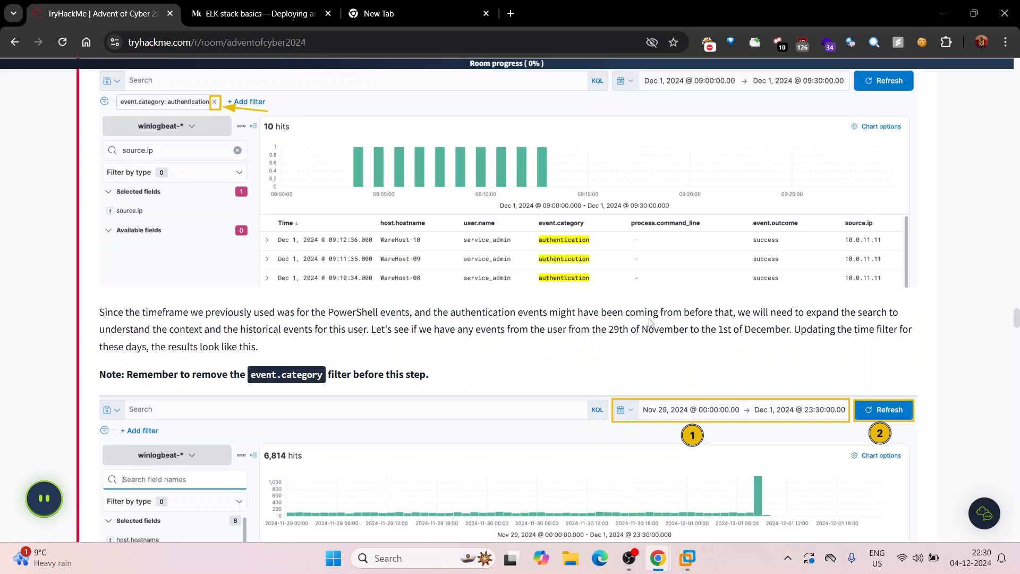
pyautogui.doubleClick(616, 332)
# Step: Switch to Elastic Discover and set the time range's absolute start to Nov 29, 2024 @ 00:00
pyautogui.click(688, 559)
pyautogui.click(751, 132)
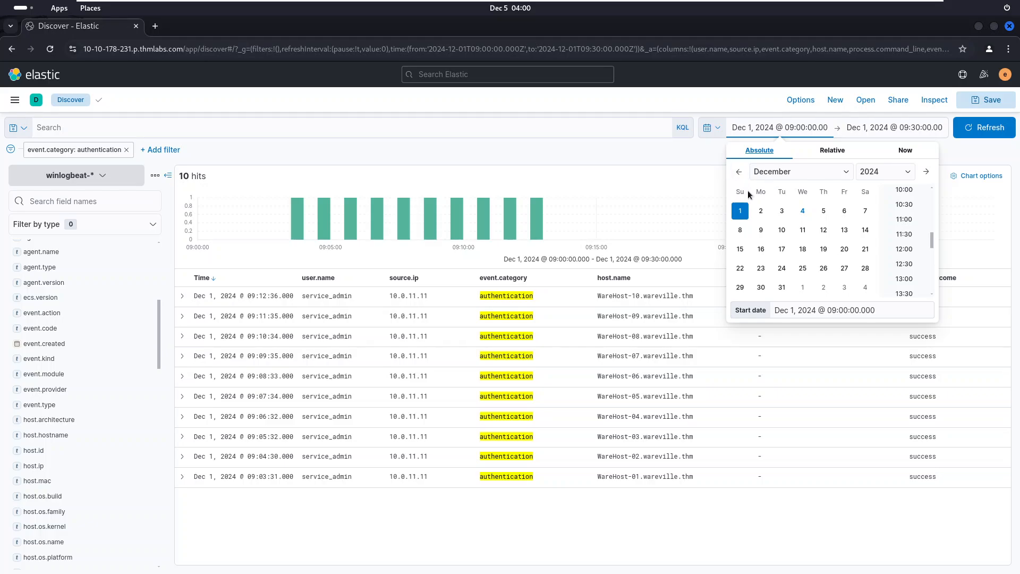
pyautogui.click(739, 172)
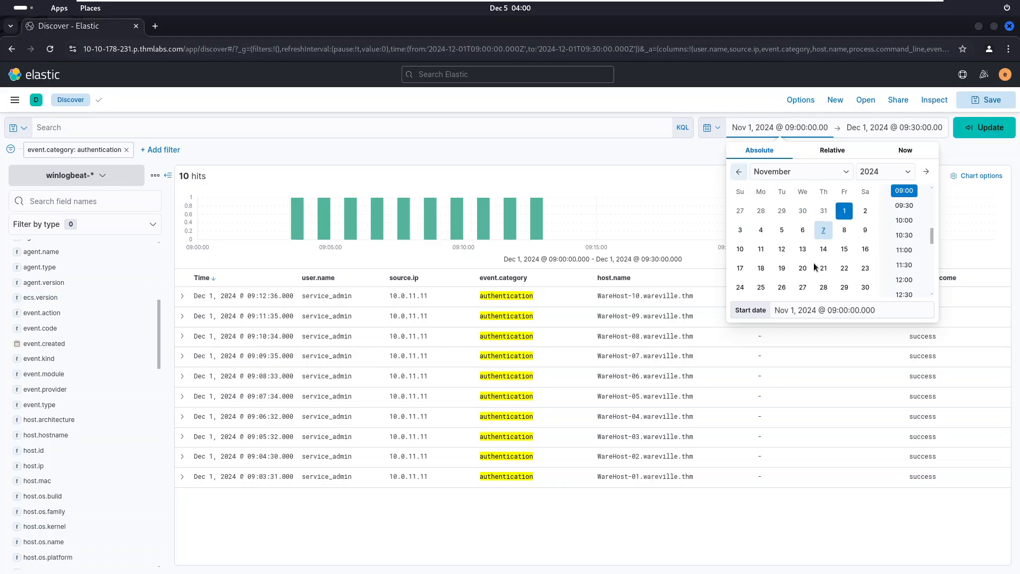
pyautogui.click(848, 289)
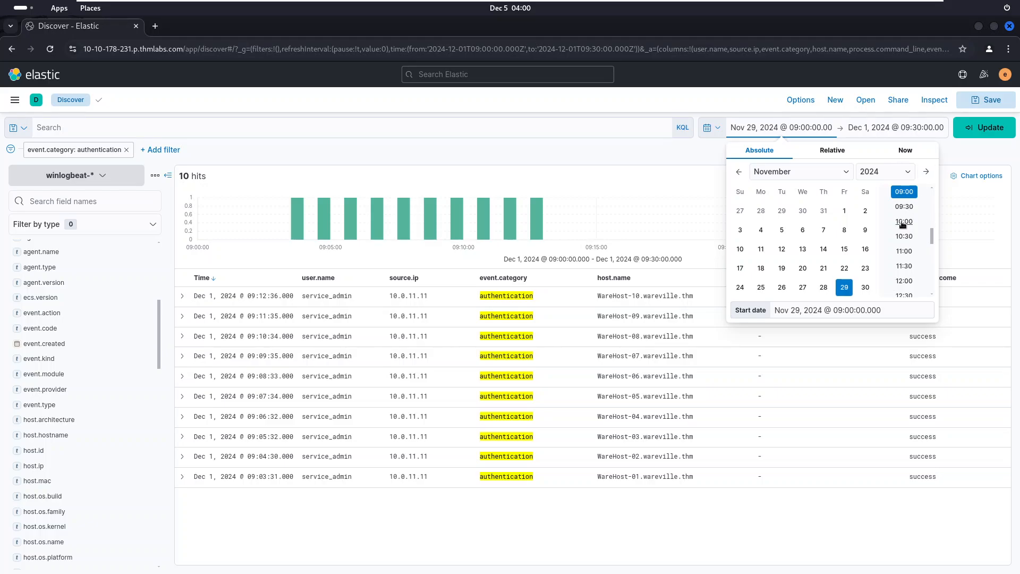
pyautogui.scroll(5, 904, 224)
pyautogui.click(904, 194)
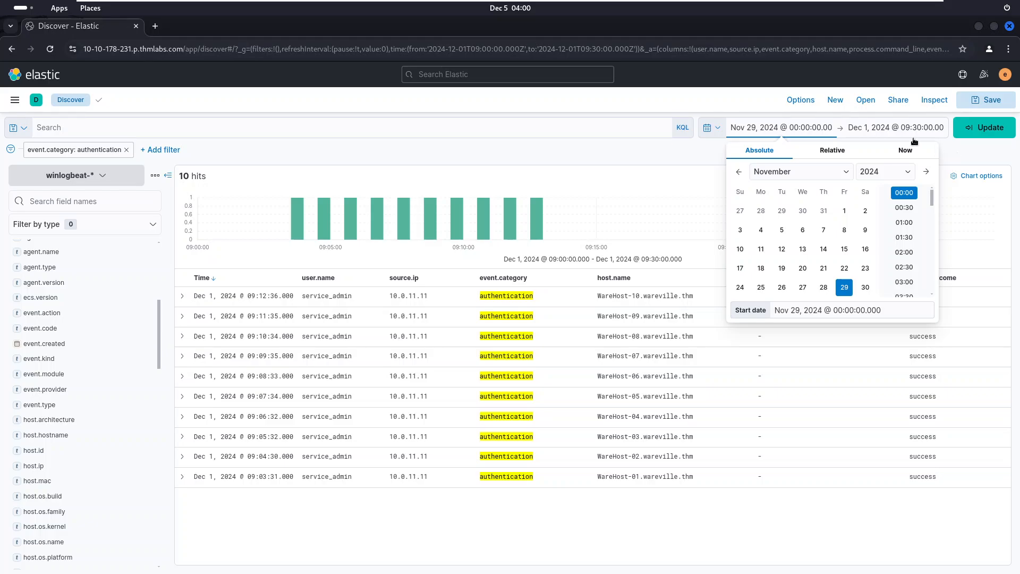
# Step: Set the time range's absolute end to Dec 1, 2024 @ 23:30, apply the range and look through the listed events
pyautogui.click(886, 130)
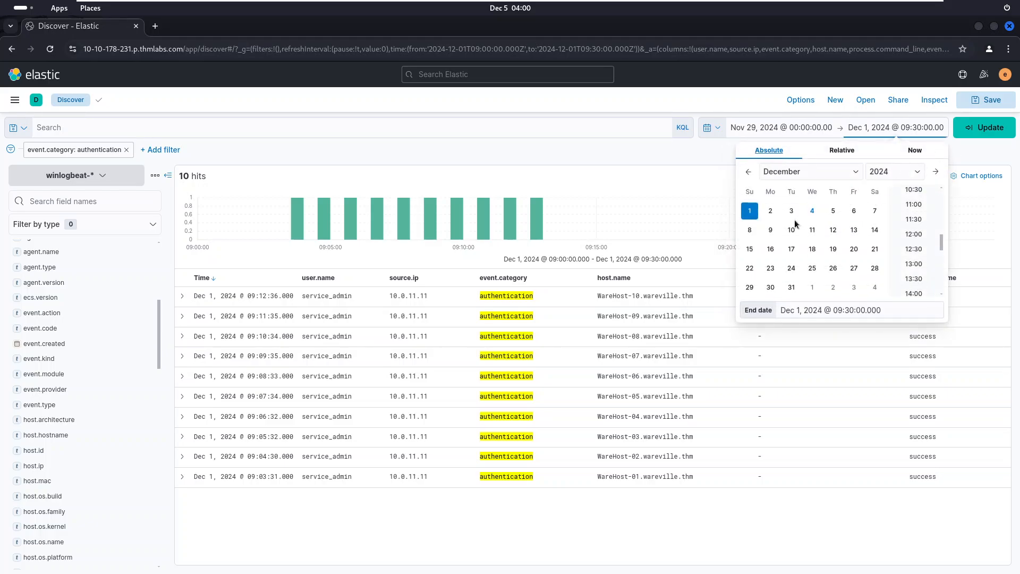
pyautogui.scroll(-5, 913, 263)
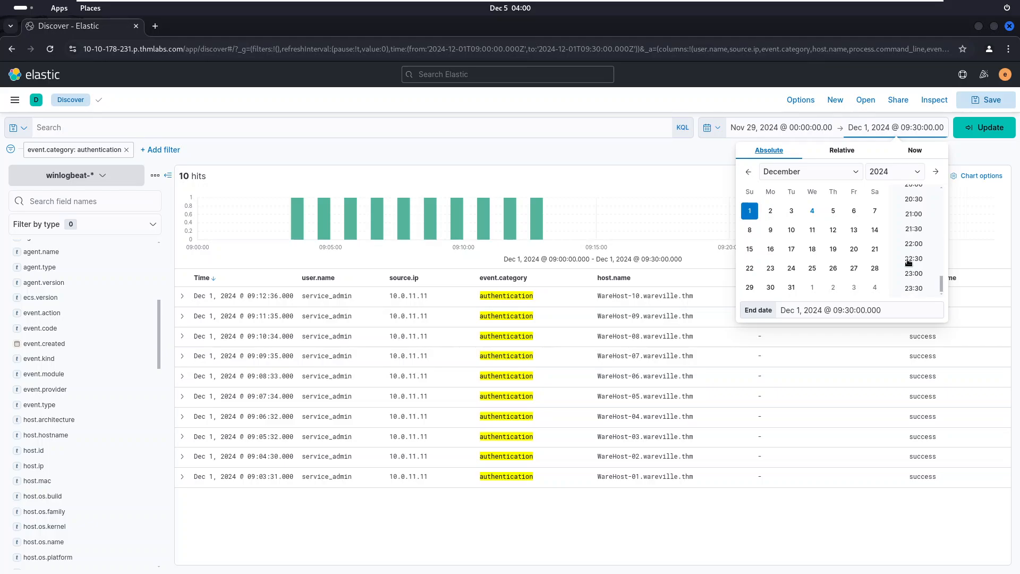
pyautogui.click(914, 288)
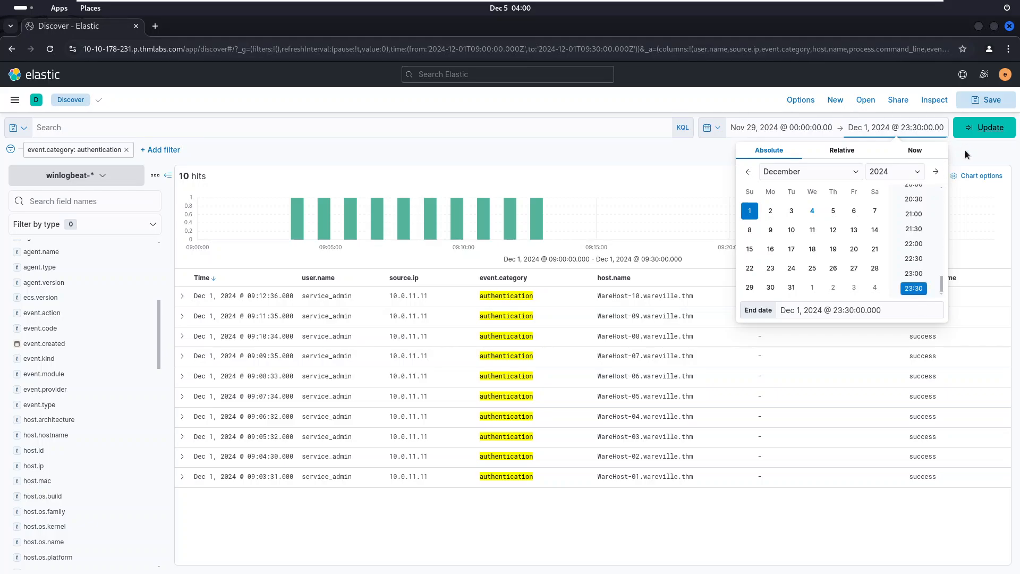
pyautogui.click(966, 162)
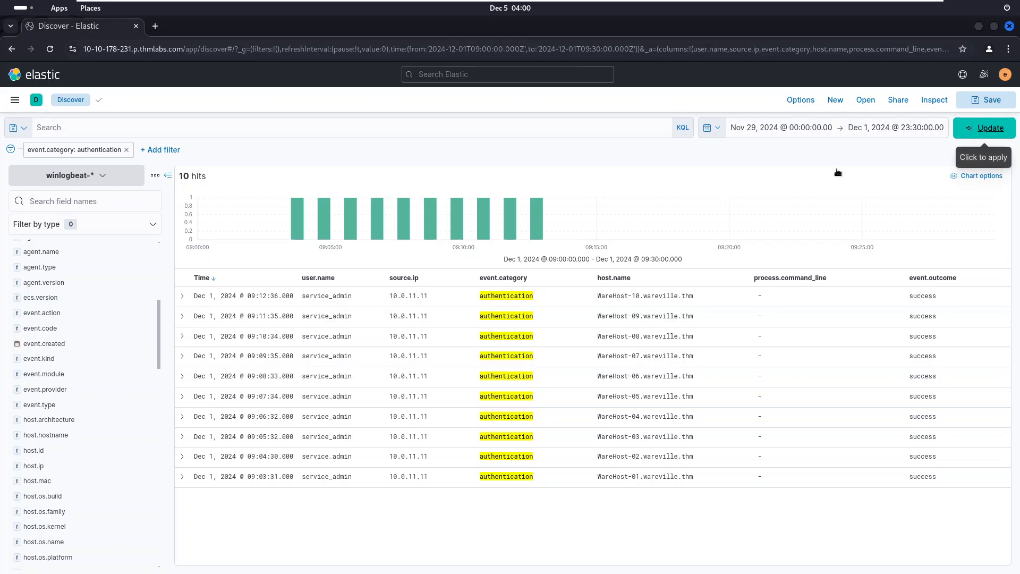
pyautogui.click(984, 127)
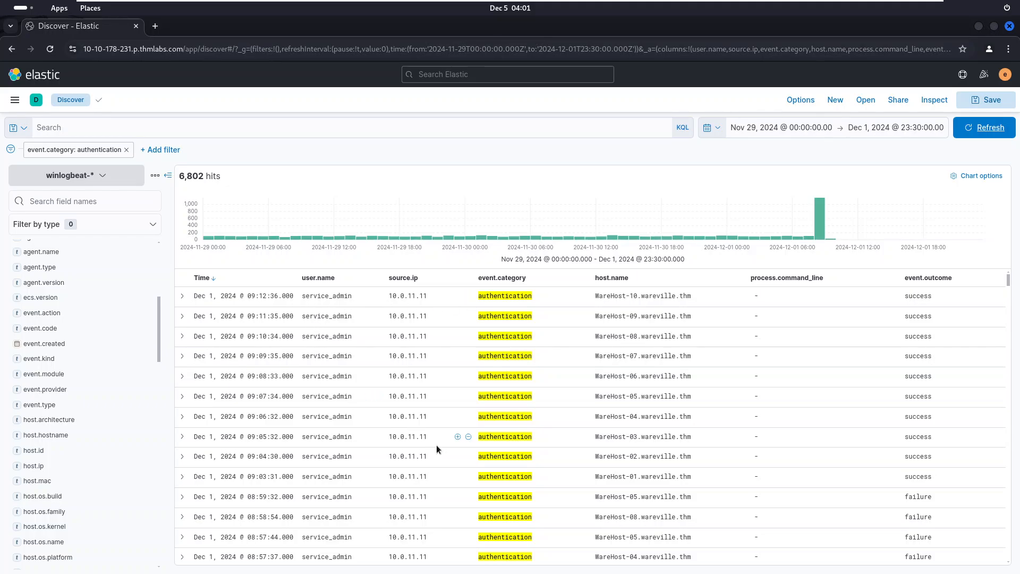
pyautogui.scroll(-5, 534, 462)
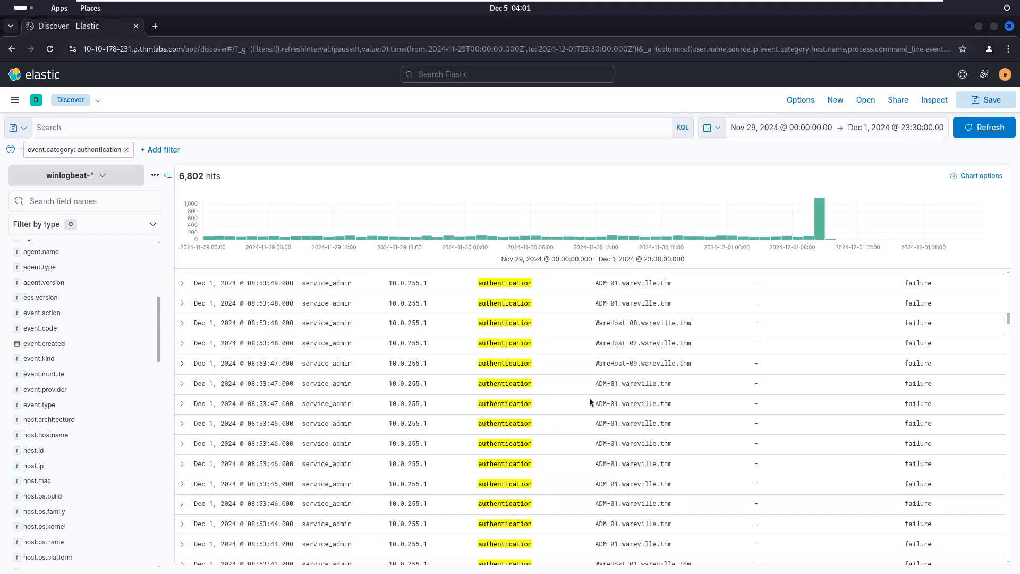
# Step: Switch to the TryHackMe room and read which user.name and source.ip values to filter for over the three-day range
pyautogui.moveTo(877, 4)
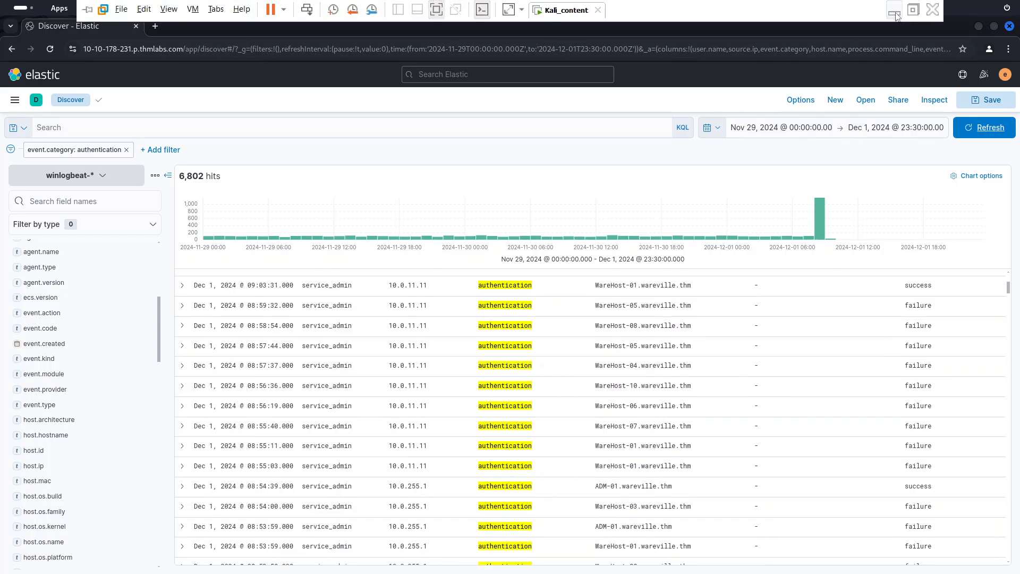
pyautogui.click(895, 13)
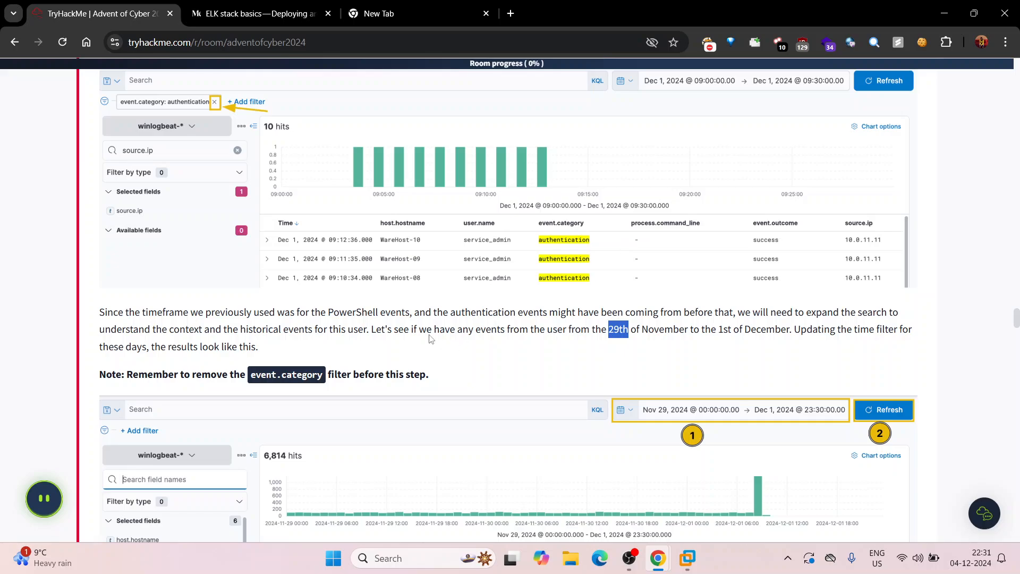
pyautogui.click(614, 326)
pyautogui.scroll(-4, 415, 330)
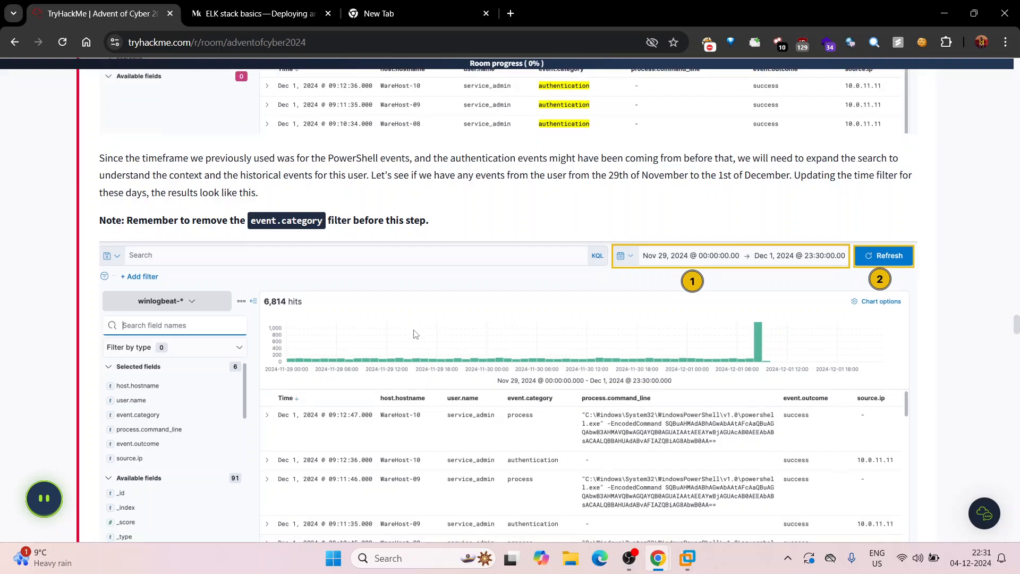
pyautogui.scroll(-3, 414, 333)
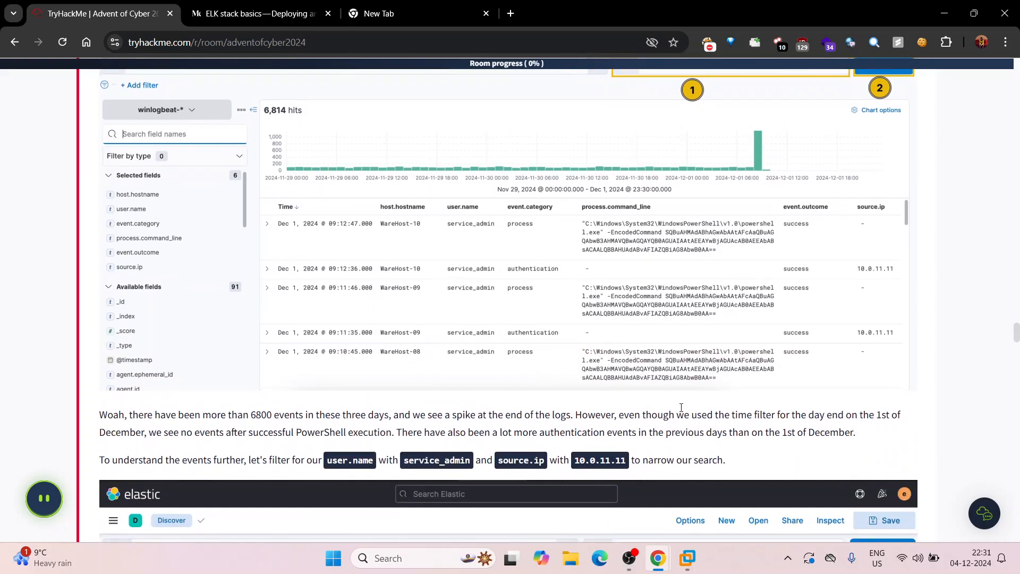
pyautogui.scroll(-1, 490, 433)
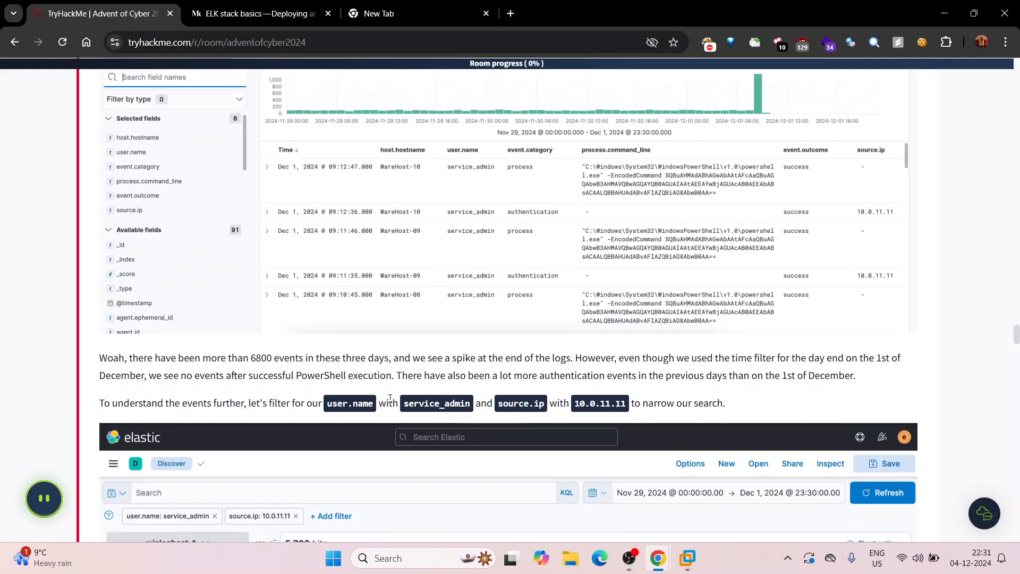
pyautogui.tripleClick(425, 403)
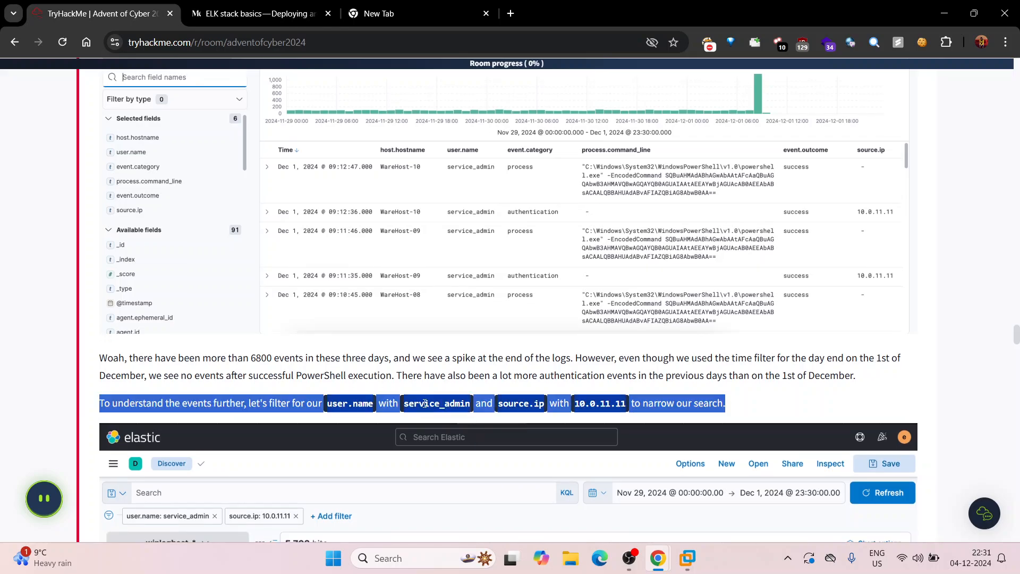
pyautogui.click(463, 401)
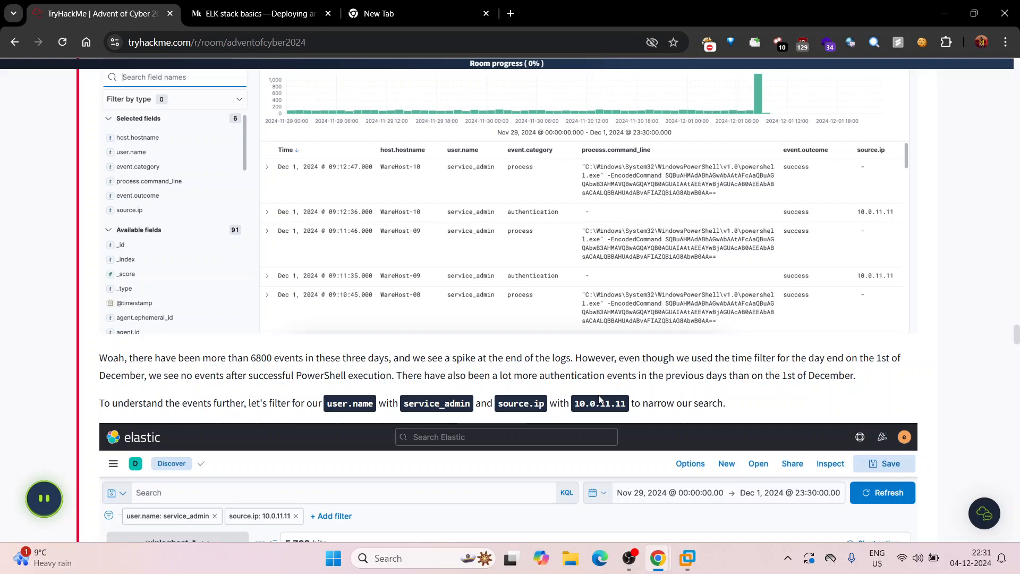
pyautogui.doubleClick(599, 402)
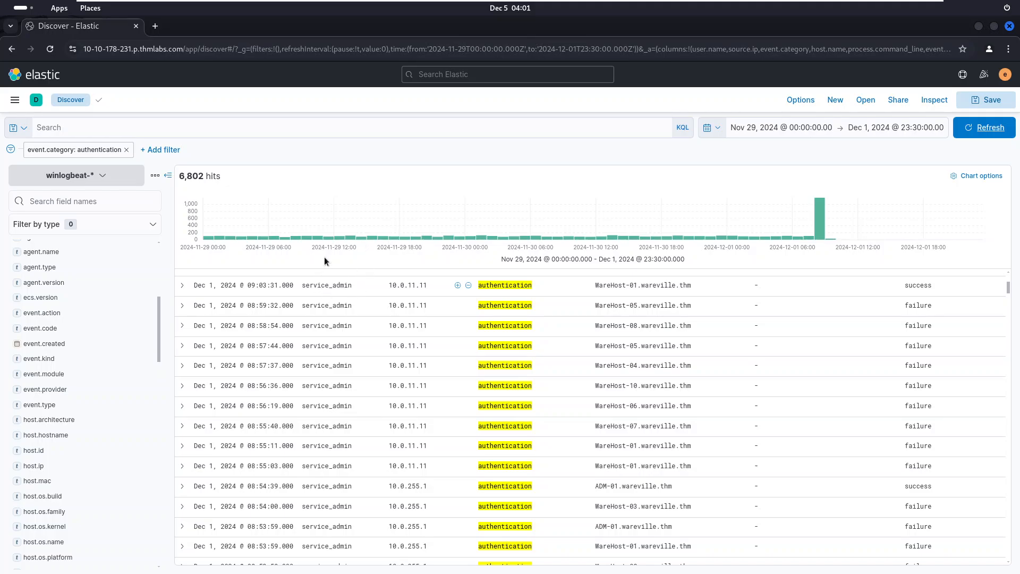
# Step: Switch to Elastic Discover and filter the events for source.ip 10.0.11.11 and user.name service_admin
pyautogui.click(457, 285)
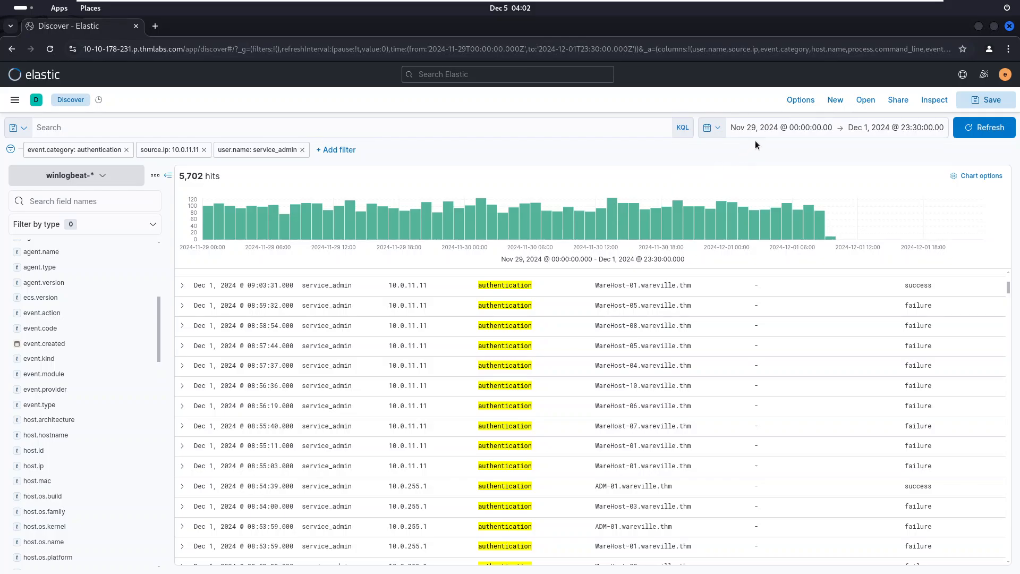
# Step: Switch to the TryHackMe room and read how to filter for authentication events, filter out the source IP and compare the expected result
pyautogui.click(893, 9)
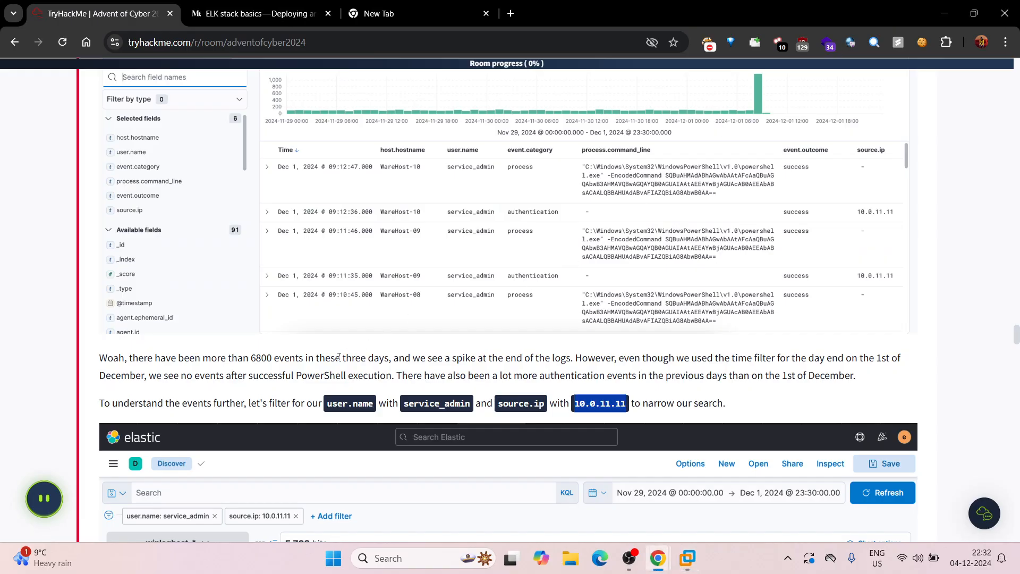
pyautogui.scroll(-10, 339, 357)
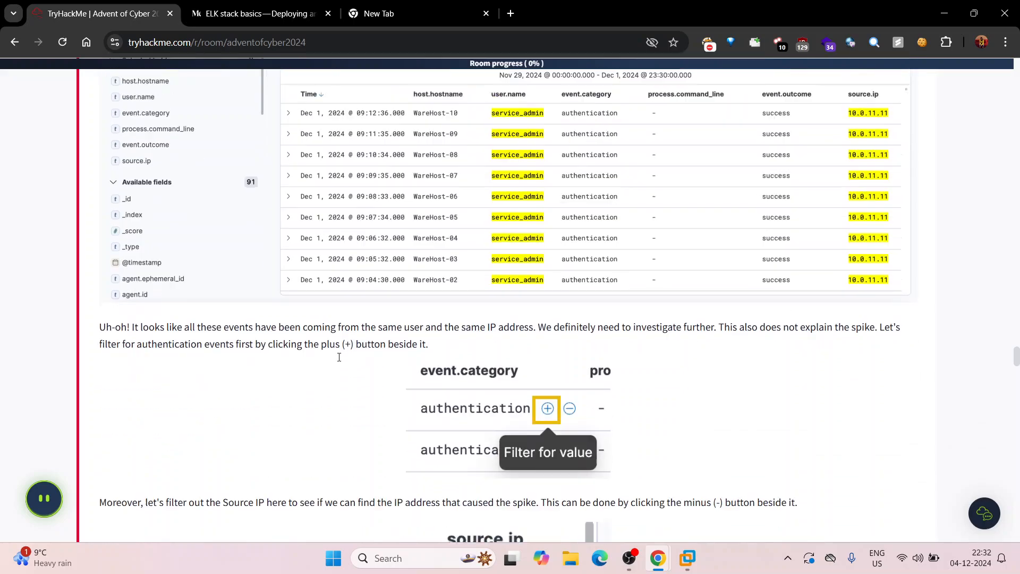
pyautogui.scroll(-2, 339, 357)
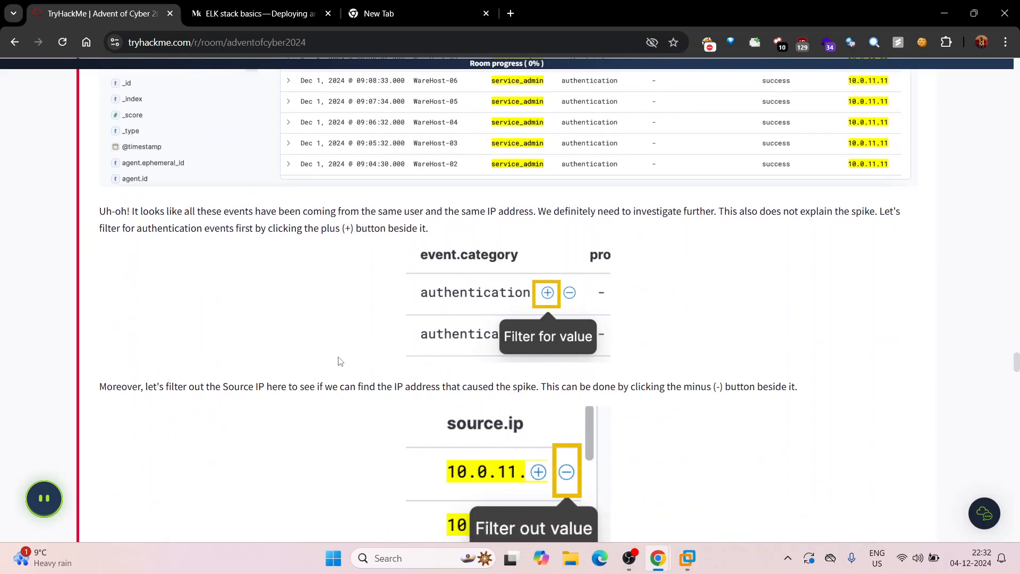
pyautogui.scroll(-1, 340, 362)
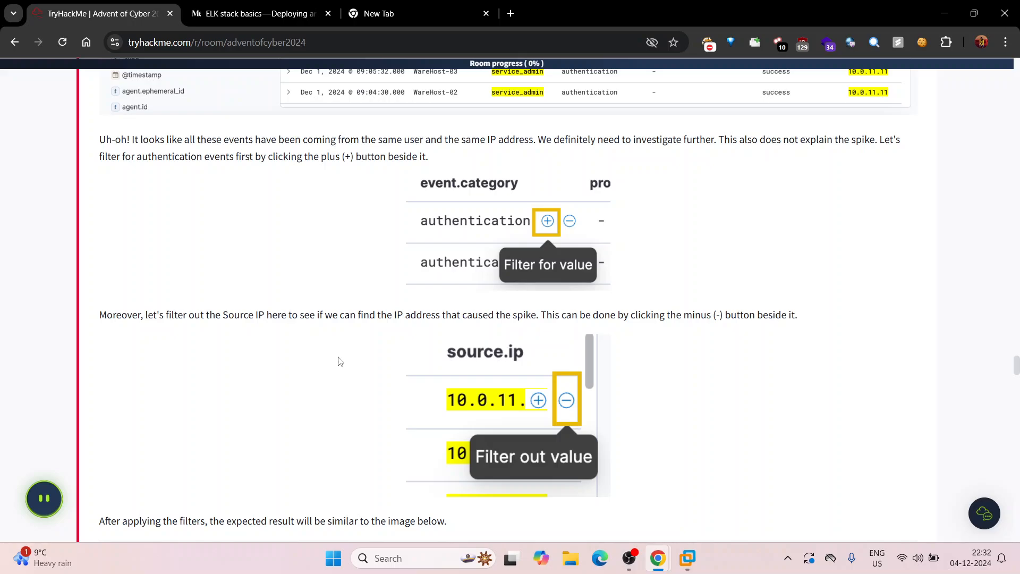
pyautogui.scroll(-4, 340, 362)
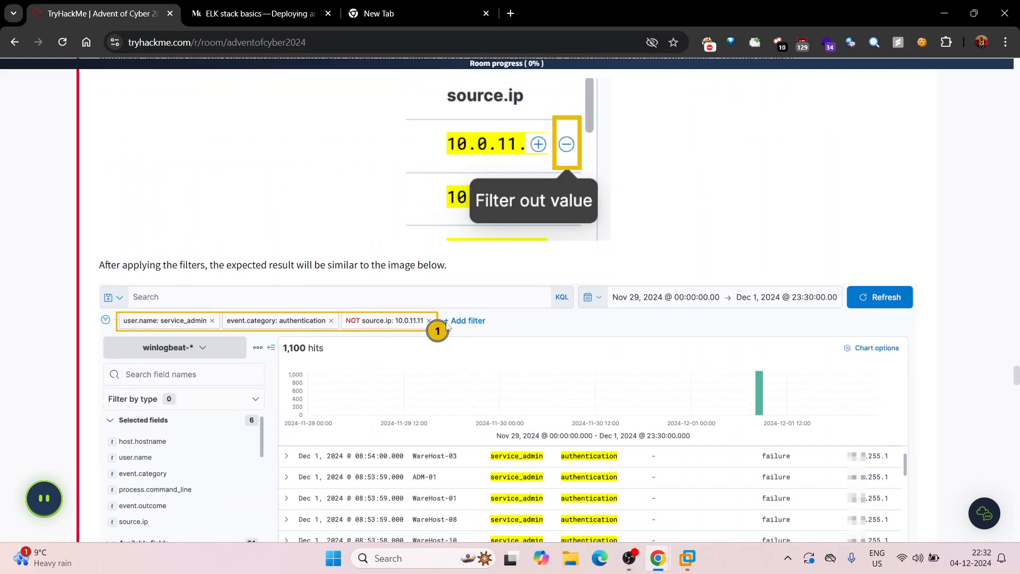
pyautogui.scroll(5, 433, 241)
pyautogui.scroll(3, 245, 256)
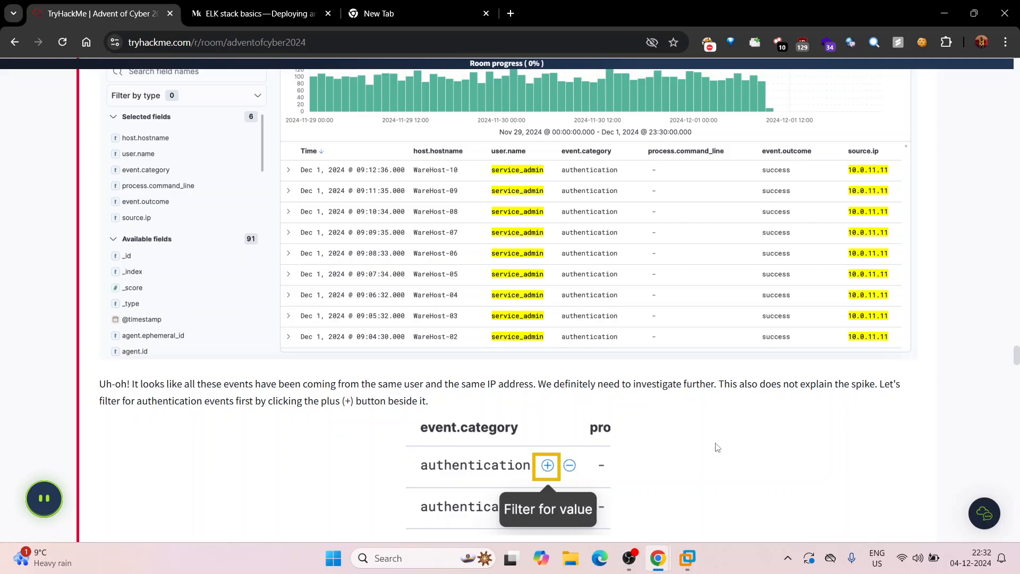
pyautogui.scroll(-5, 718, 447)
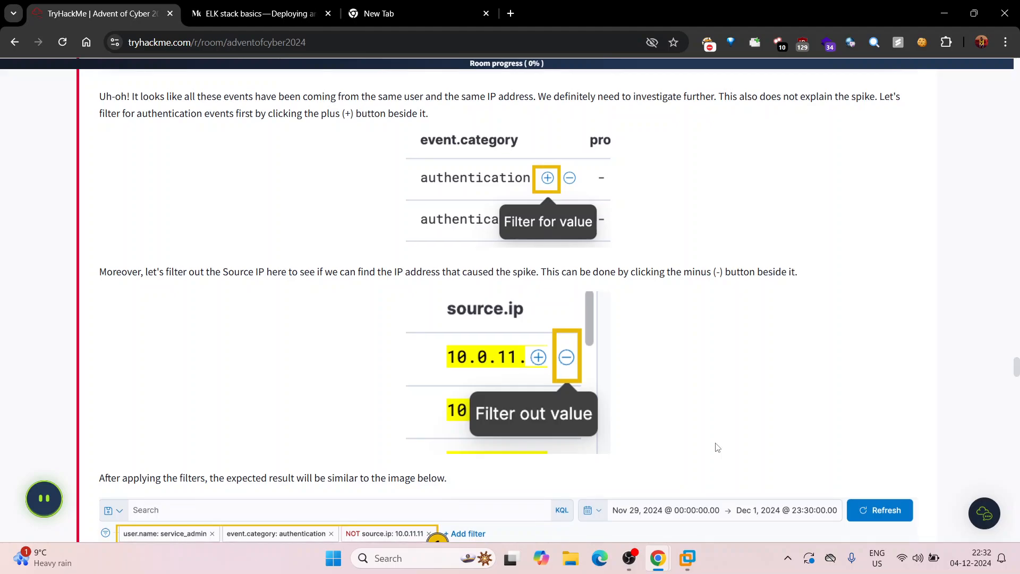
pyautogui.scroll(-3, 717, 447)
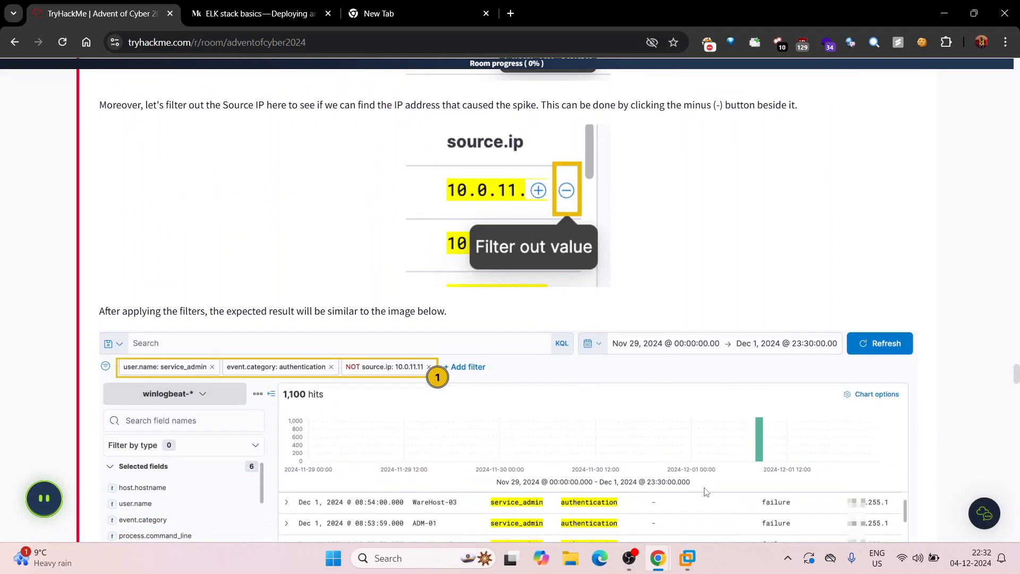
pyautogui.scroll(6, 677, 346)
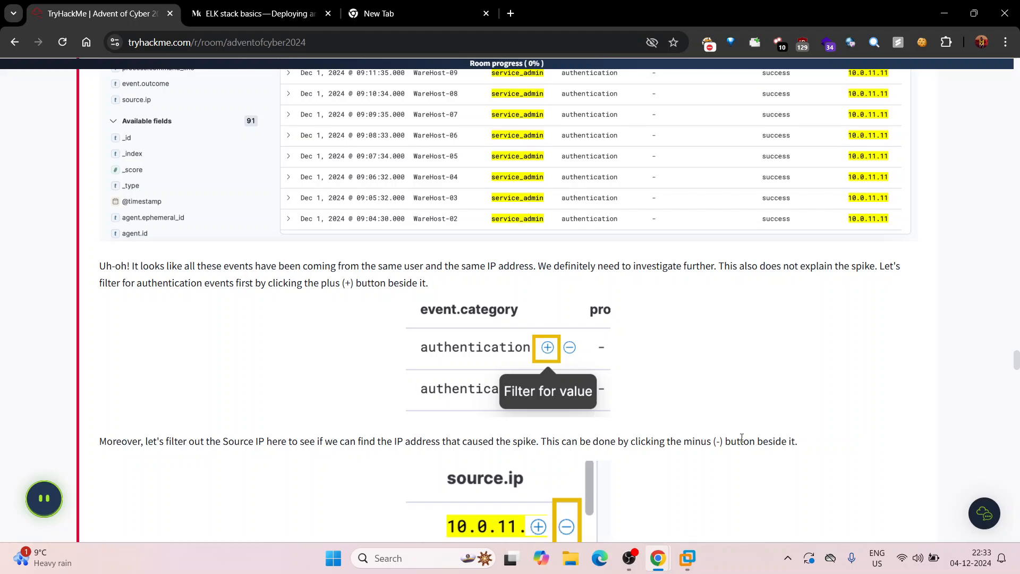
pyautogui.scroll(-8, 789, 443)
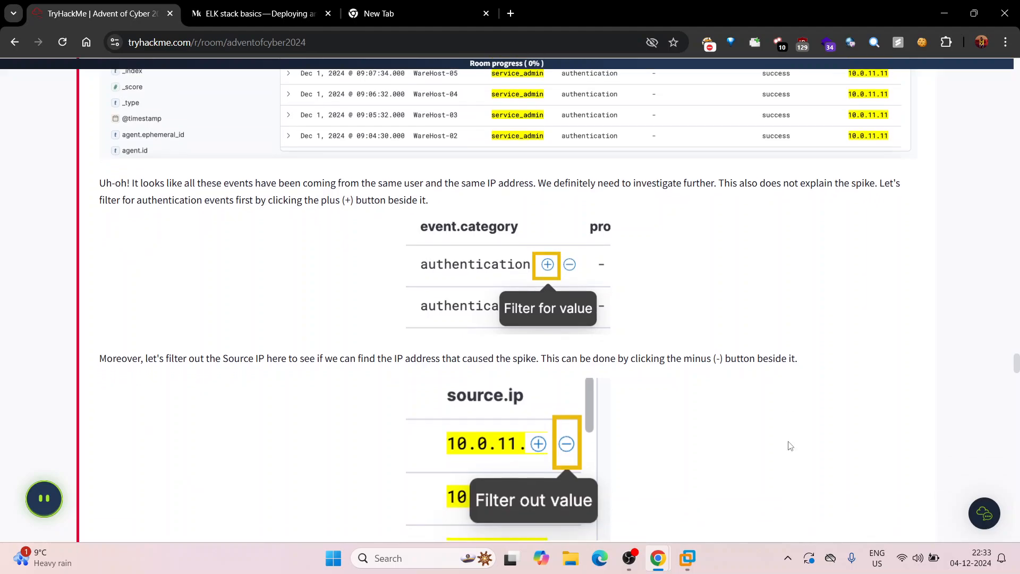
pyautogui.scroll(-3, 789, 446)
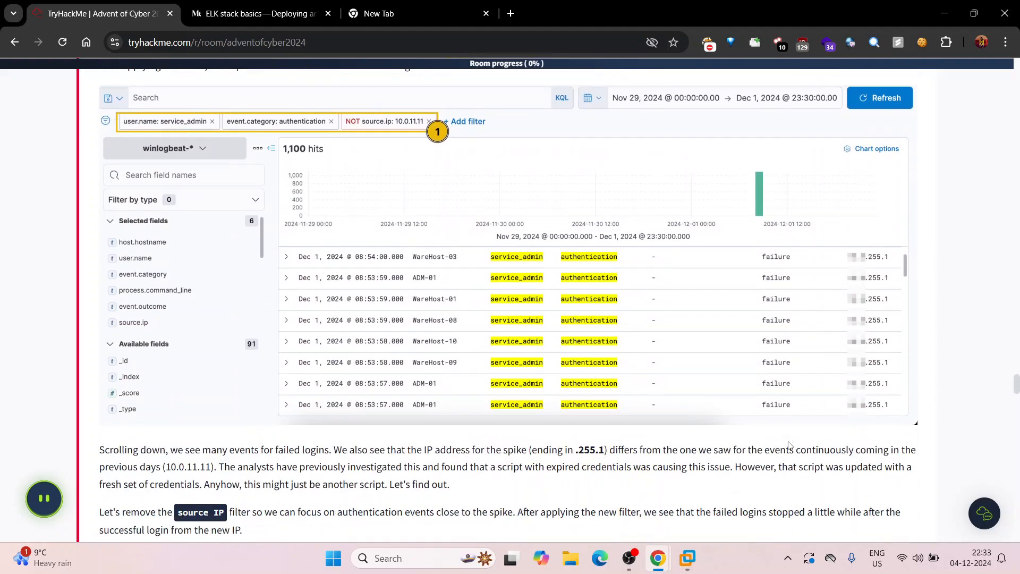
pyautogui.scroll(2, 599, 327)
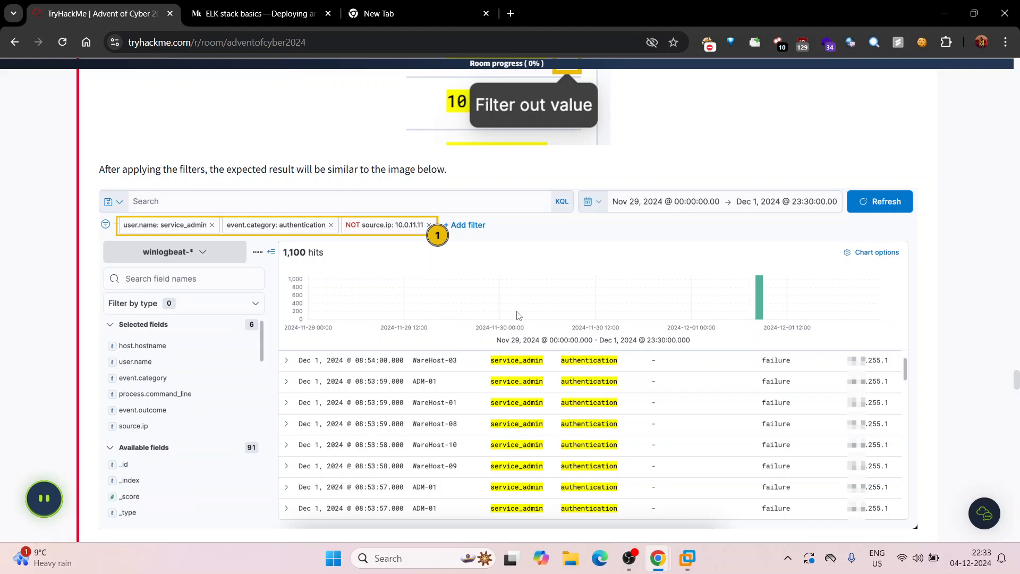
pyautogui.scroll(1, 520, 317)
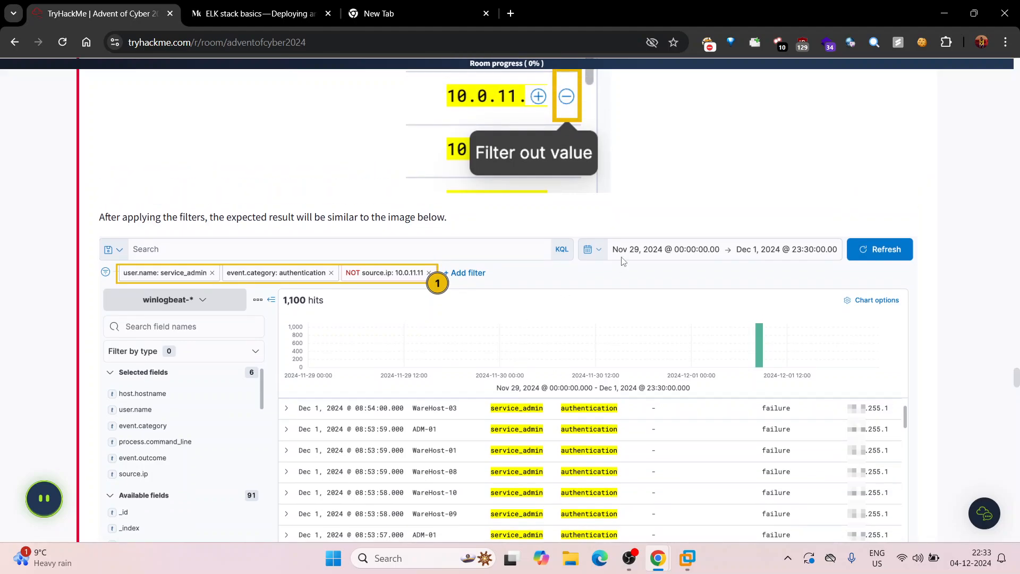
# Step: Switch to Elastic Discover and change the source.ip 10.0.11.11 filter to exclude its results
pyautogui.click(688, 558)
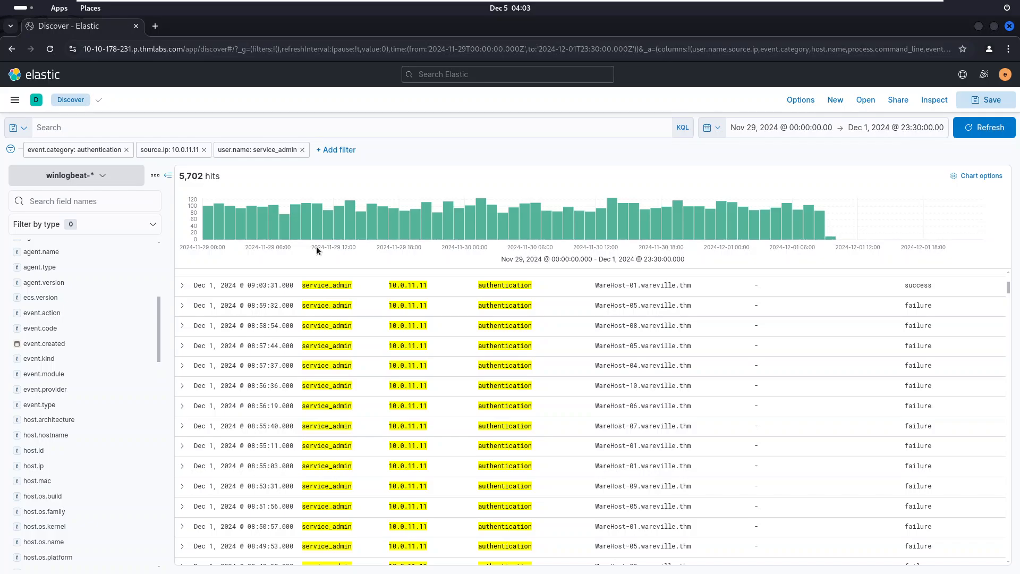
pyautogui.click(171, 149)
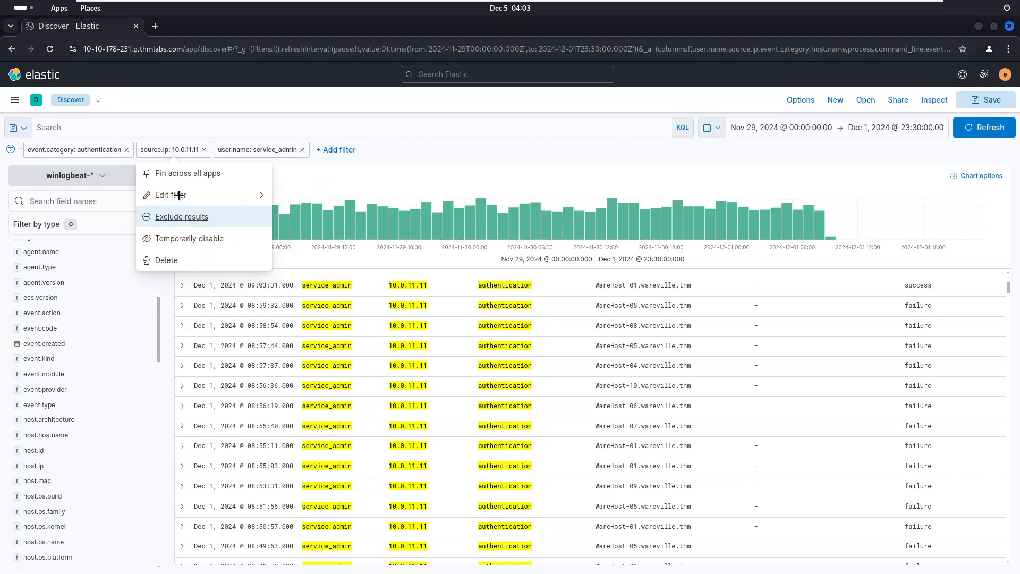
pyautogui.click(178, 222)
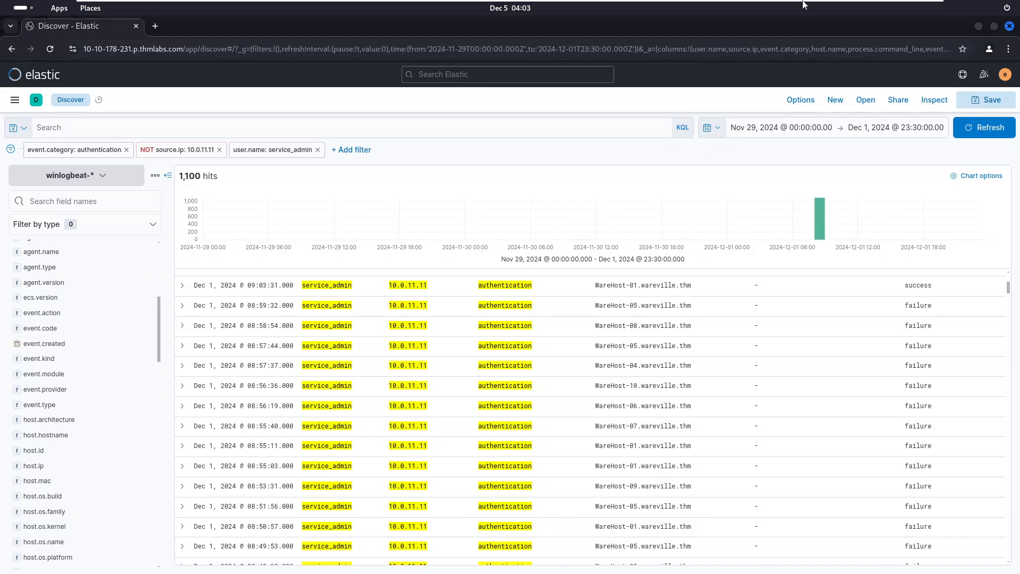
# Step: Switch to the TryHackMe room and read about the failed logins behind the spike and removing the source IP filter
pyautogui.moveTo(805, 2)
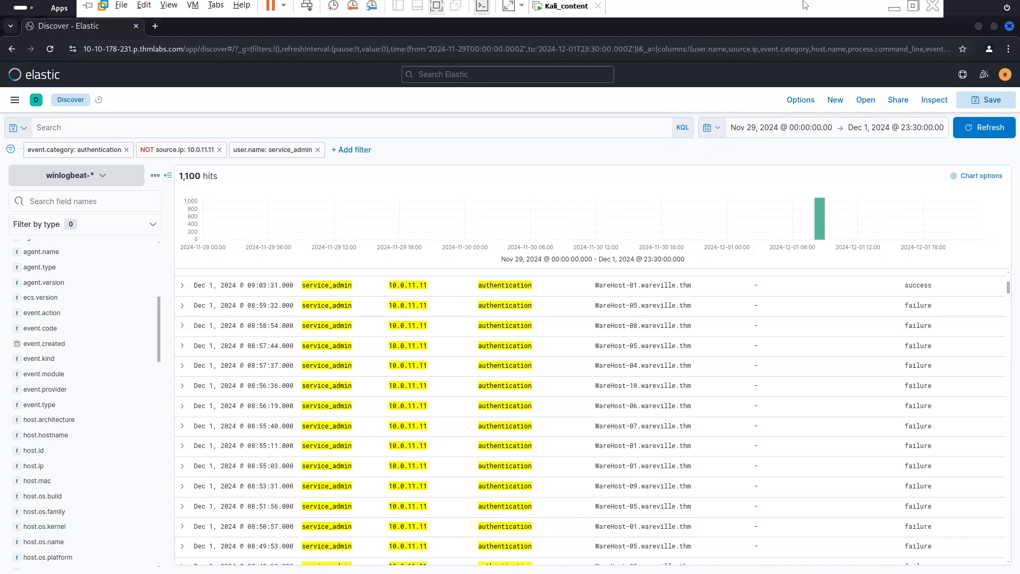
pyautogui.click(893, 11)
pyautogui.scroll(-5, 329, 338)
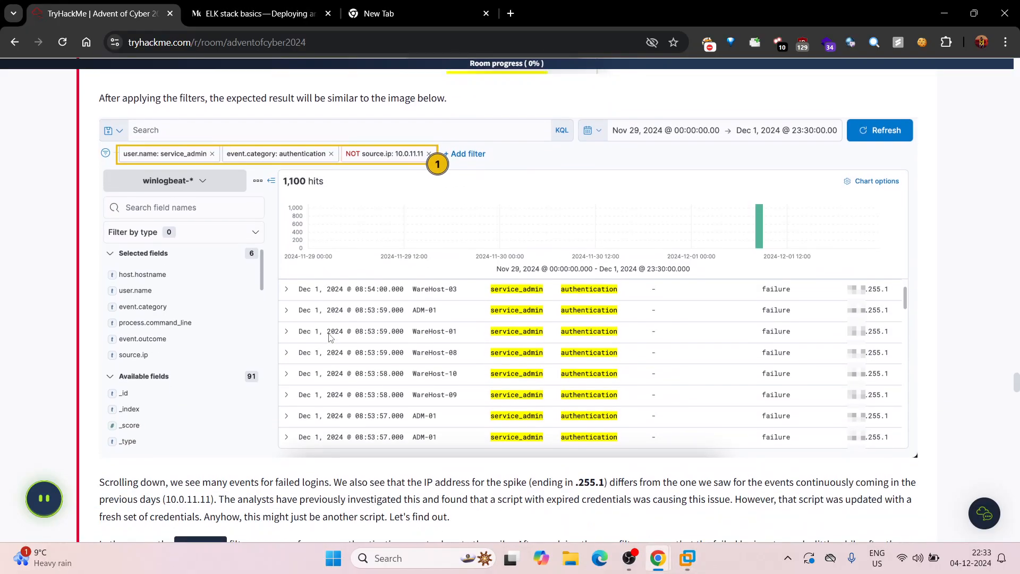
pyautogui.scroll(-1, 365, 368)
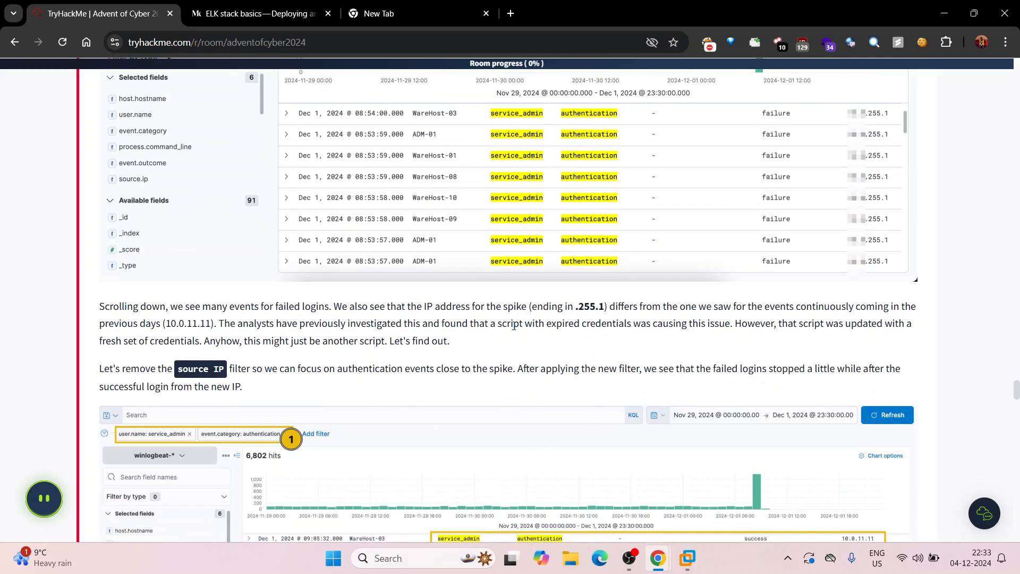
pyautogui.scroll(6, 624, 261)
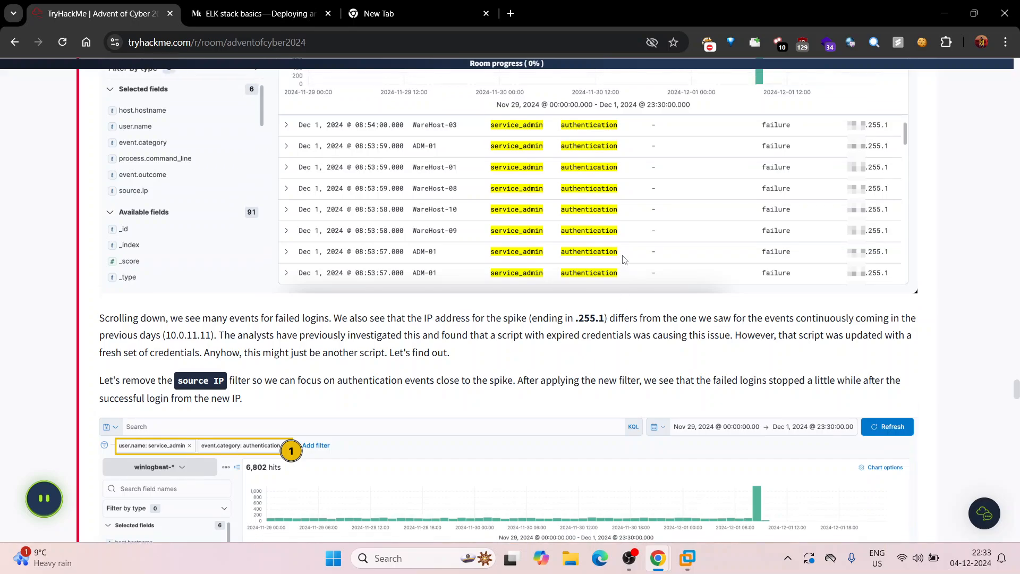
# Step: Switch to Elastic Discover and look through the service_admin authentication events that exclude source.ip 10.0.11.11, down to the oldest listed
pyautogui.scroll(2, 623, 258)
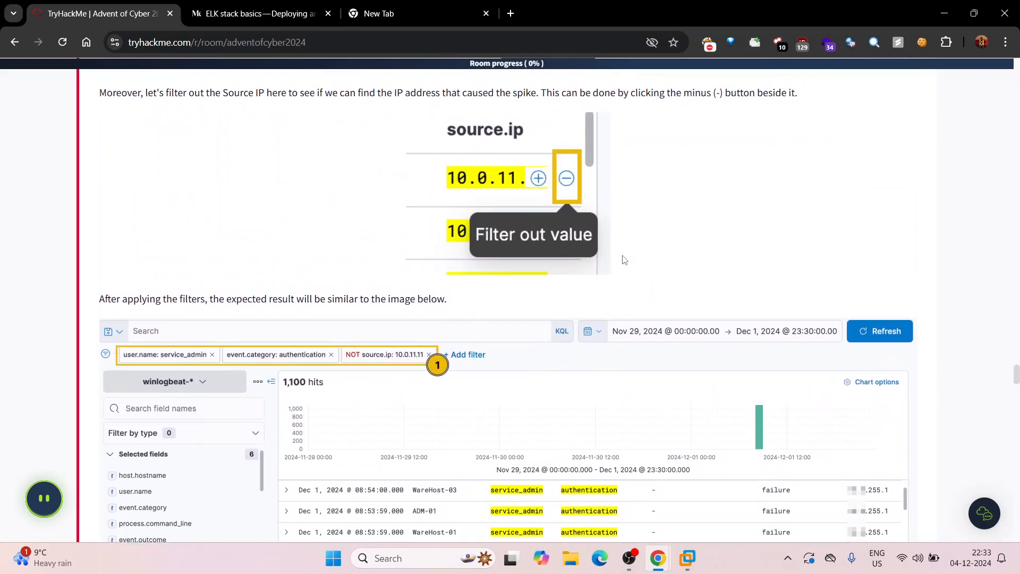
pyautogui.click(686, 558)
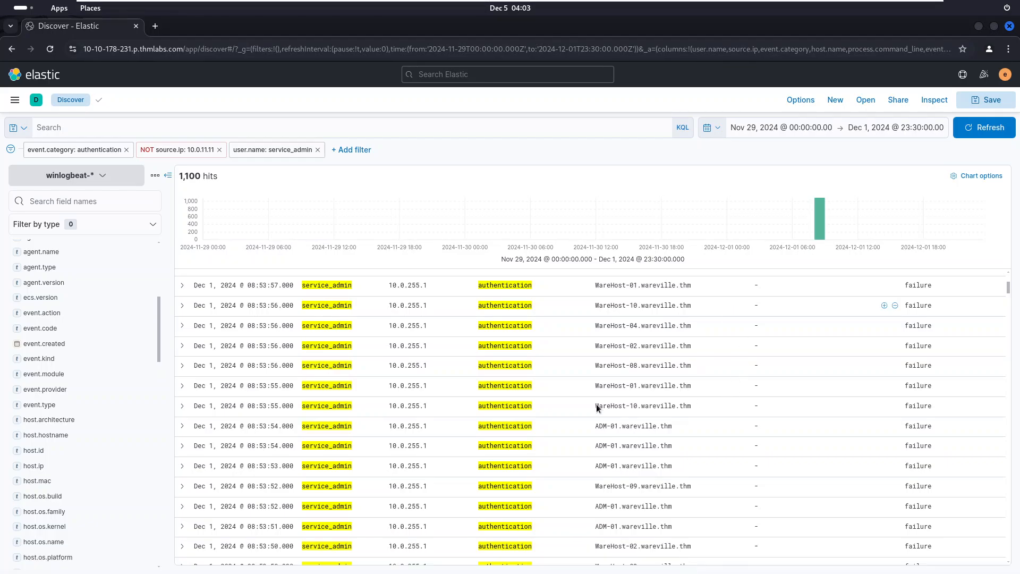
pyautogui.scroll(1, 404, 286)
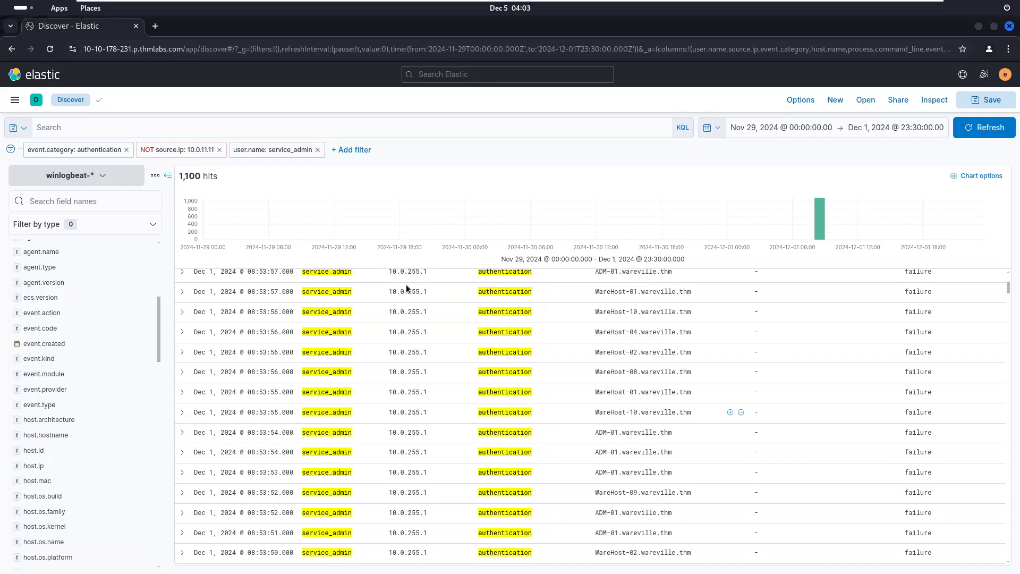
pyautogui.scroll(4, 406, 285)
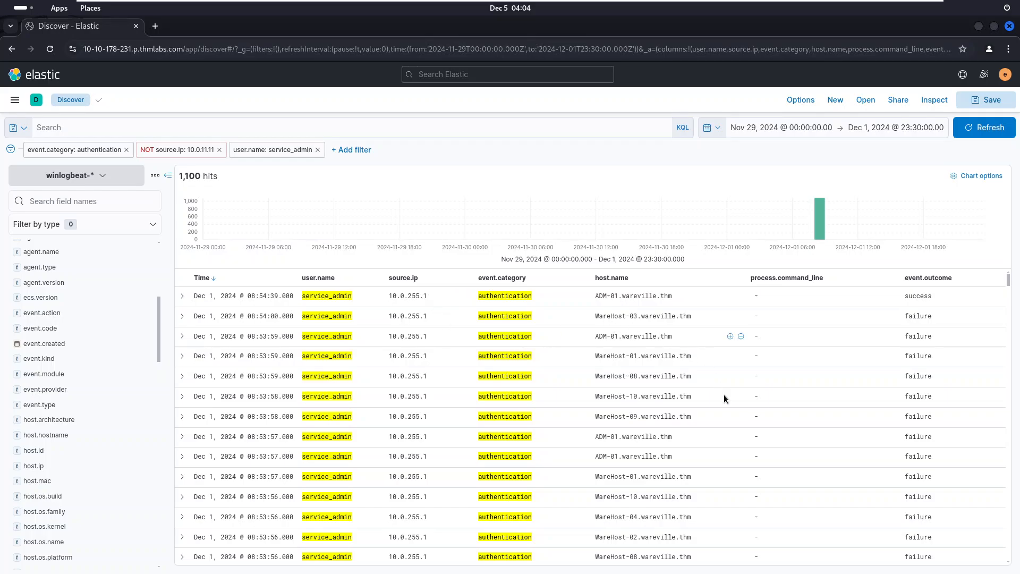
pyautogui.scroll(-5, 723, 394)
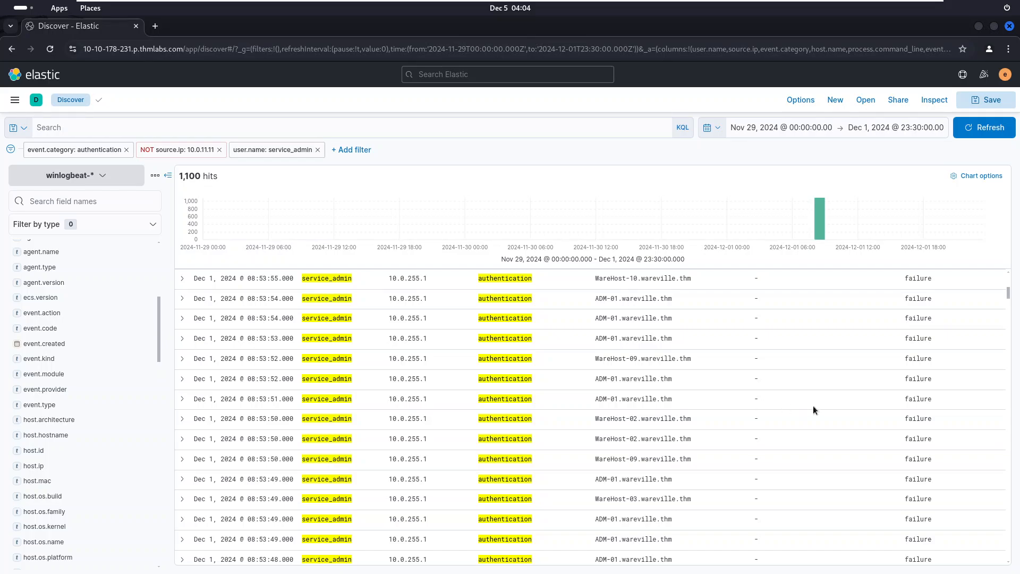
pyautogui.scroll(-10, 813, 406)
pyautogui.scroll(-1, 813, 409)
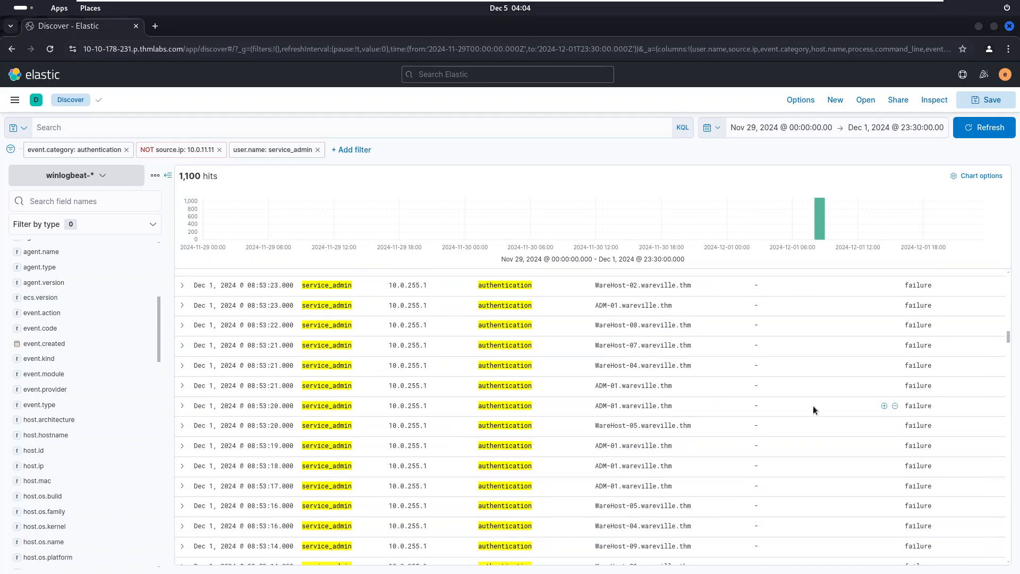
pyautogui.scroll(-15, 813, 406)
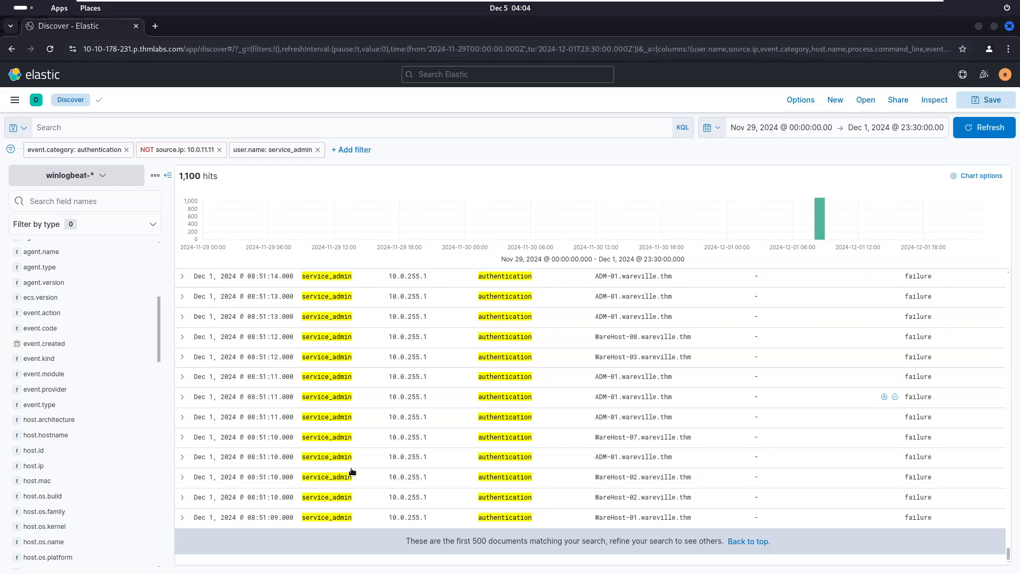
# Step: Expand the failed service_admin login on ADM-01 from Dec 1, 2024 08:51:02 and read its event, host and source fields
pyautogui.click(190, 517)
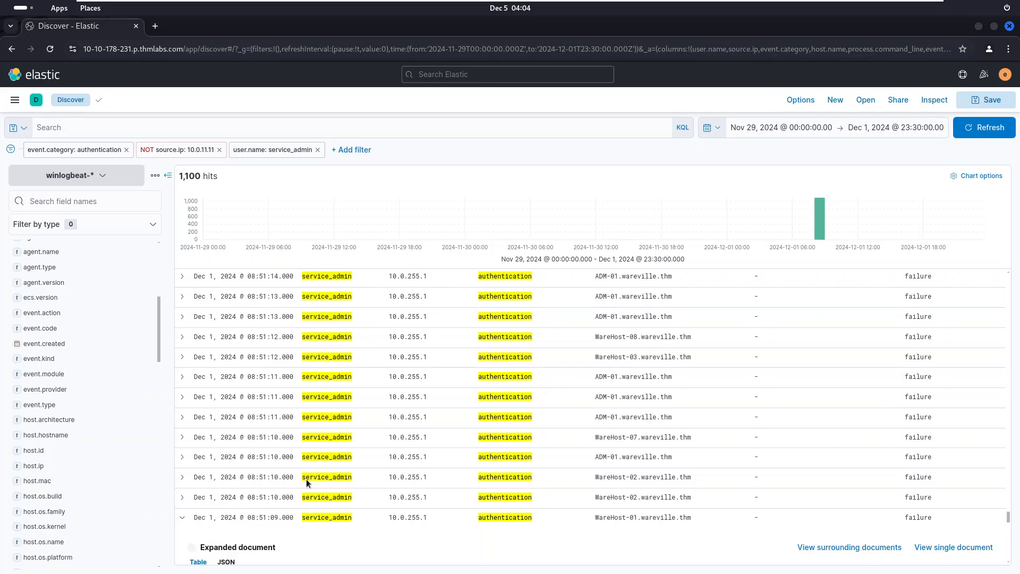
pyautogui.click(182, 518)
pyautogui.scroll(-3, 186, 552)
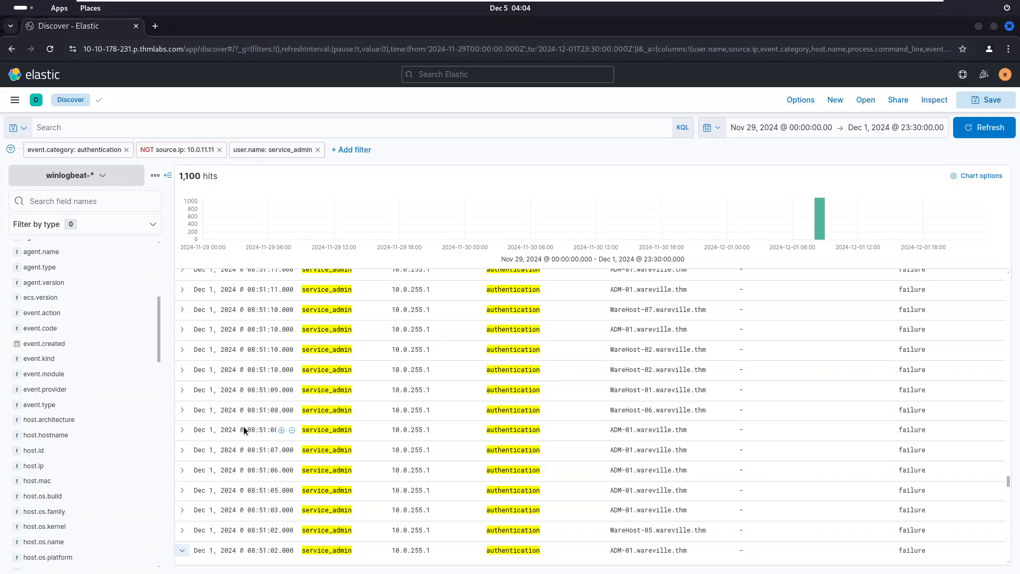
pyautogui.scroll(-3, 244, 430)
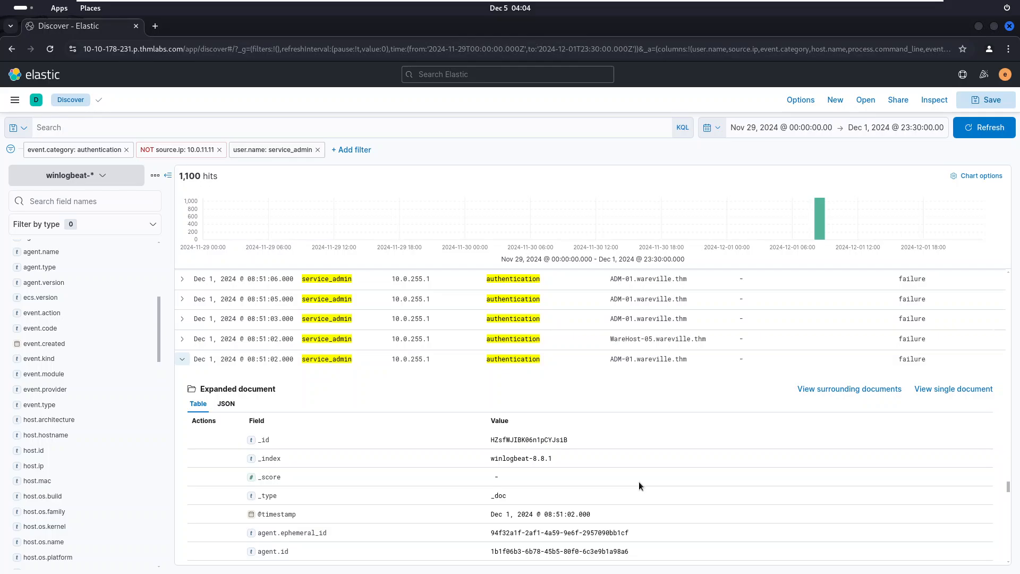
pyautogui.scroll(-5, 639, 481)
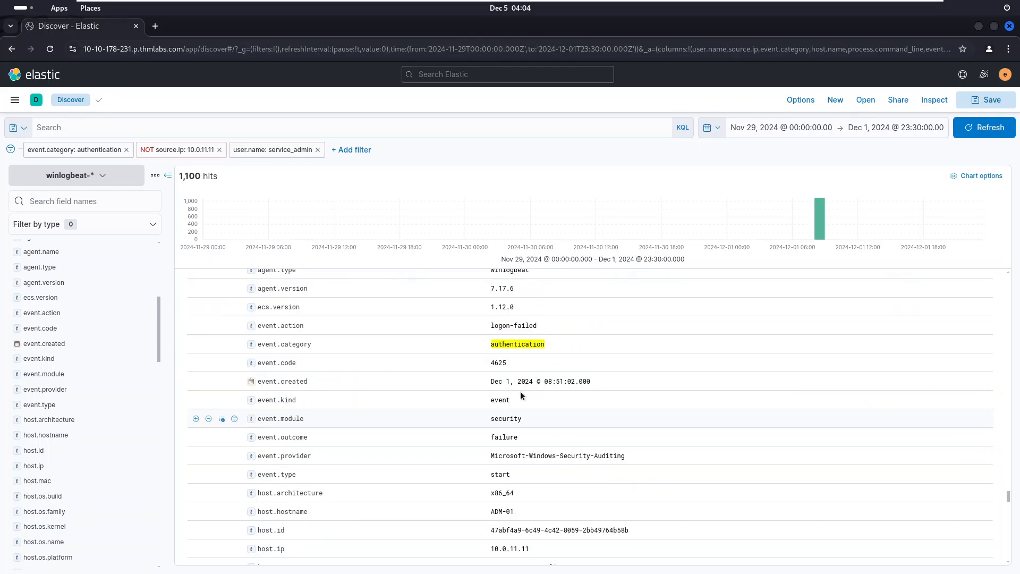
pyautogui.scroll(-8, 521, 434)
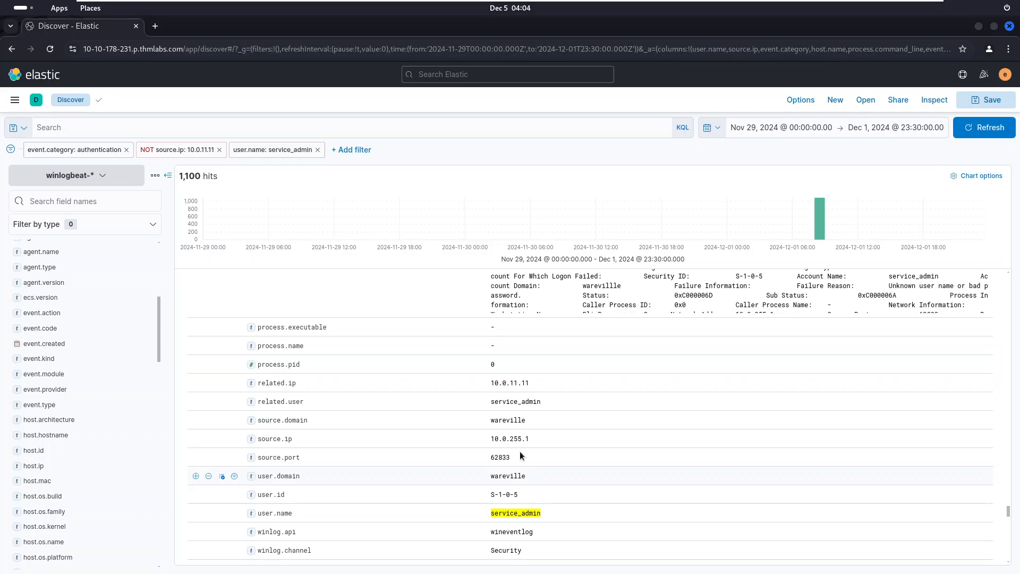
# Step: Examine the winlog fields of the expanded failed login, including the logon failure reason, status and sub-status
pyautogui.scroll(-5, 520, 451)
pyautogui.scroll(-3, 481, 429)
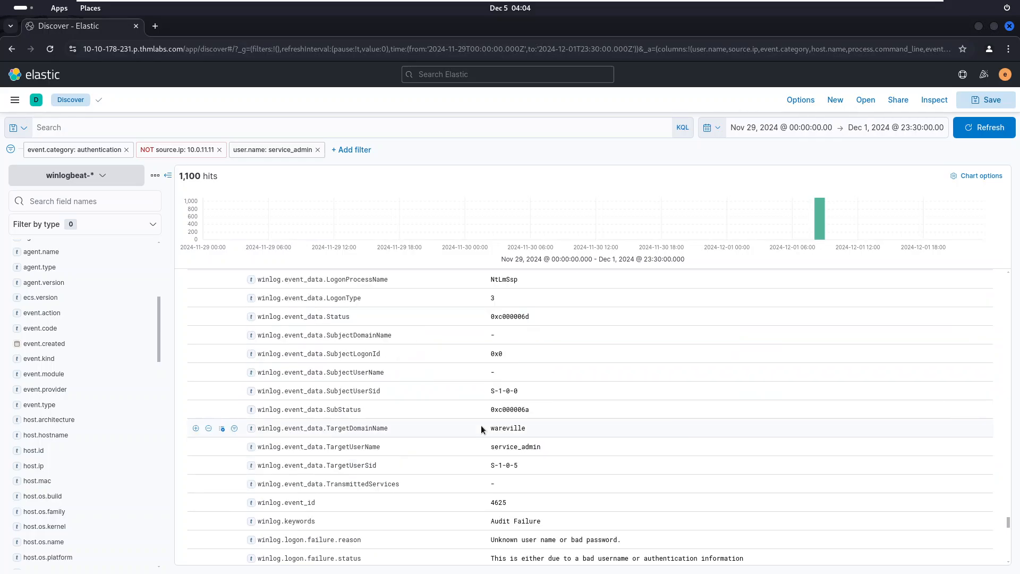
pyautogui.scroll(-2, 504, 451)
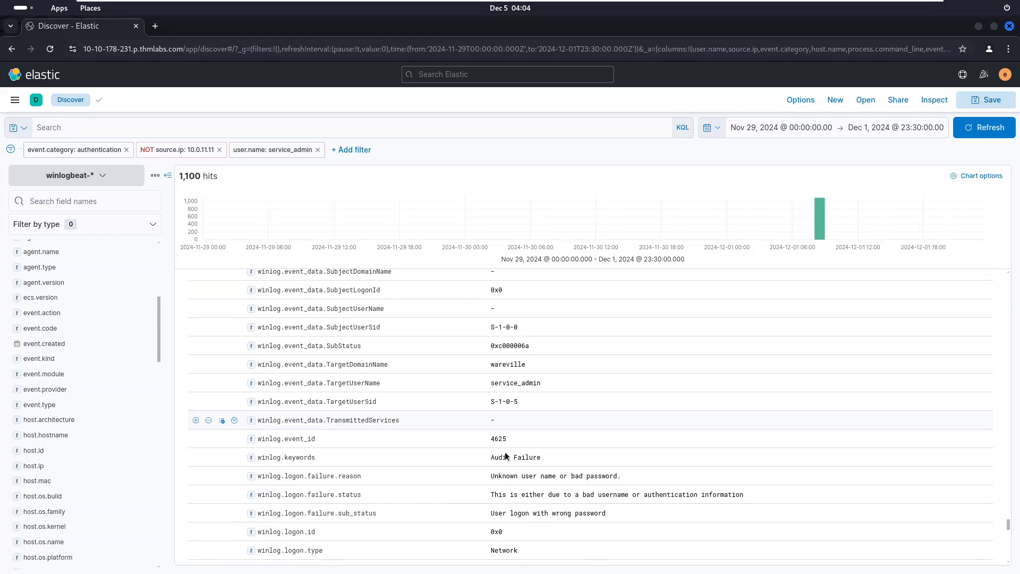
pyautogui.scroll(-4, 531, 478)
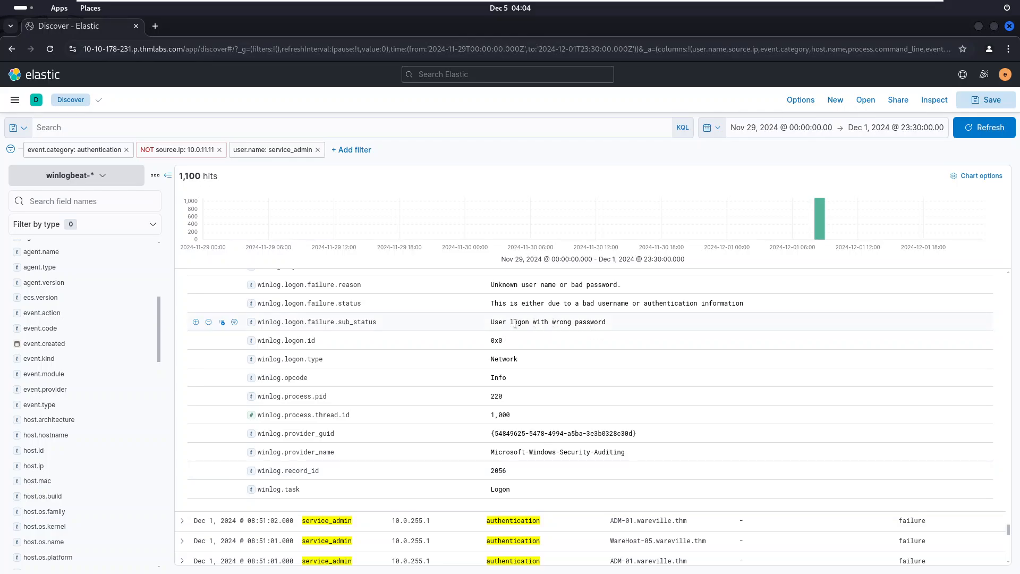
pyautogui.doubleClick(578, 322)
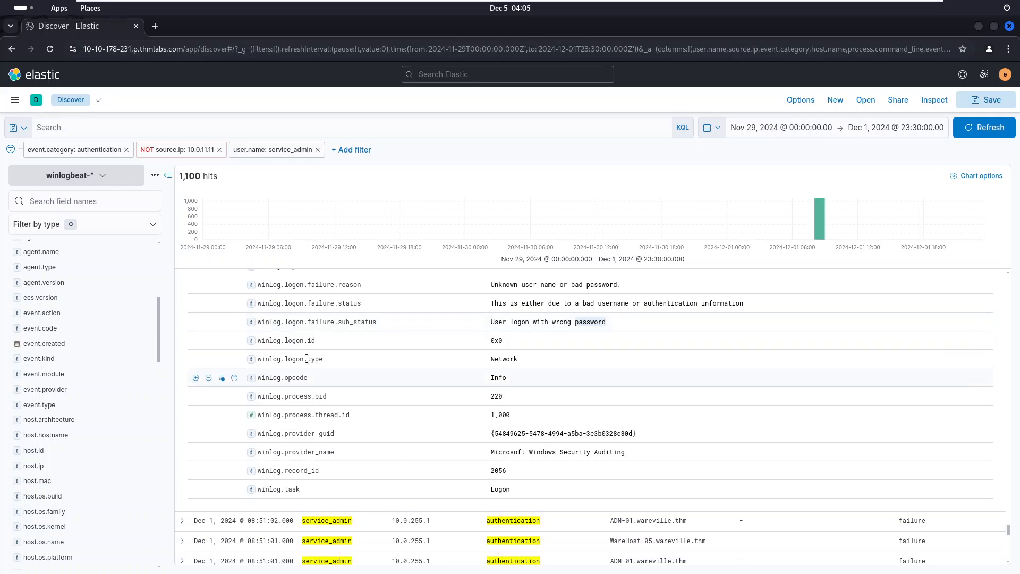
pyautogui.scroll(3, 309, 352)
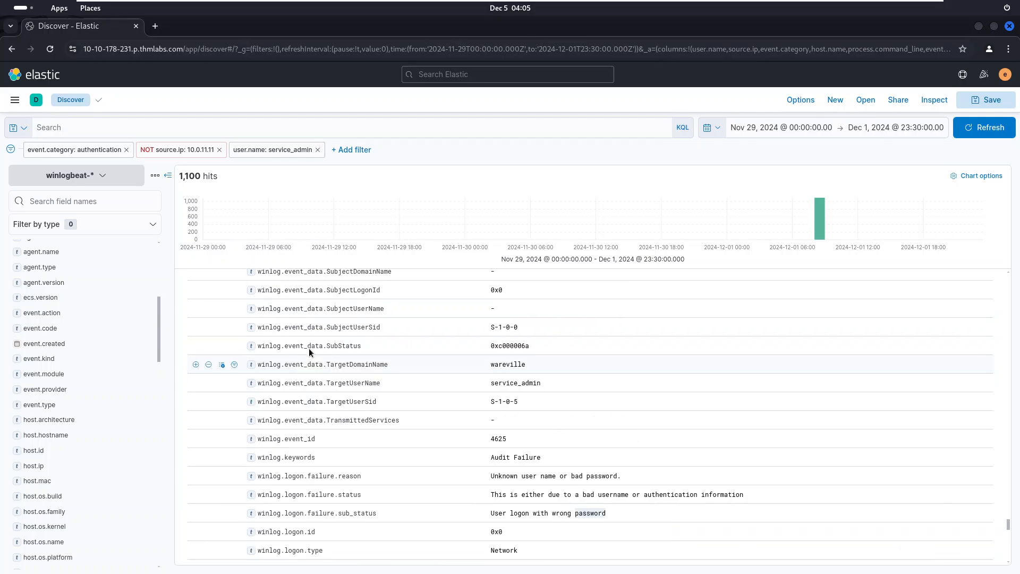
pyautogui.scroll(1, 292, 339)
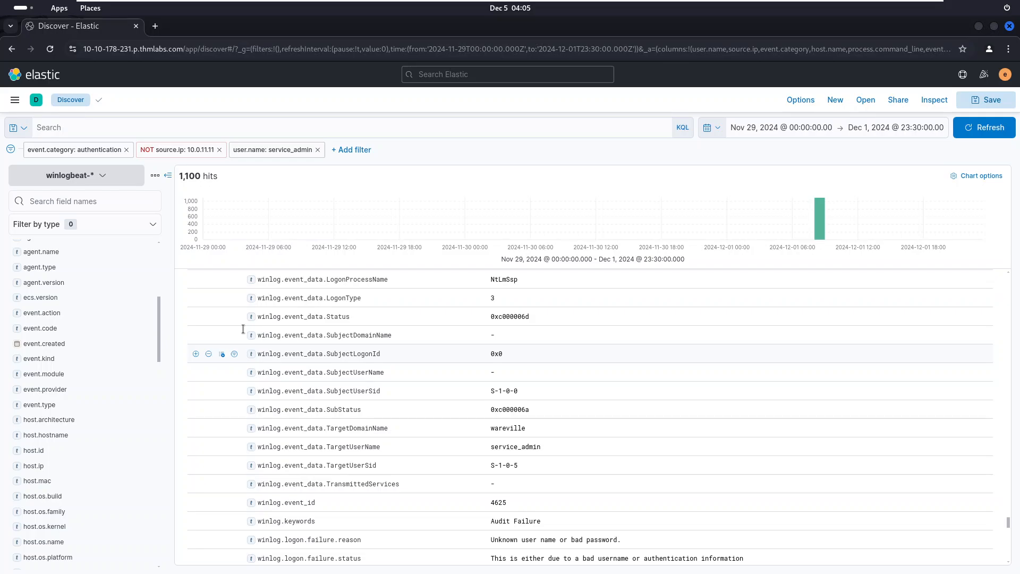
pyautogui.scroll(3, 243, 329)
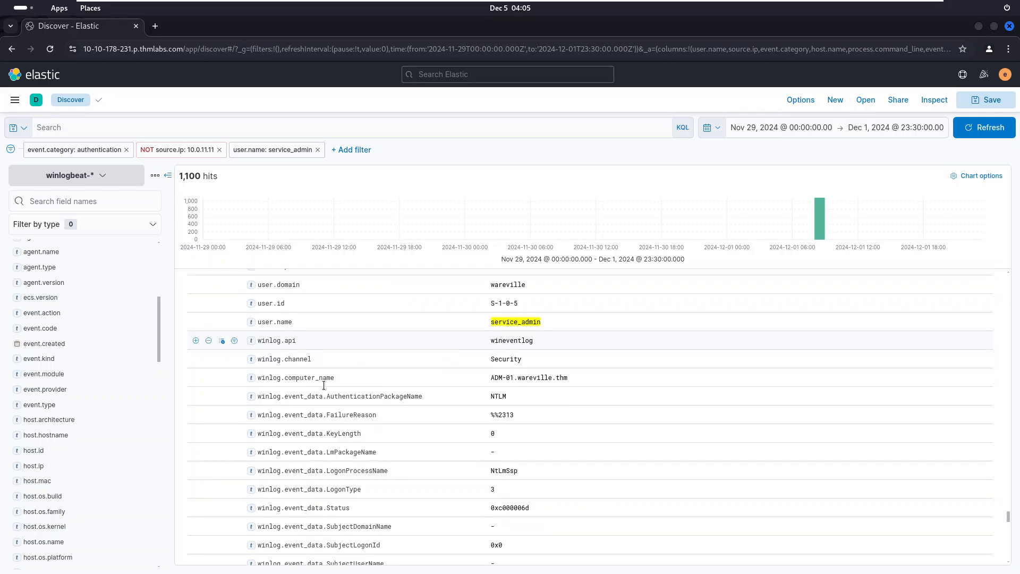
# Step: Switch to the TryHackMe room and read about removing the source IP filter and the suspected brute-force attack
pyautogui.click(893, 6)
pyautogui.scroll(-10, 516, 329)
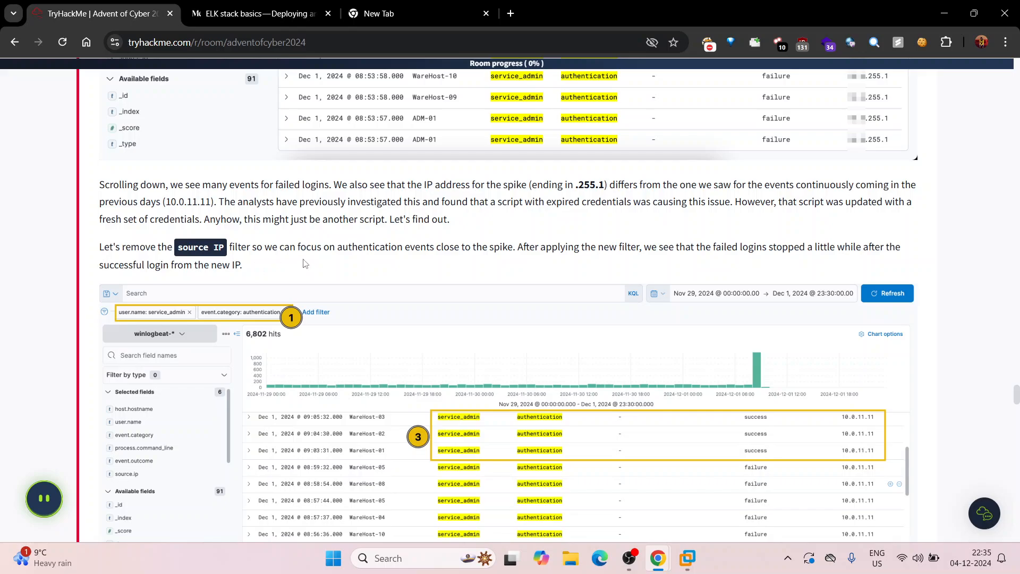
pyautogui.scroll(-1, 306, 263)
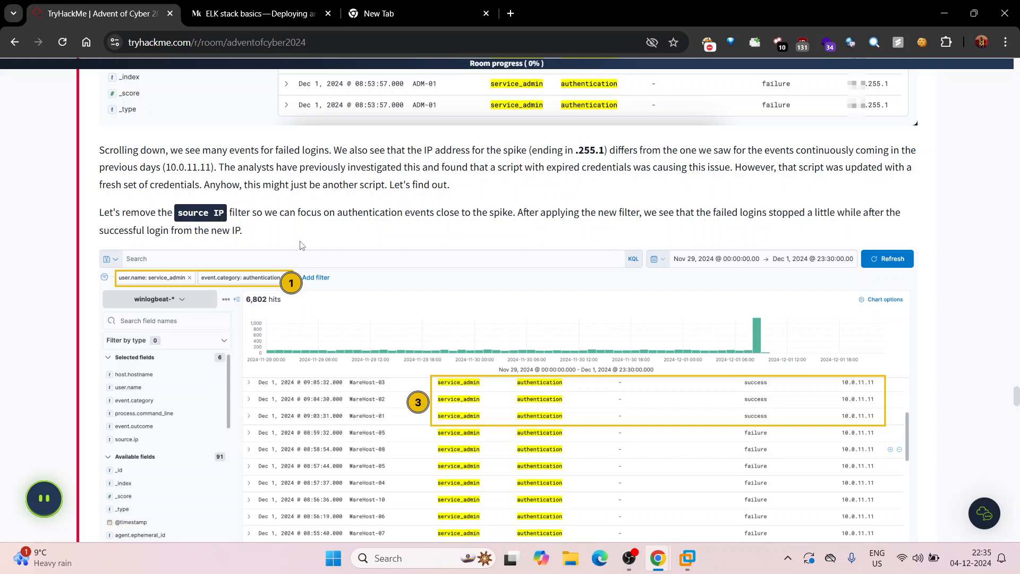
pyautogui.scroll(-4, 206, 248)
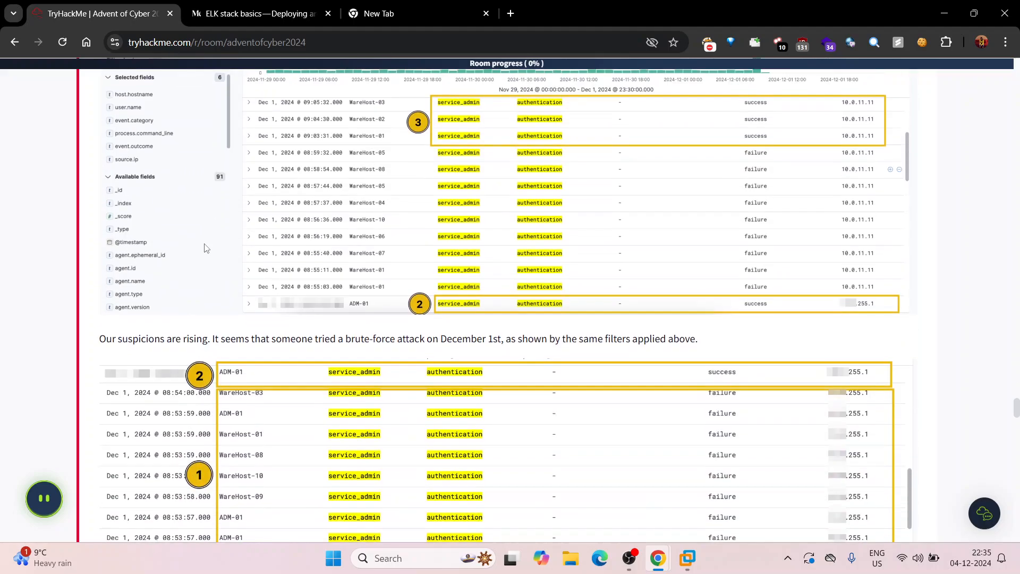
pyautogui.scroll(2, 206, 247)
pyautogui.scroll(3, 206, 247)
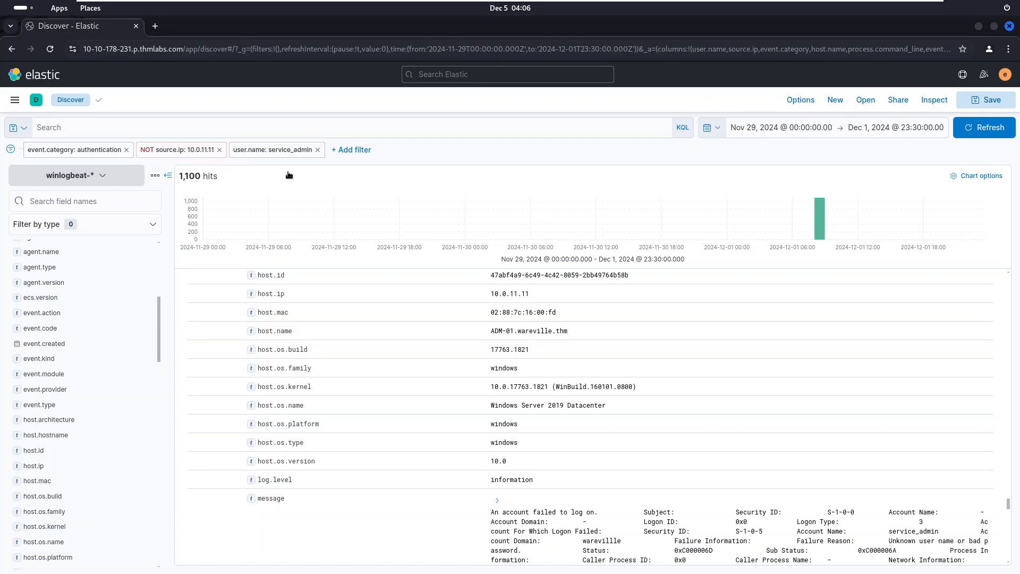
# Step: Remove the NOT source.ip 10.0.11.11 filter in Elastic Discover, refresh the results and return to the TryHackMe room's expected result
pyautogui.click(219, 151)
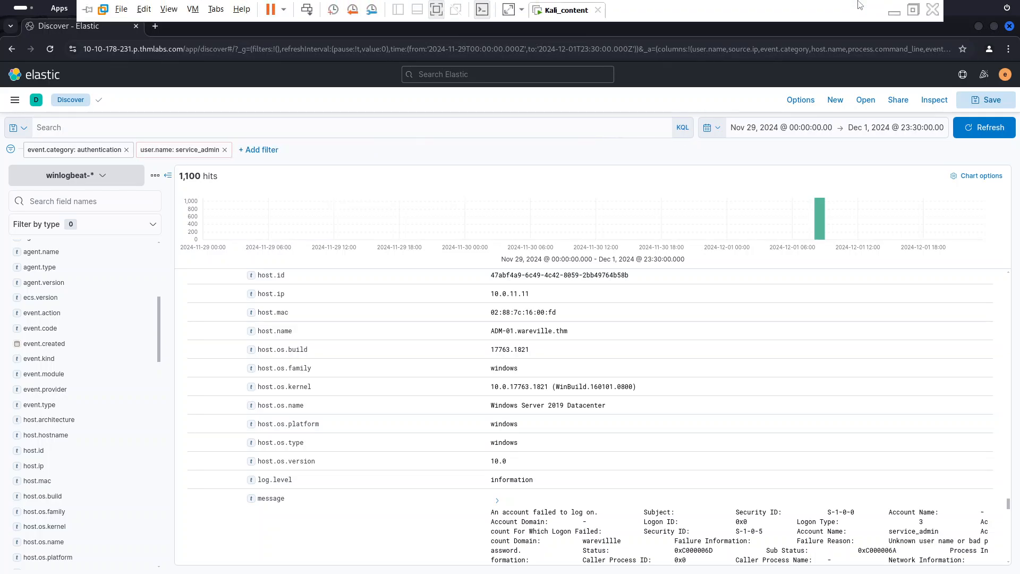
pyautogui.click(982, 131)
pyautogui.click(891, 8)
pyautogui.scroll(-5, 419, 372)
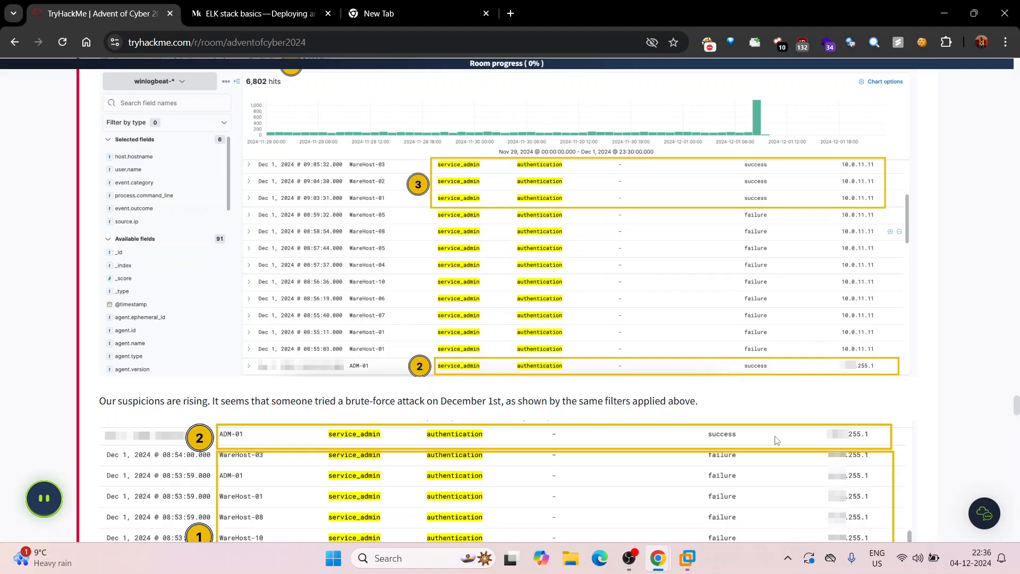
# Step: Switch to Elastic Discover and look through the service_admin authentication events without the source IP filter
pyautogui.click(688, 566)
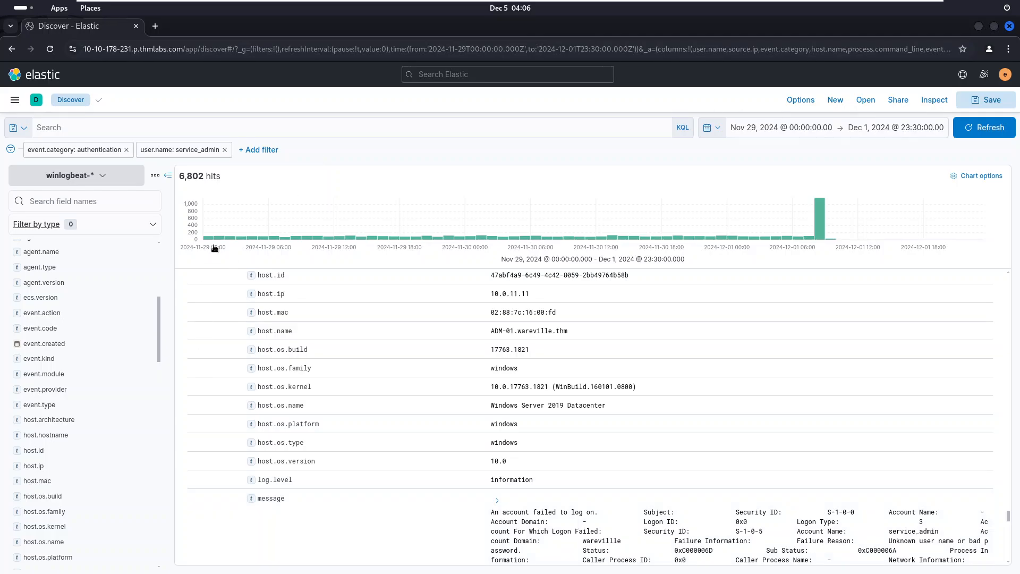
pyautogui.scroll(3, 306, 272)
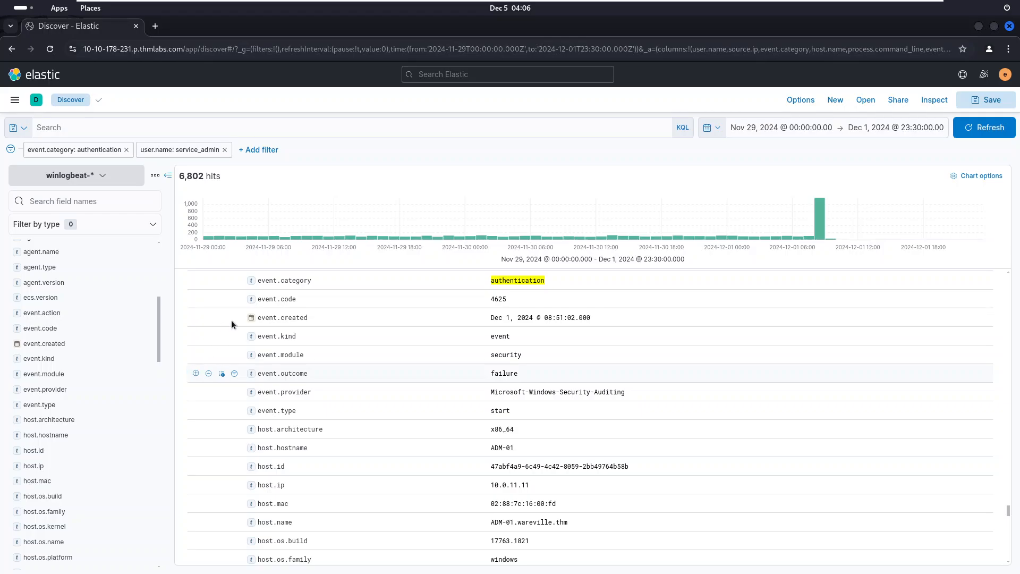
pyautogui.scroll(8, 235, 306)
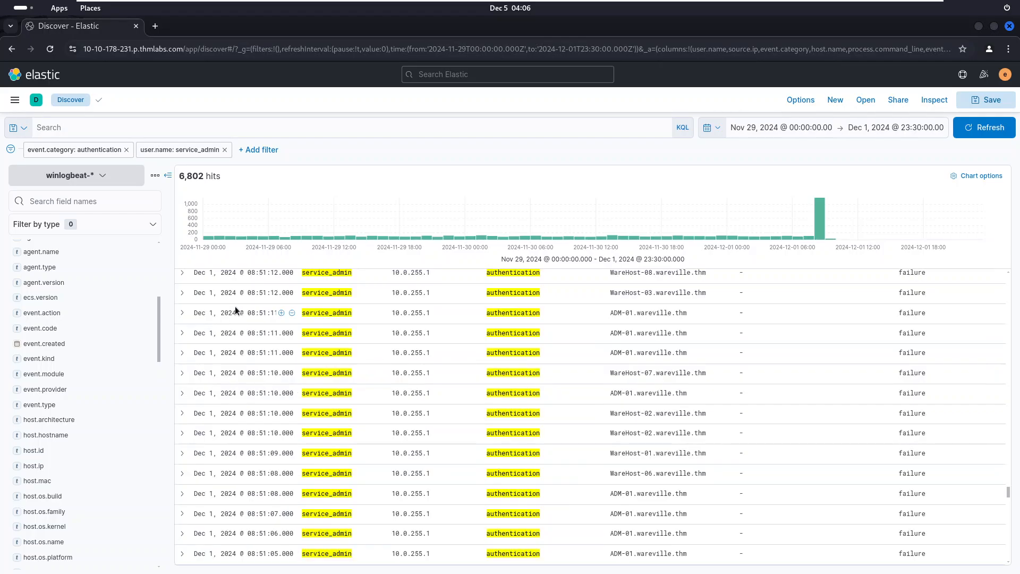
pyautogui.scroll(8, 412, 333)
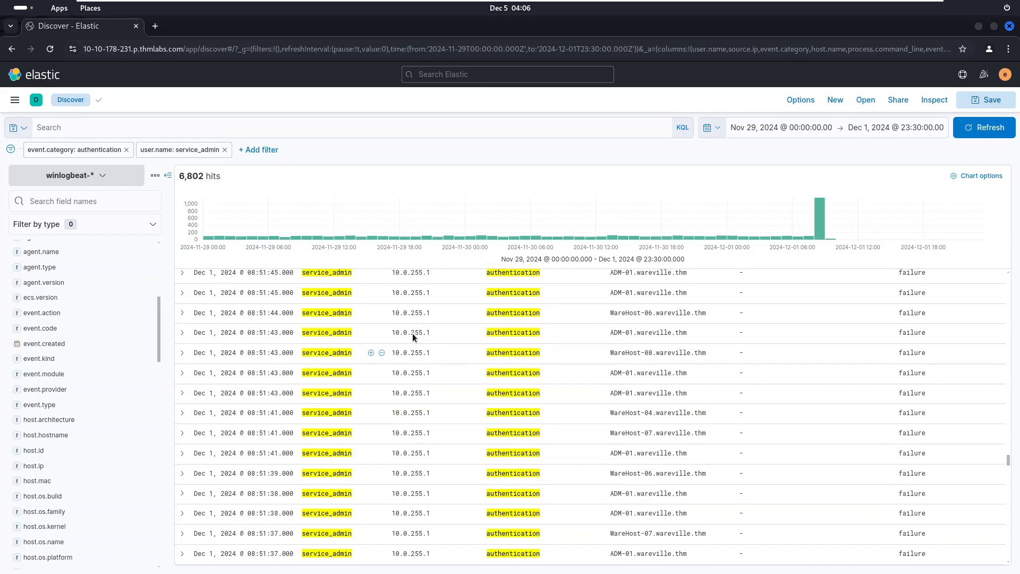
pyautogui.scroll(10, 412, 333)
# Step: Switch to the TryHackMe room and study the annotated success and failure logins and the December 1st brute-force explanation
pyautogui.moveTo(757, 5)
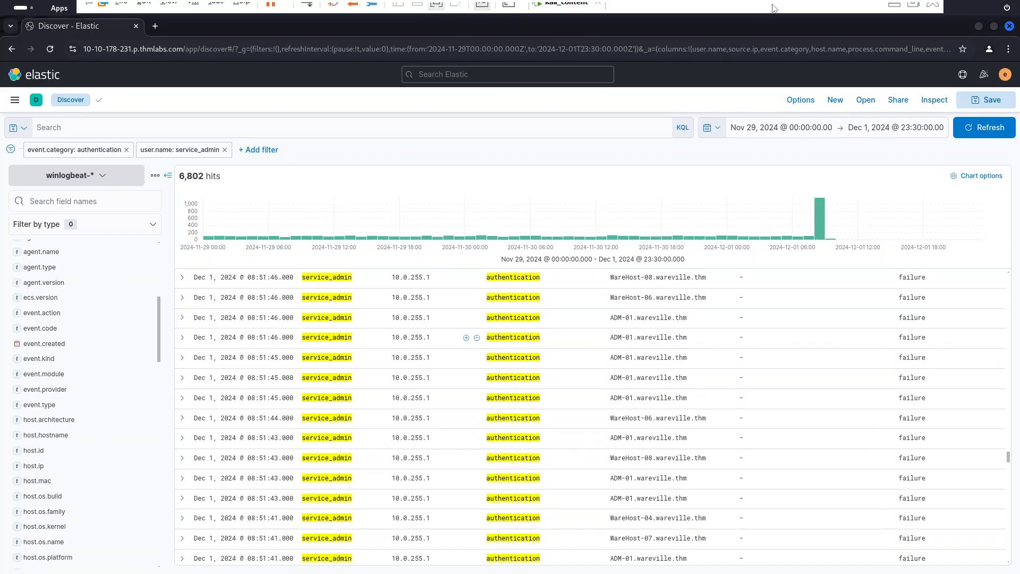
pyautogui.click(893, 11)
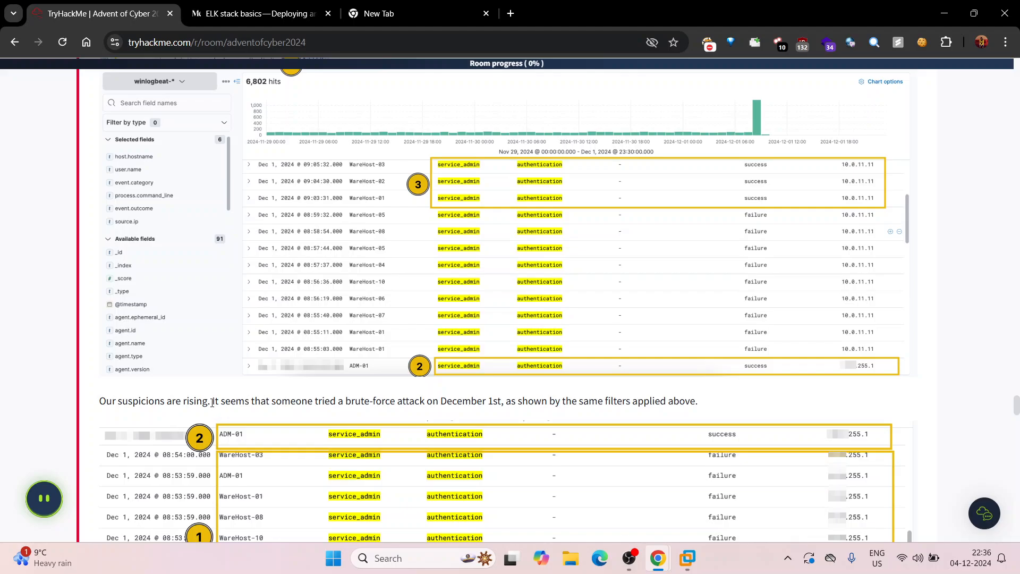
pyautogui.scroll(2, 381, 253)
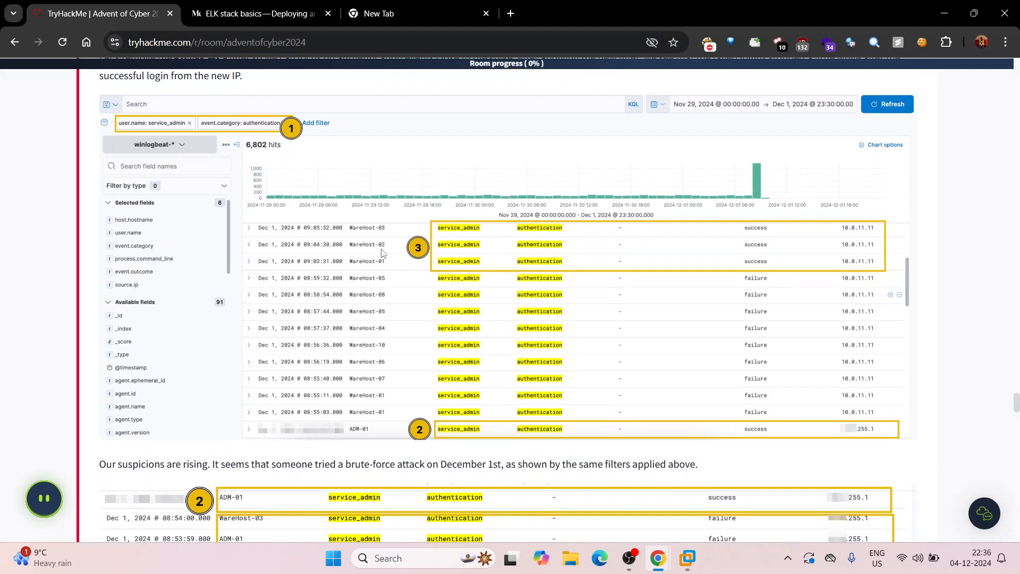
pyautogui.scroll(-1, 383, 254)
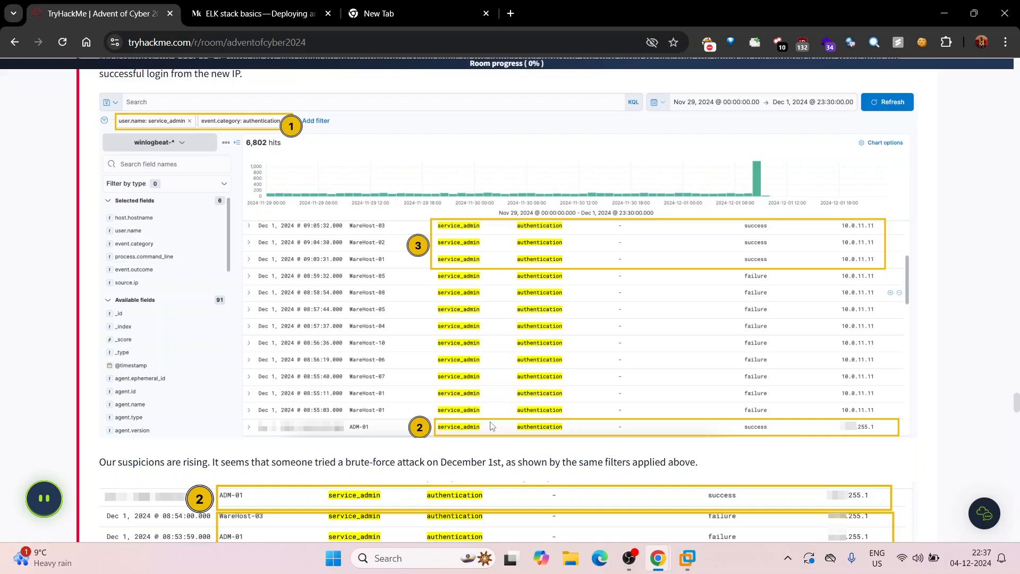
pyautogui.scroll(1, 477, 338)
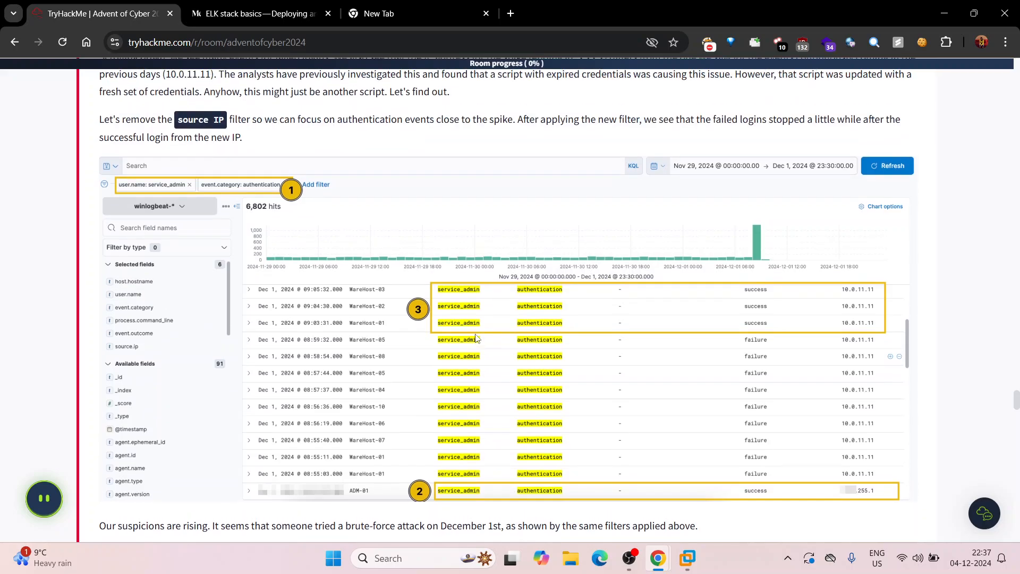
pyautogui.scroll(-3, 477, 338)
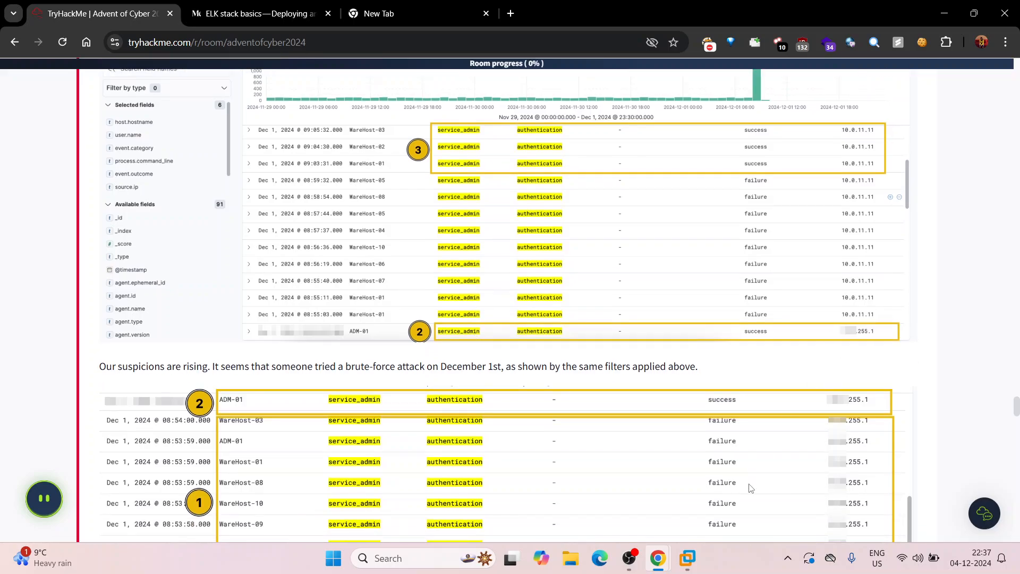
# Step: Switch to Elastic Discover and filter the service_admin authentication events to event.outcome: success
pyautogui.click(689, 559)
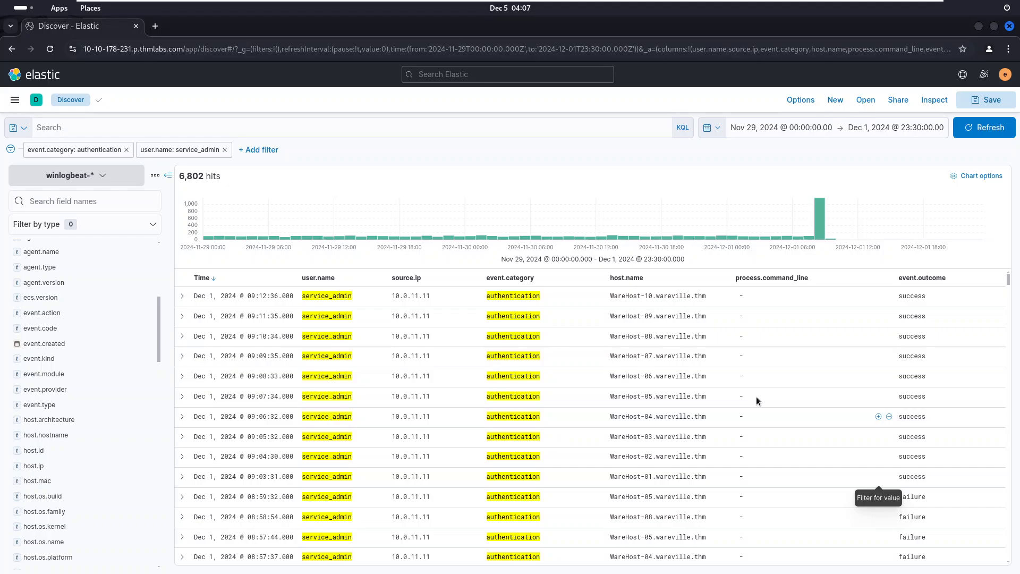
pyautogui.scroll(-3, 689, 397)
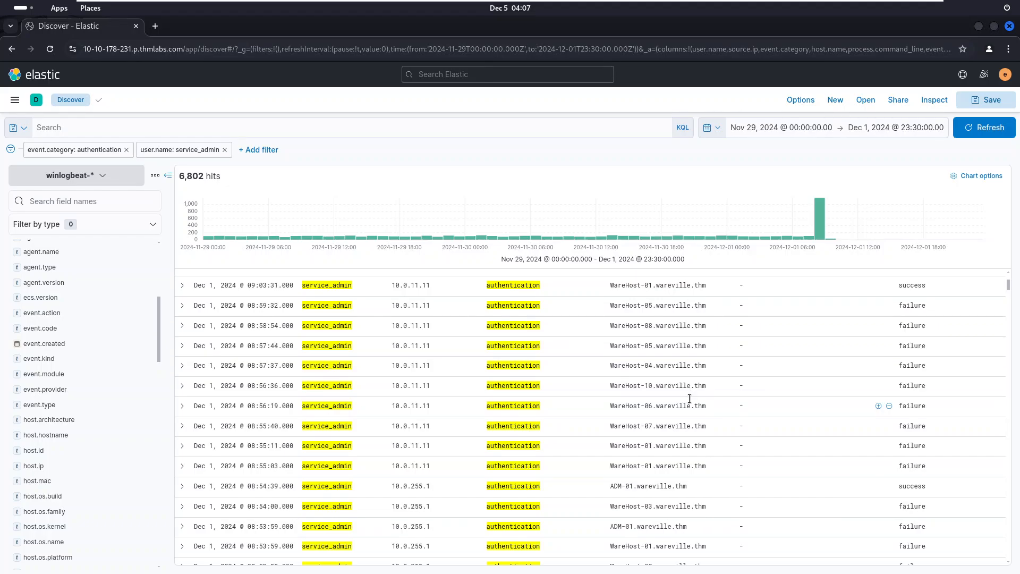
pyautogui.scroll(-2, 689, 398)
pyautogui.scroll(5, 690, 397)
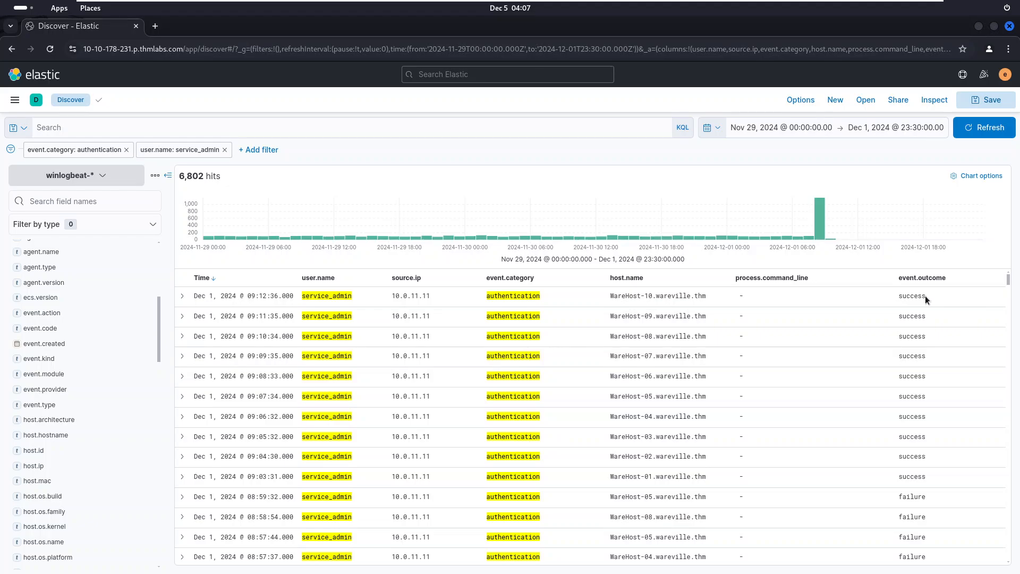
pyautogui.moveTo(920, 297)
pyautogui.click(989, 296)
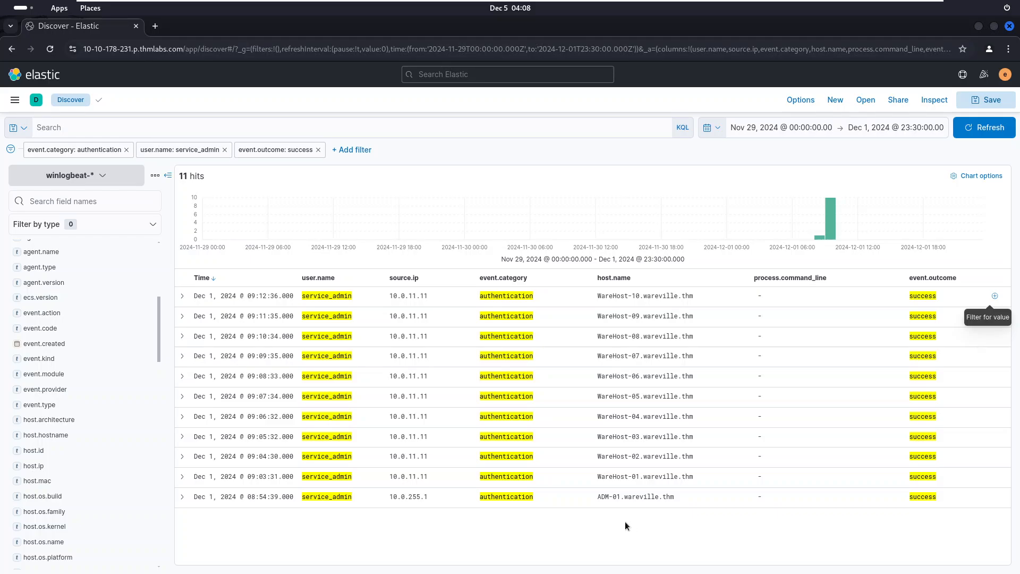
# Step: Examine the source IP of the successful service_admin login on ADM-01
pyautogui.doubleClick(400, 497)
pyautogui.click(412, 498)
pyautogui.moveTo(879, 3)
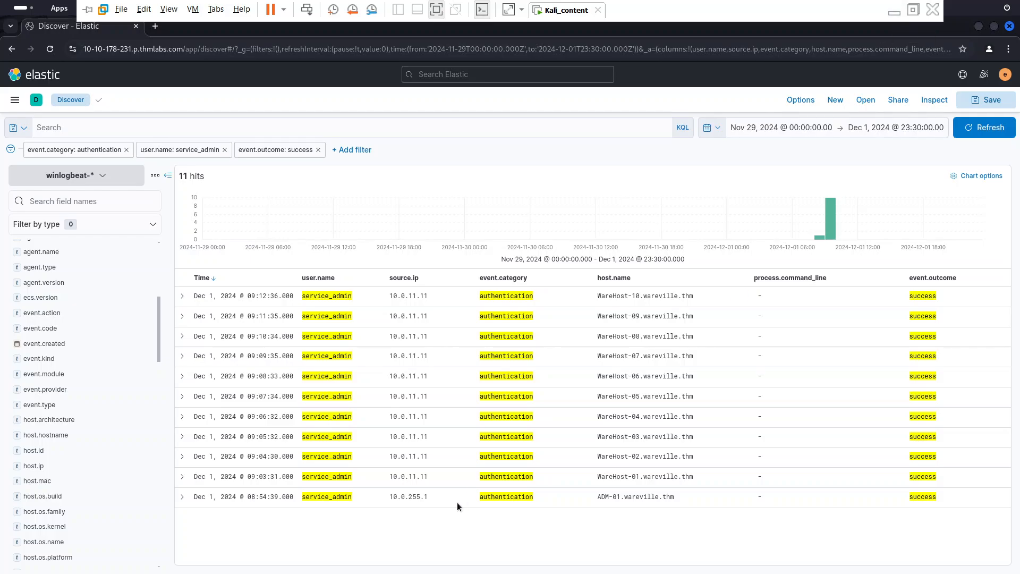
pyautogui.doubleClick(404, 498)
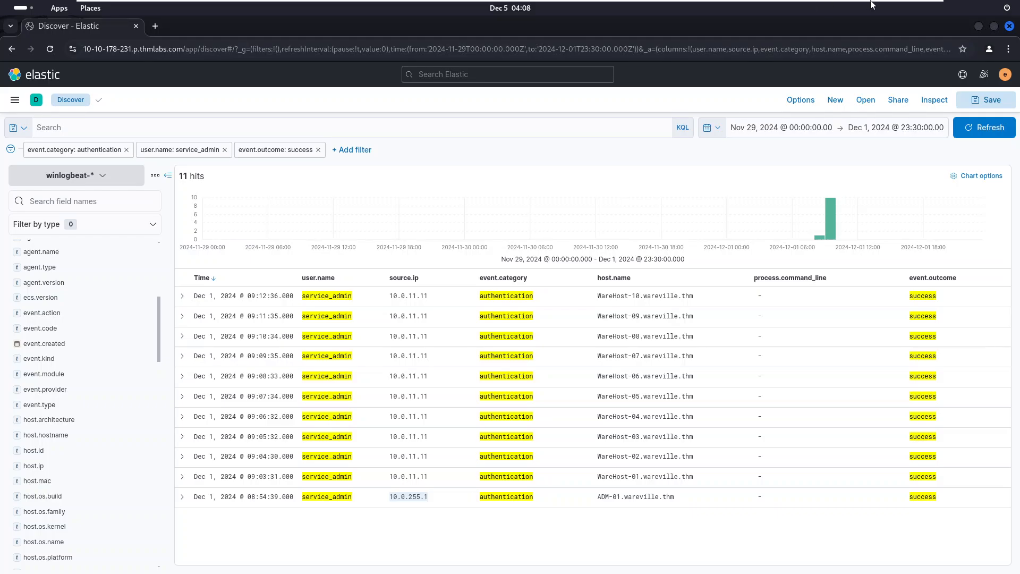
# Step: Return to the TryHackMe room and read the brute-force conclusion and the Christmas in Danger section on filtering by event.category: process
pyautogui.click(893, 11)
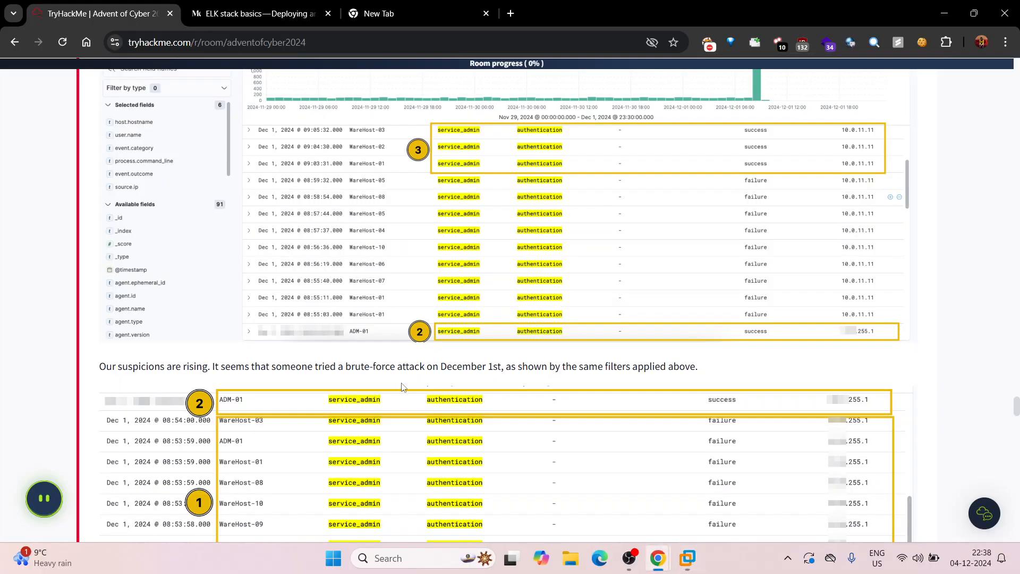
pyautogui.scroll(-4, 402, 387)
pyautogui.scroll(-3, 402, 386)
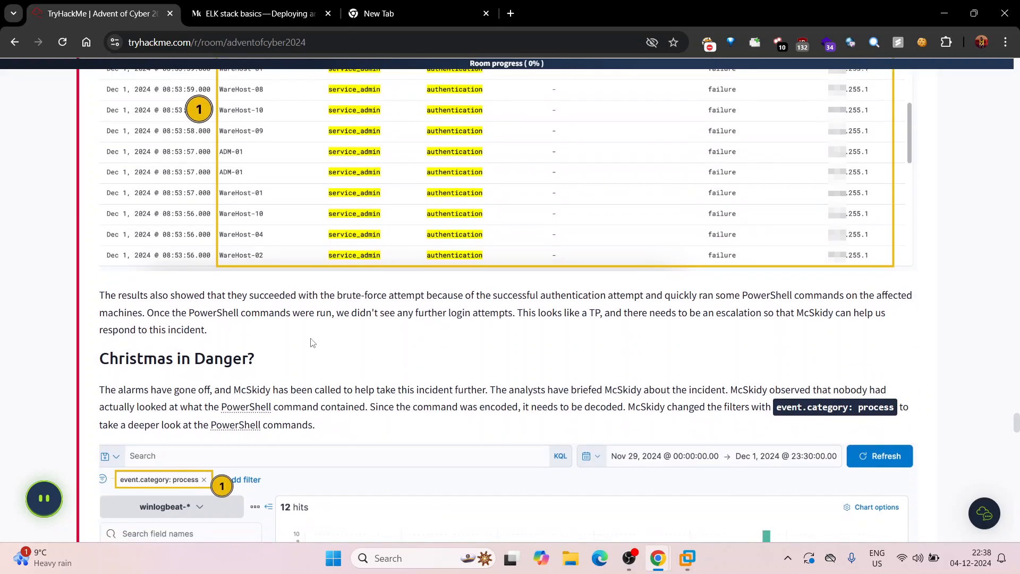
pyautogui.scroll(-1, 312, 343)
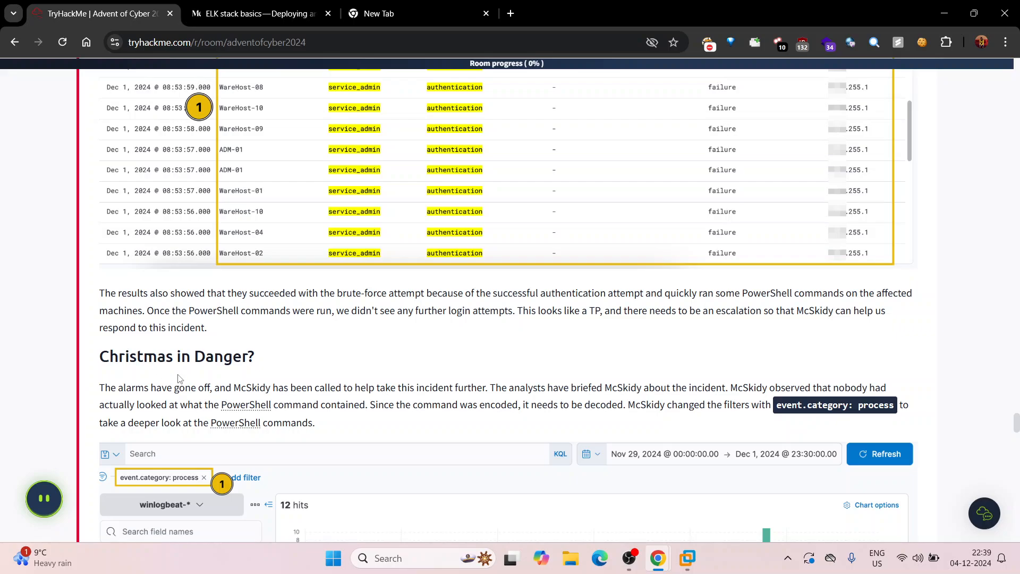
pyautogui.scroll(-3, 138, 335)
pyautogui.scroll(1, 155, 311)
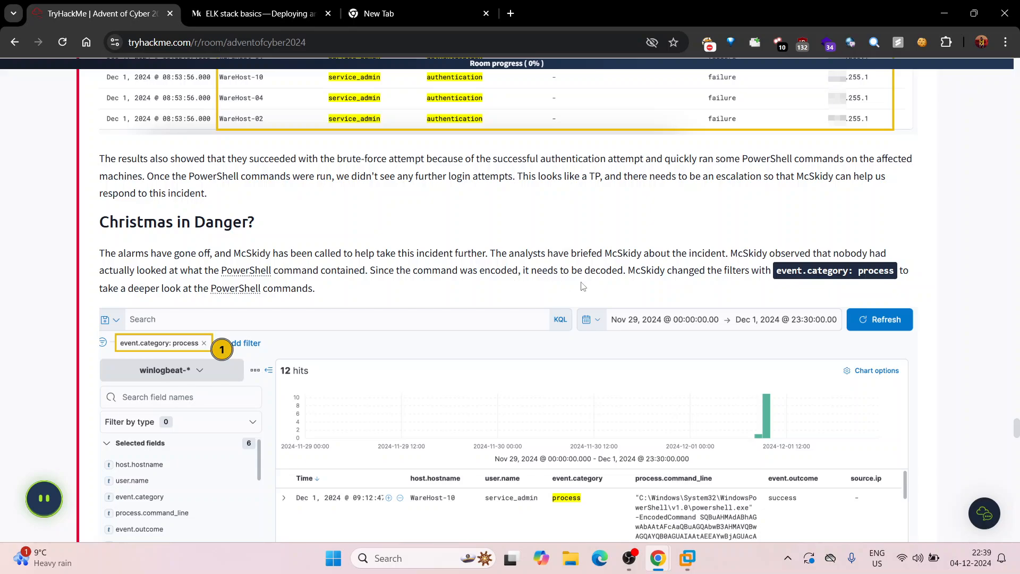
pyautogui.scroll(-1, 541, 289)
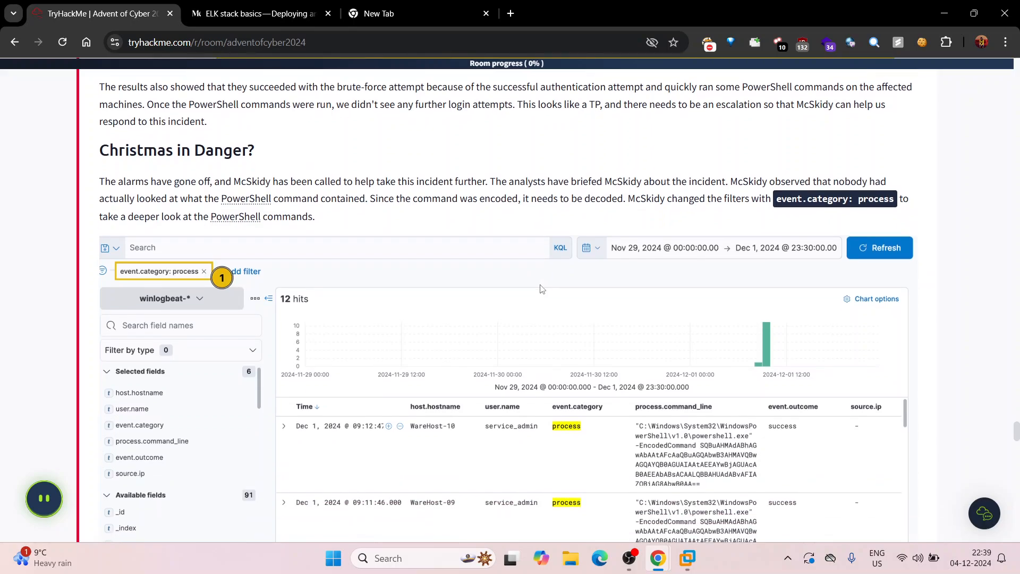
# Step: Read the CyberChef decoding walkthrough with From Base64 and Decode text, and the Villain or Hero section
pyautogui.scroll(-6, 541, 289)
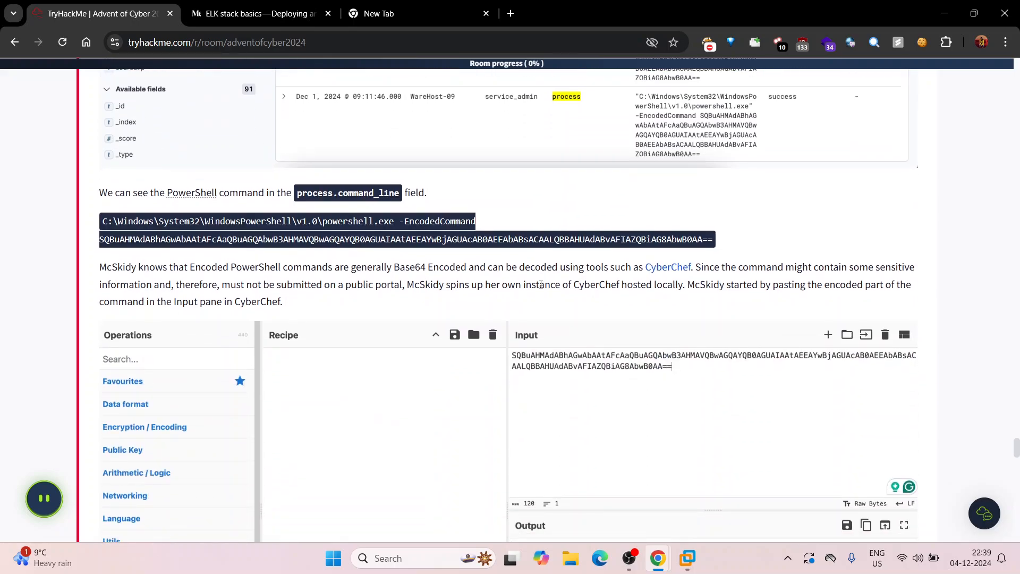
pyautogui.scroll(-8, 542, 286)
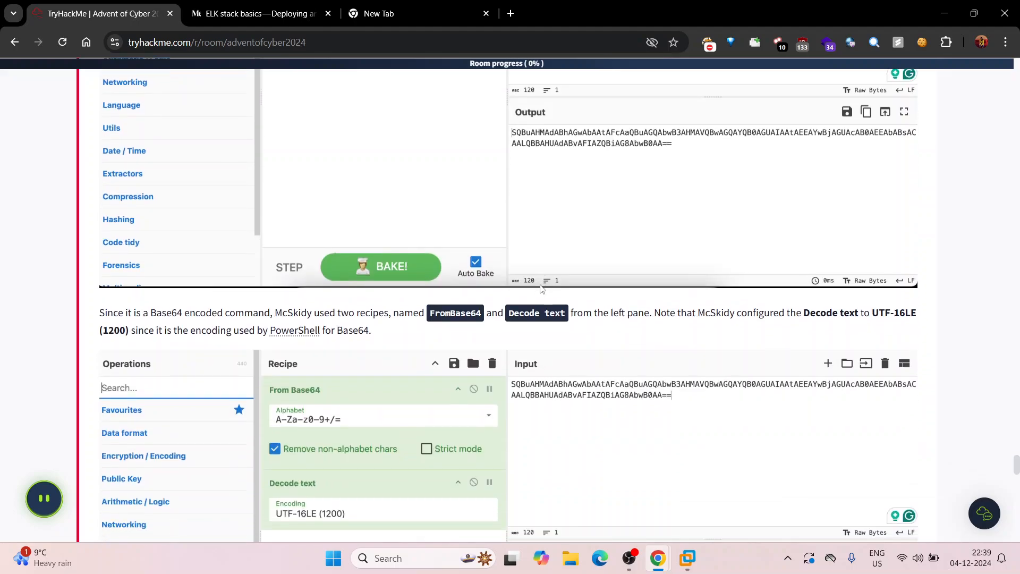
pyautogui.scroll(-5, 542, 288)
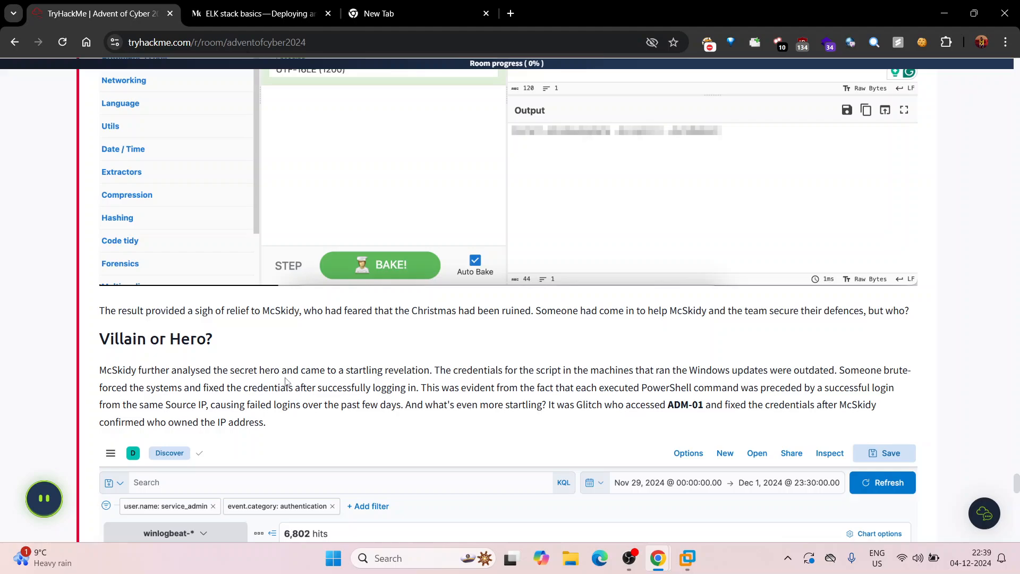
pyautogui.scroll(-1, 386, 381)
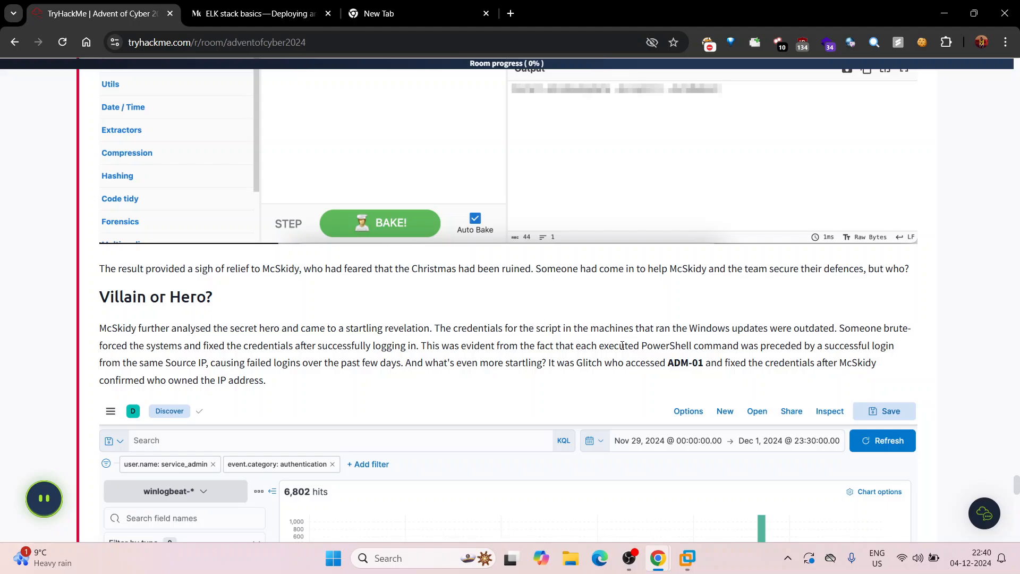
pyautogui.scroll(-1, 710, 340)
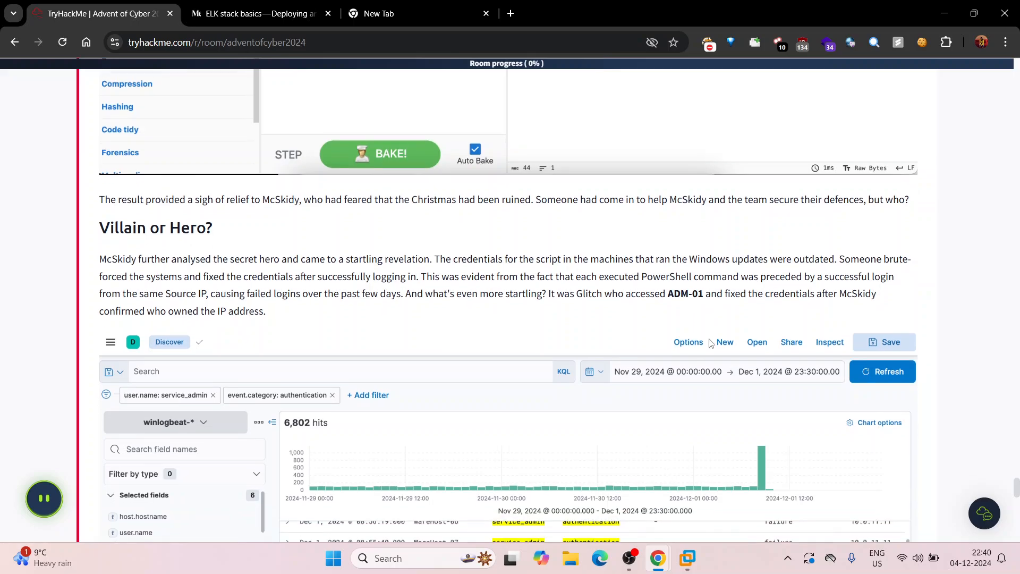
pyautogui.scroll(-1, 466, 318)
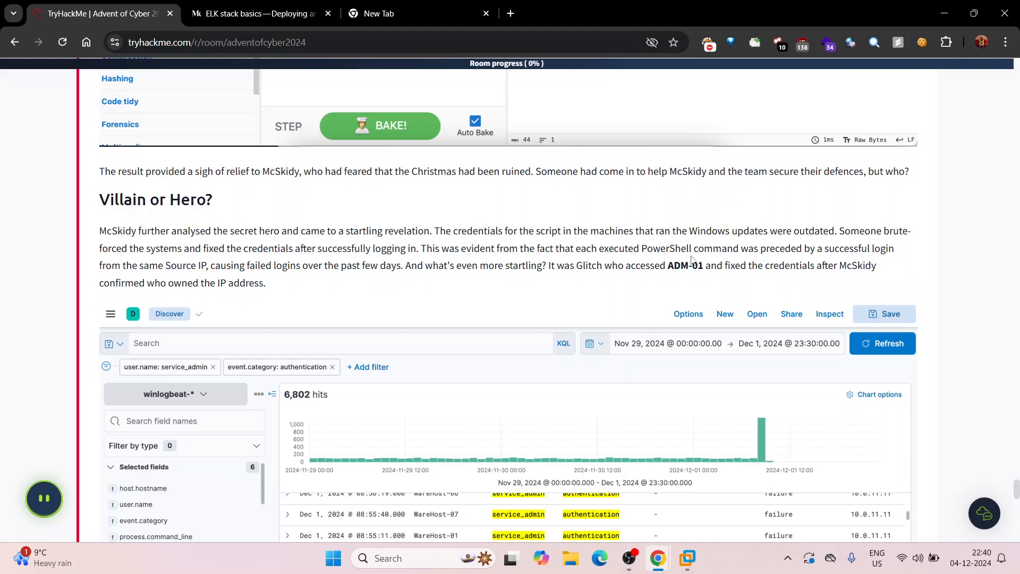
# Step: Recheck the source IP of the ADM-01 login in Elastic Discover and return to the TryHackMe room
pyautogui.click(685, 566)
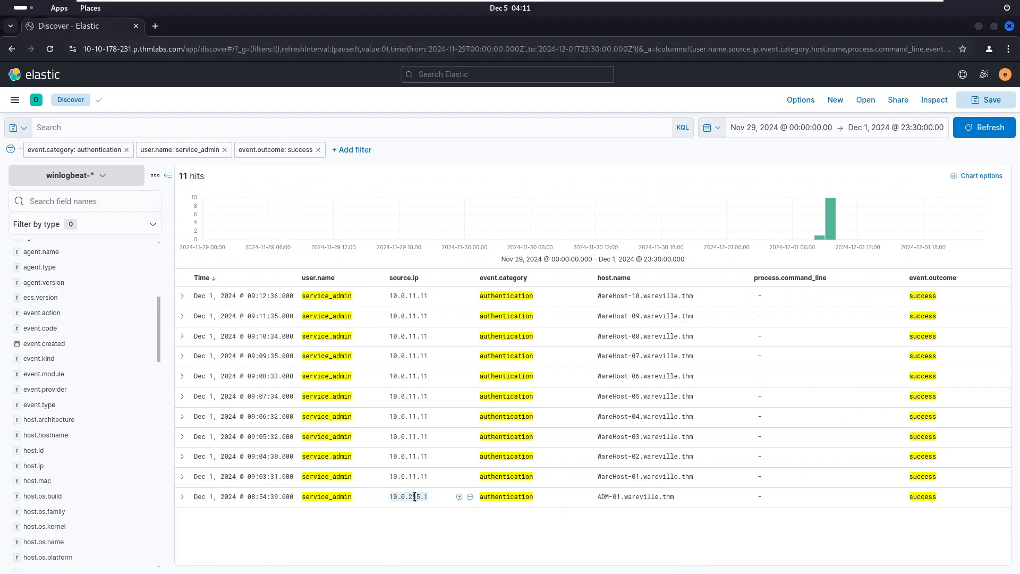
pyautogui.moveTo(921, 1)
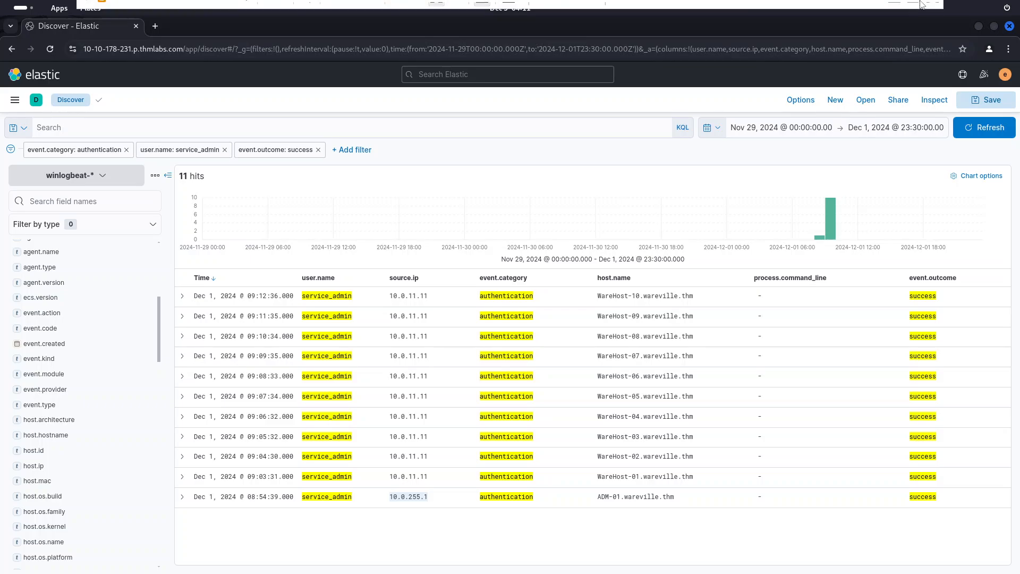
pyautogui.click(894, 11)
# Step: Read the room's closing explanation about Glitch and review the questions to answer
pyautogui.scroll(-3, 498, 300)
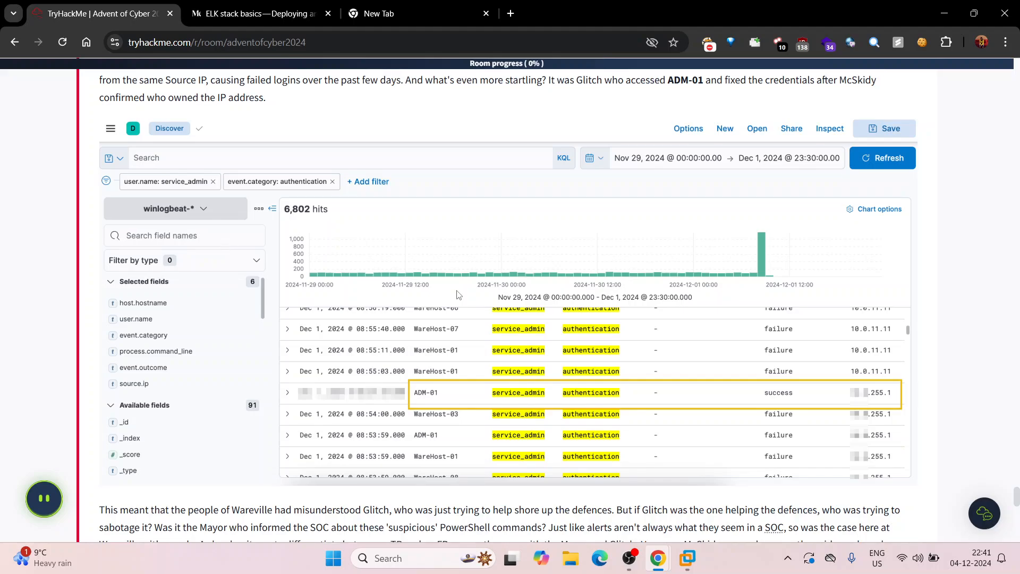
pyautogui.scroll(-4, 223, 246)
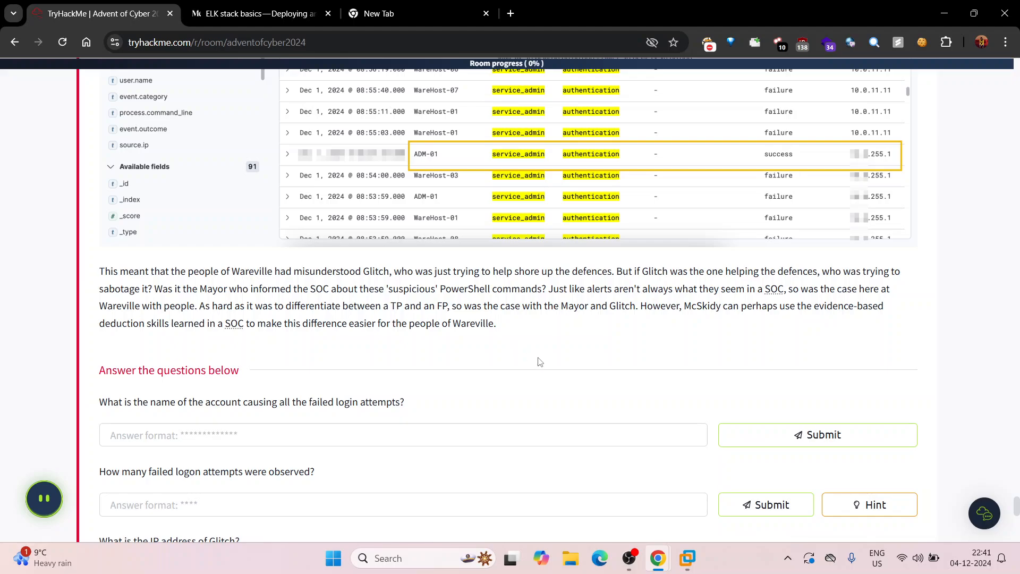
pyautogui.scroll(-2, 386, 361)
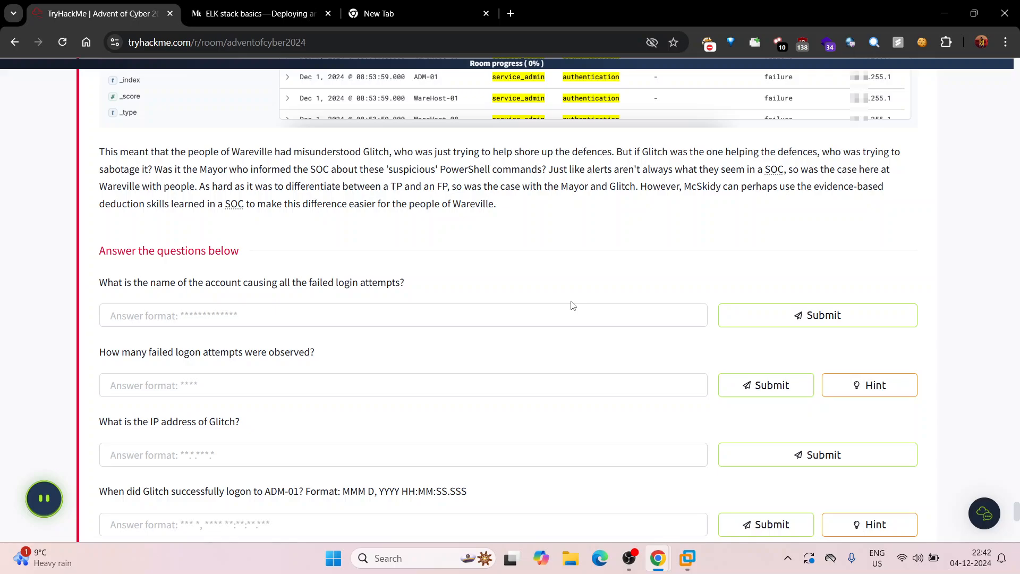
# Step: Copy the service_admin user name from Elastic Discover and submit it in TryHackMe as the account causing the failed logins
pyautogui.click(688, 557)
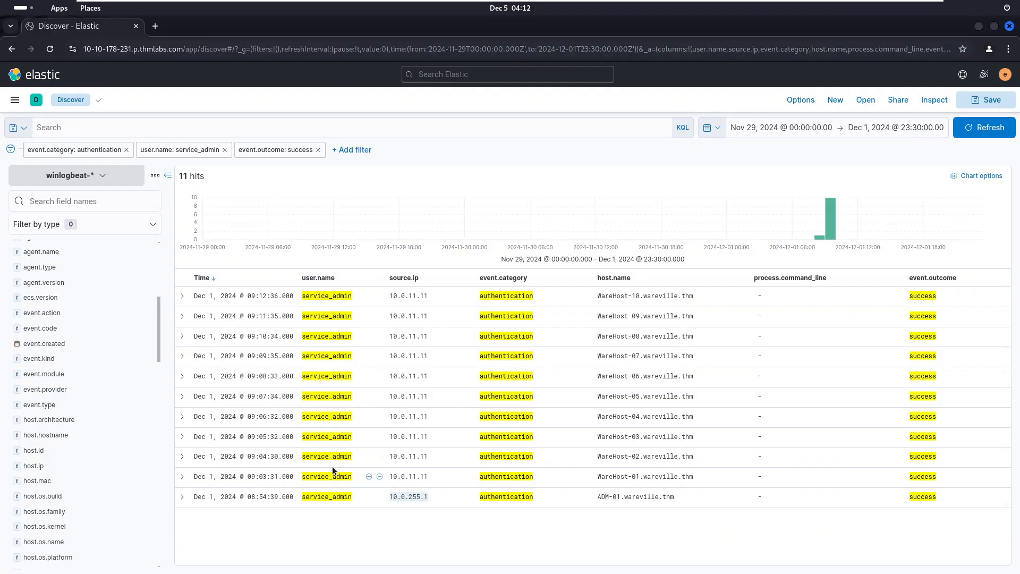
pyautogui.doubleClick(326, 457)
pyautogui.hotkey('ctrl', 'c')
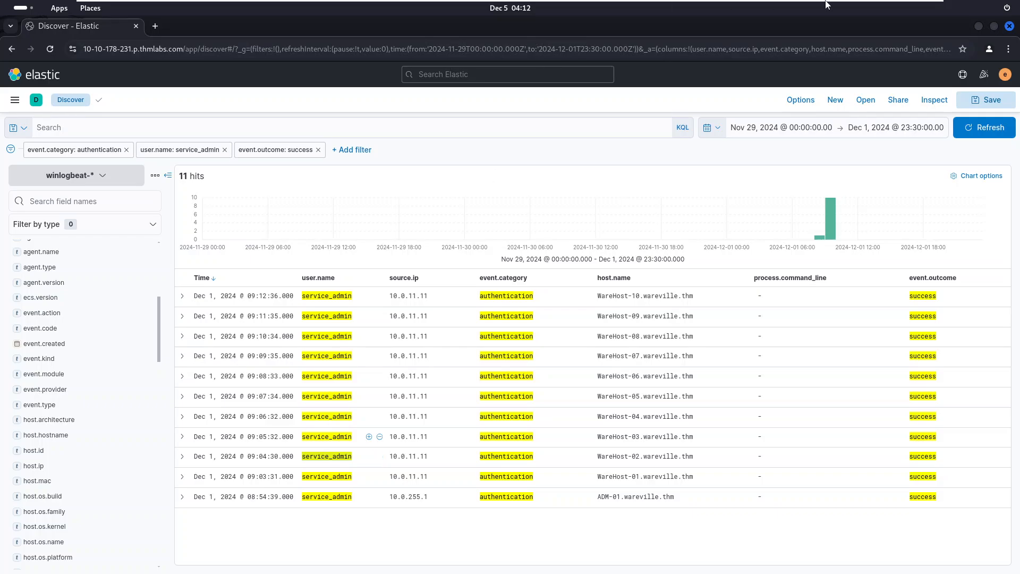
pyautogui.click(895, 5)
pyautogui.click(416, 318)
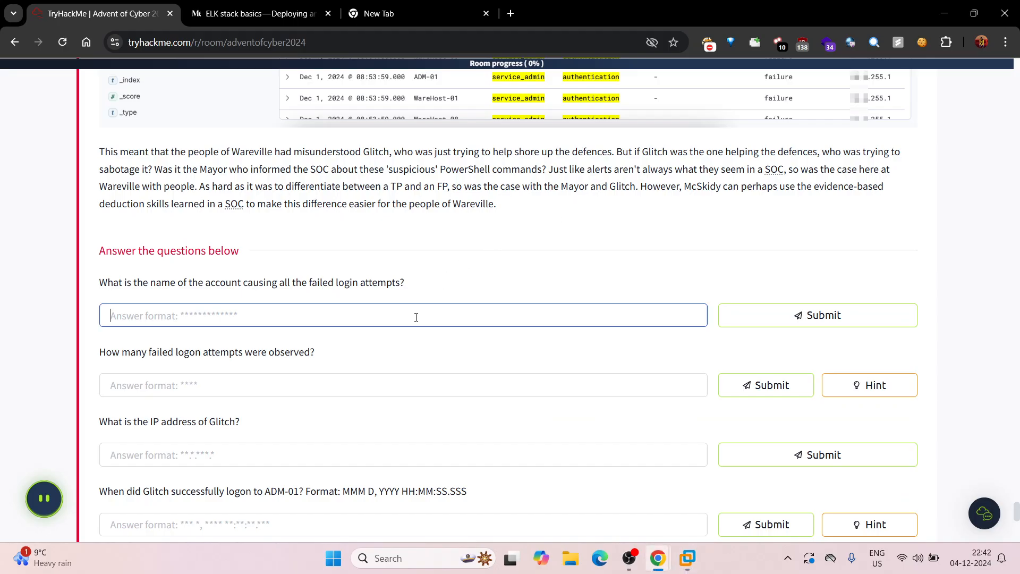
pyautogui.hotkey('ctrl', 'v')
pyautogui.click(773, 323)
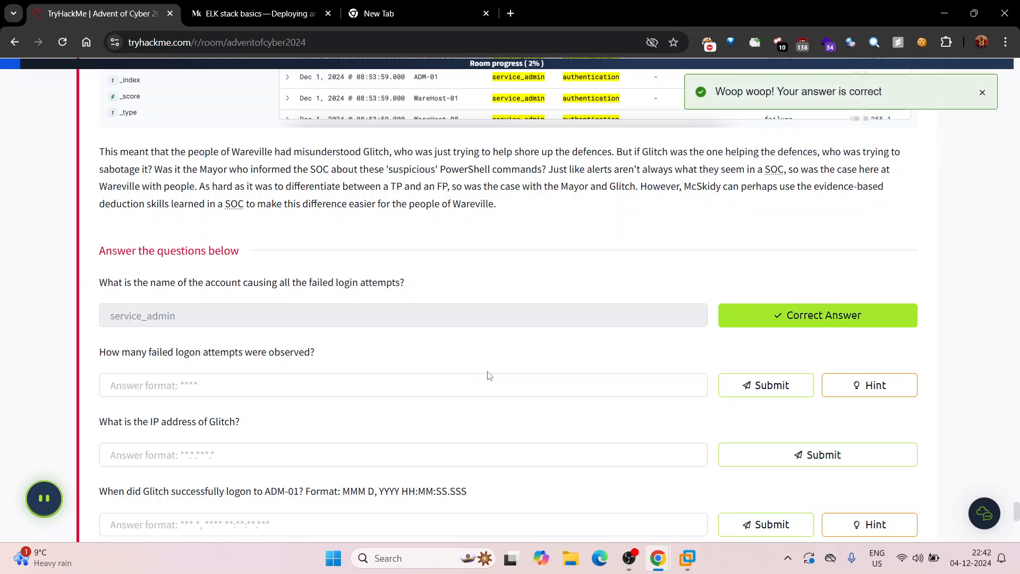
# Step: Replace the event.outcome: success filter with event.outcome: failure in Elastic Discover and return to the TryHackMe questions
pyautogui.click(688, 558)
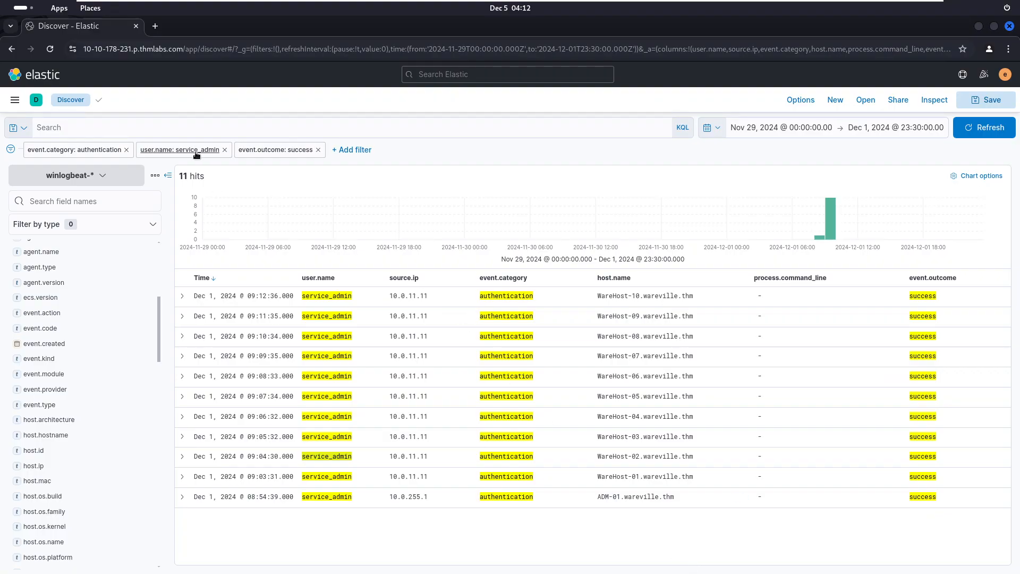
pyautogui.click(320, 151)
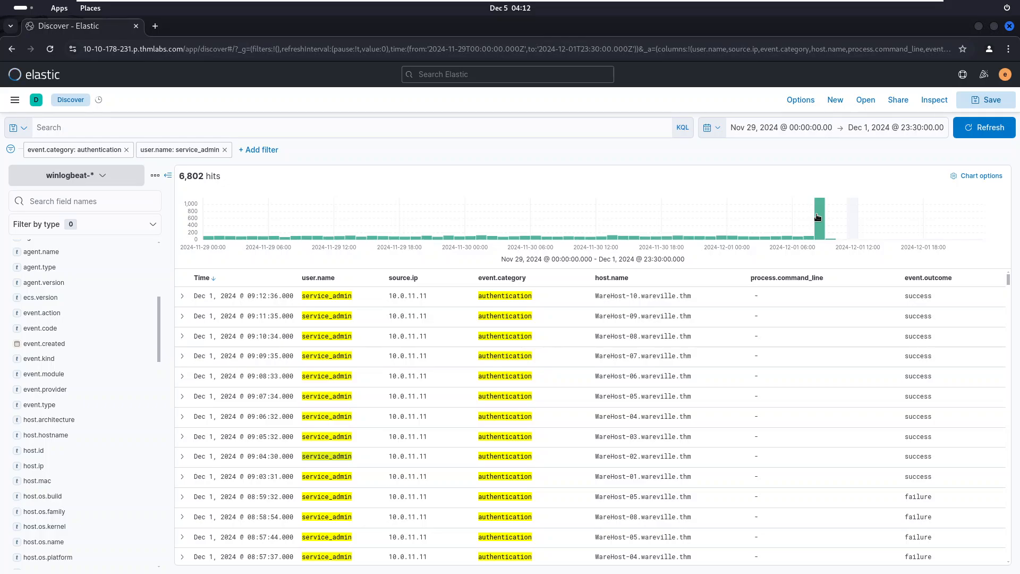
pyautogui.moveTo(822, 219)
pyautogui.moveTo(900, 4)
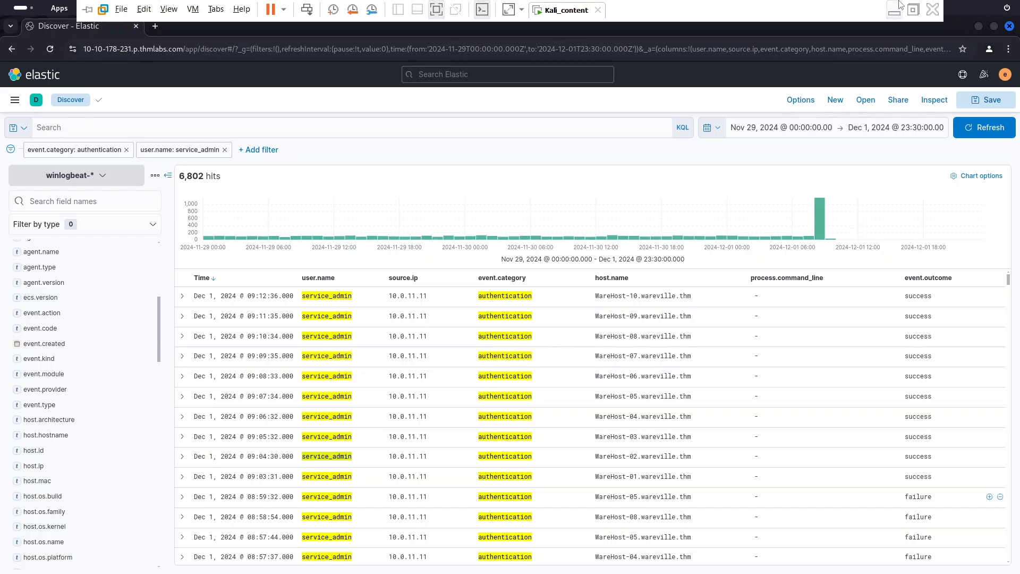
pyautogui.click(989, 497)
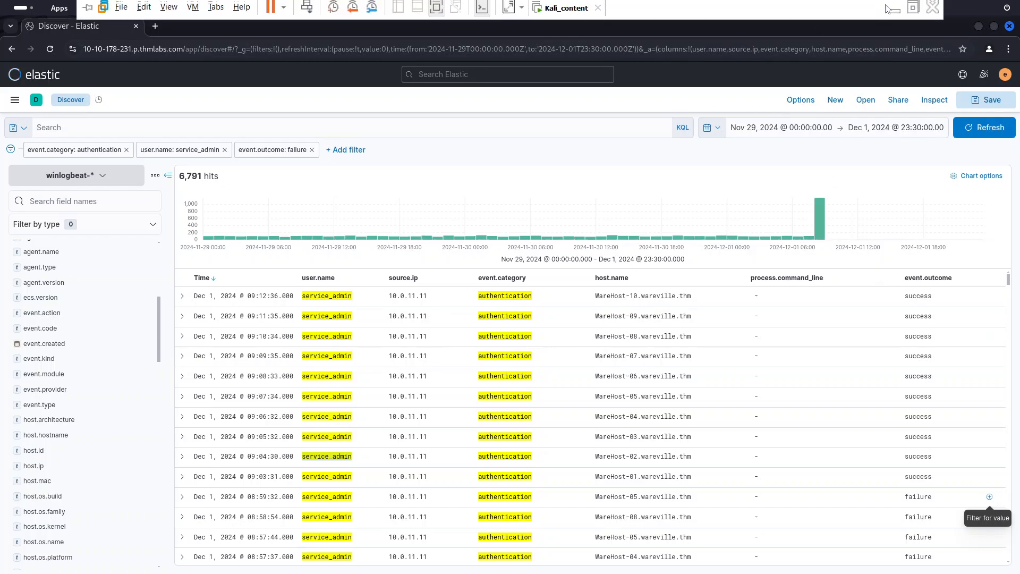
pyautogui.click(894, 9)
pyautogui.scroll(-2, 541, 371)
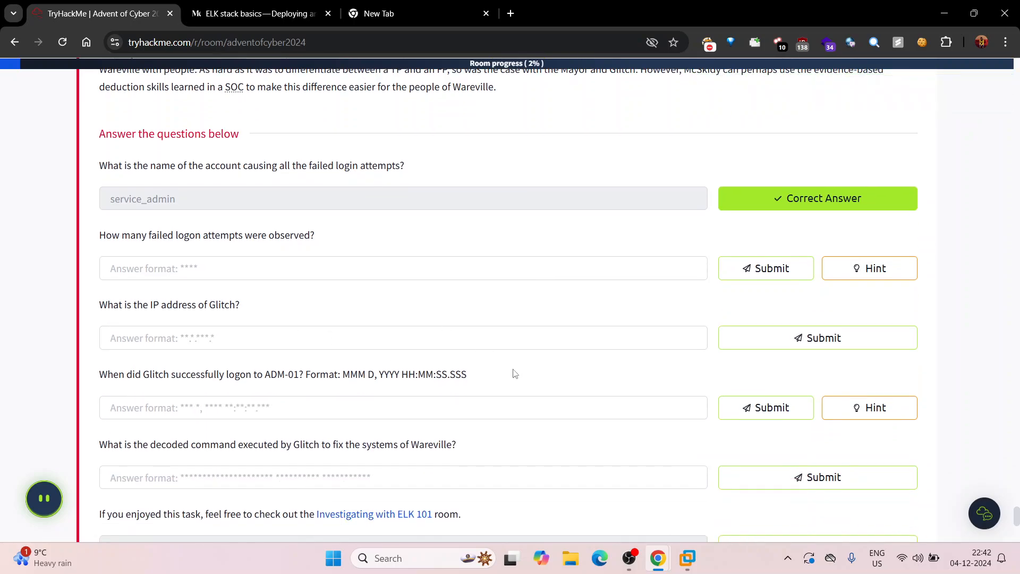
# Step: Copy the source IP 10.0.255.1 from the failed logins in Elastic Discover and submit it in TryHackMe as Glitch's IP address
pyautogui.click(688, 558)
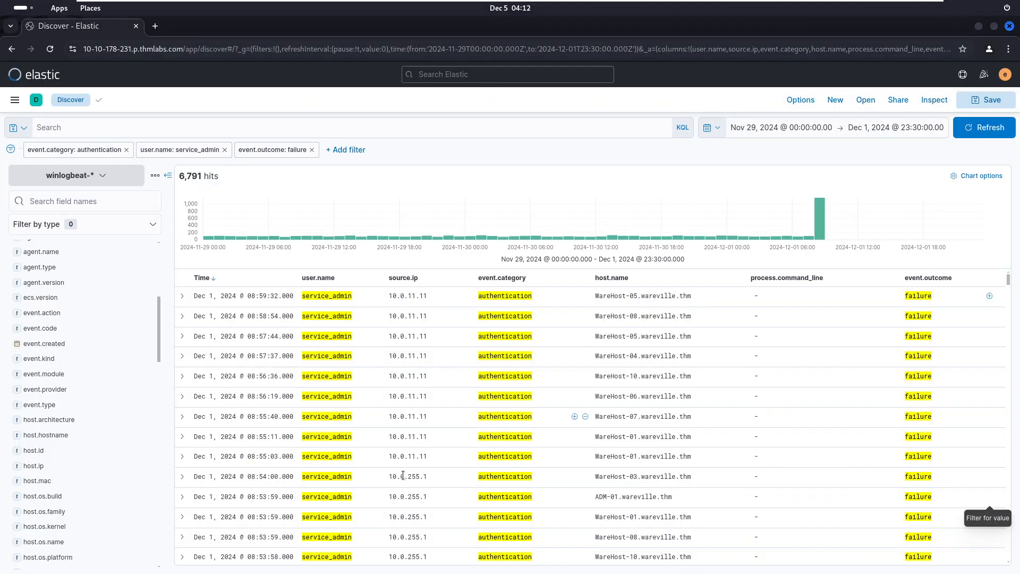
pyautogui.scroll(-3, 403, 476)
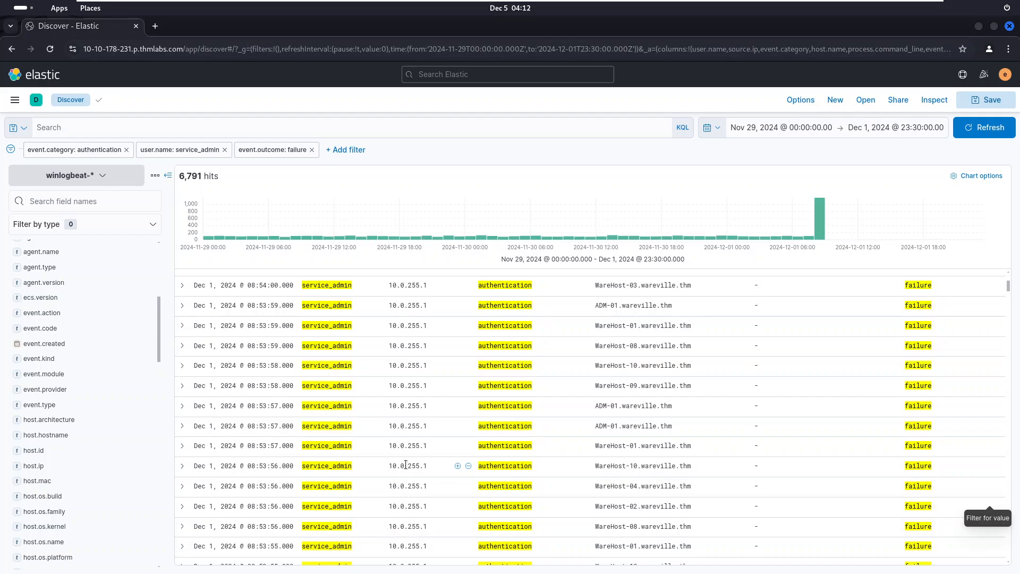
pyautogui.doubleClick(405, 465)
pyautogui.hotkey('ctrl', 'c')
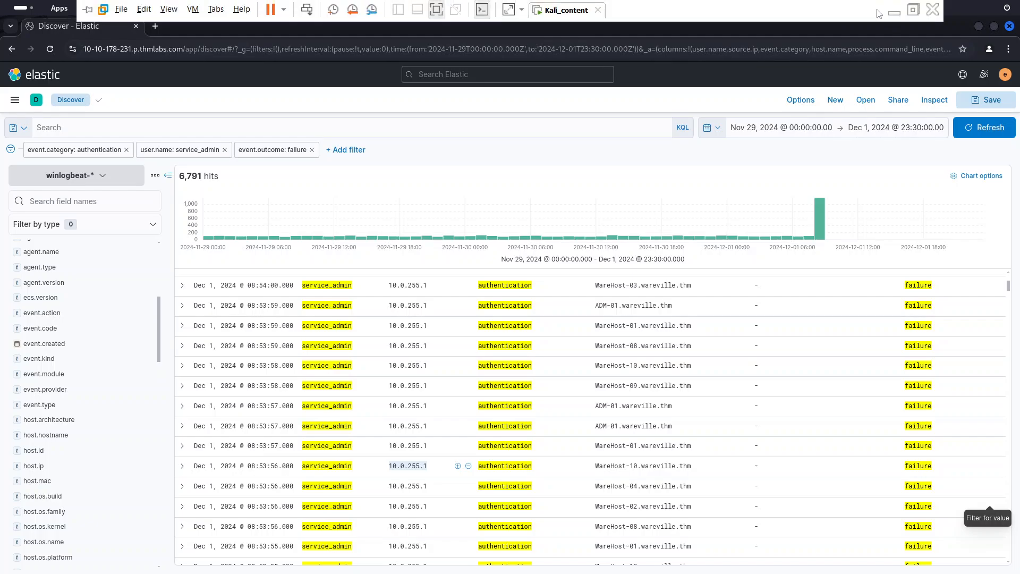
pyautogui.click(894, 12)
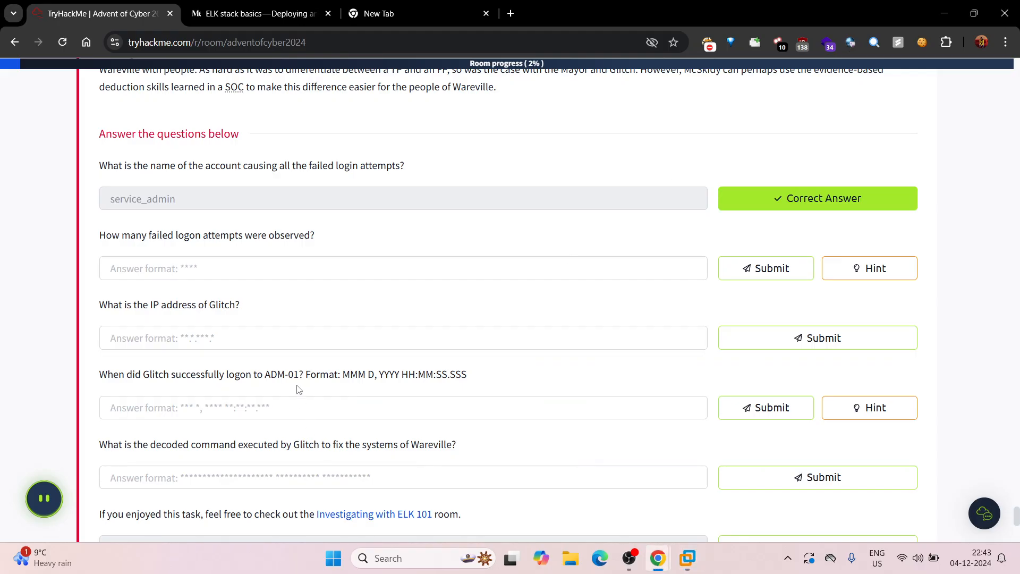
pyautogui.click(292, 337)
pyautogui.hotkey('ctrl', 'v')
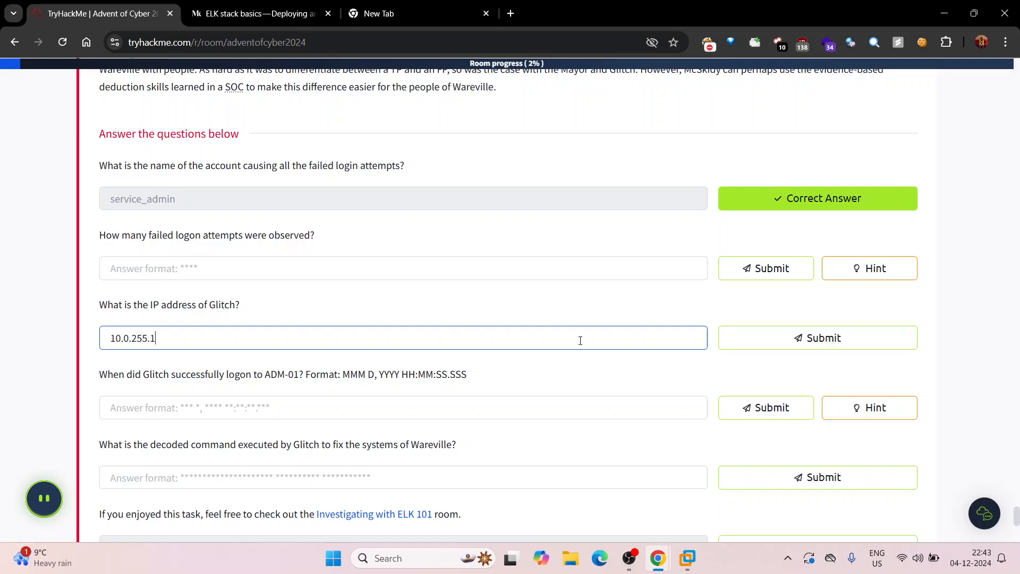
pyautogui.click(737, 345)
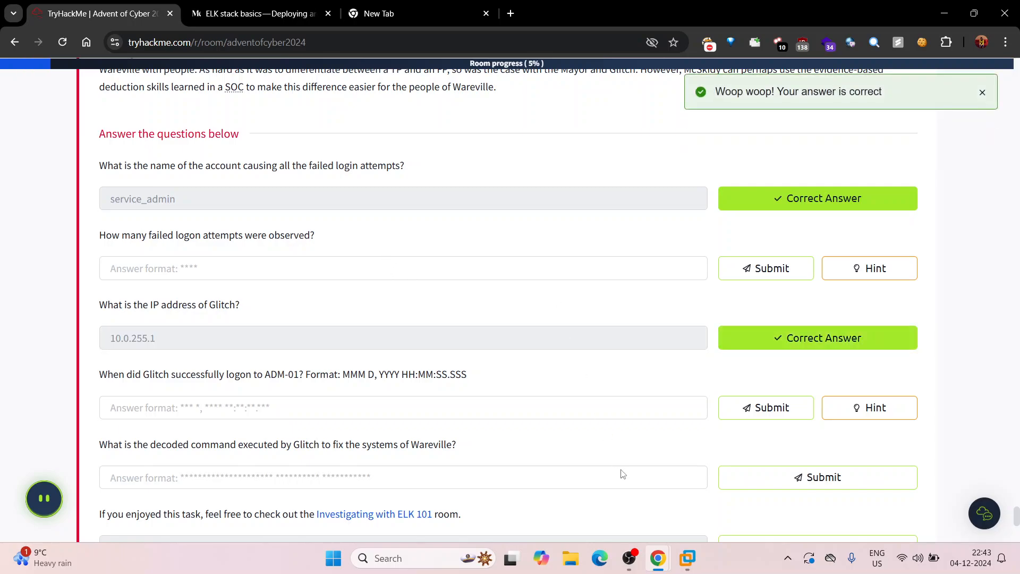
# Step: Check the hit count of failed logins in Elastic Discover and submit 6791 in TryHackMe as the number of failed logon attempts
pyautogui.click(688, 559)
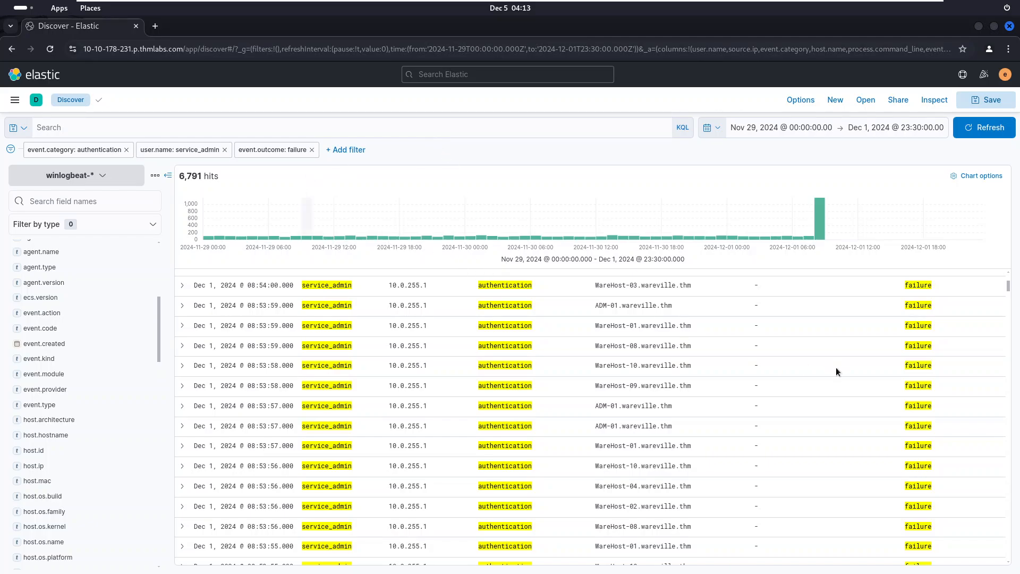
pyautogui.scroll(4, 840, 292)
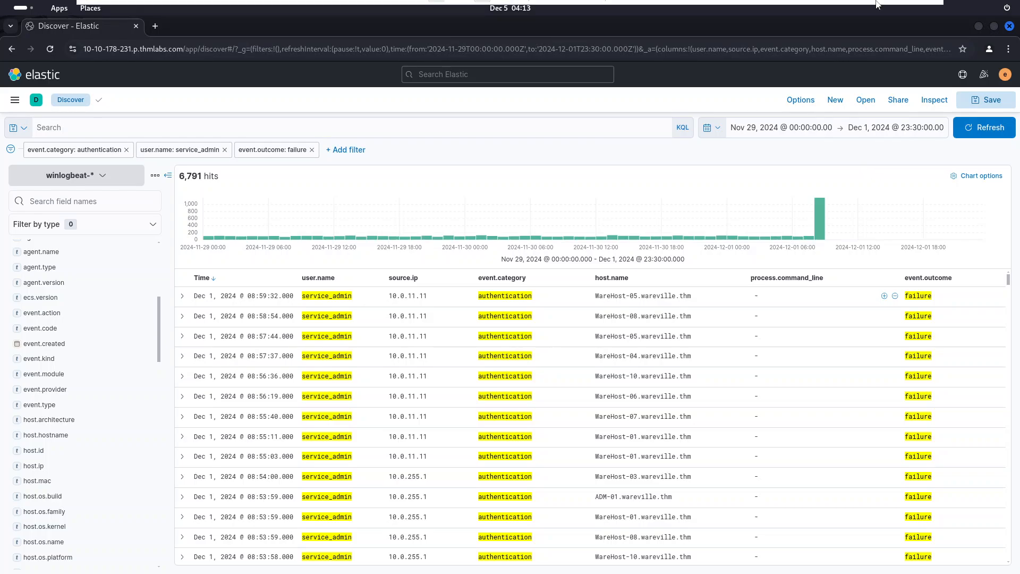
pyautogui.click(904, 8)
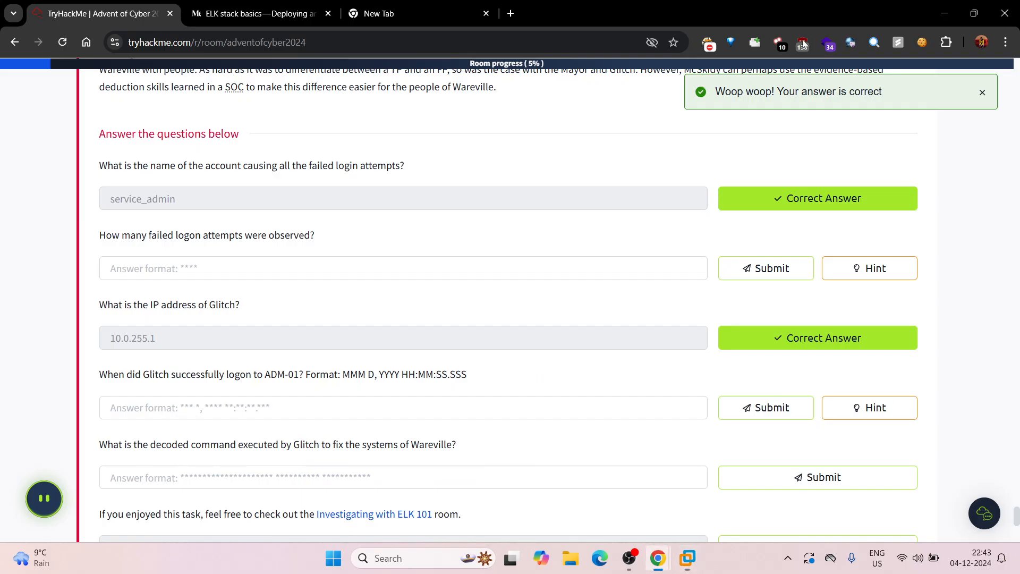
pyautogui.click(332, 272)
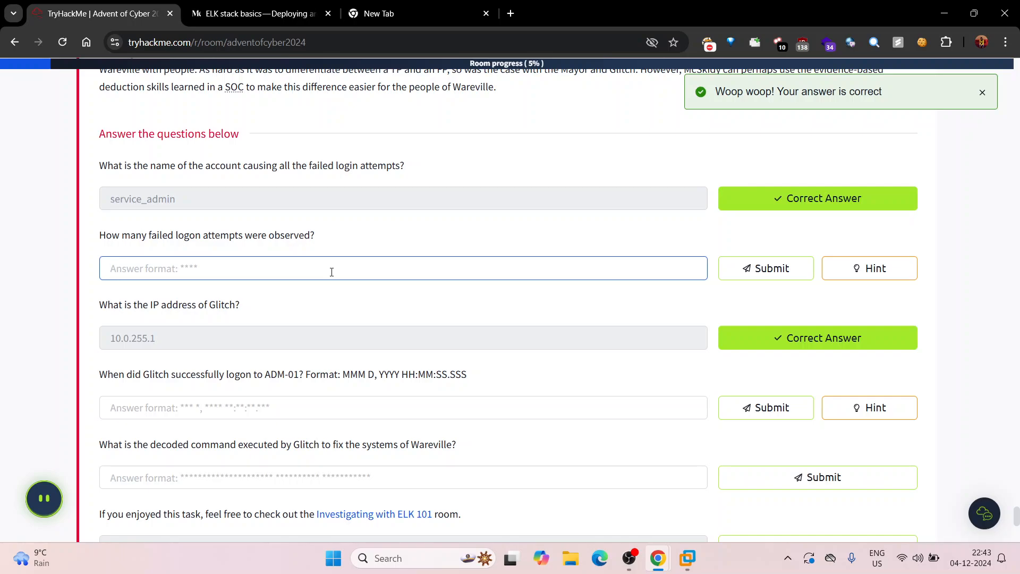
pyautogui.write('6791')
pyautogui.click(769, 267)
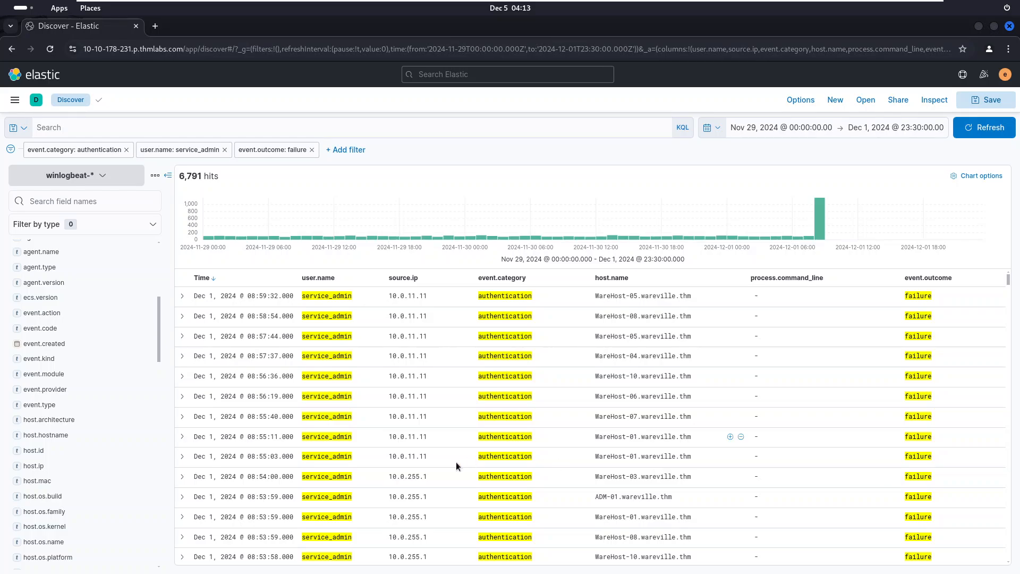
# Step: In Elastic Discover, filter the logins to host.name ADM-01.wareville.thm, remove the event.outcome: failure filter and review the remaining events
pyautogui.scroll(-1, 679, 497)
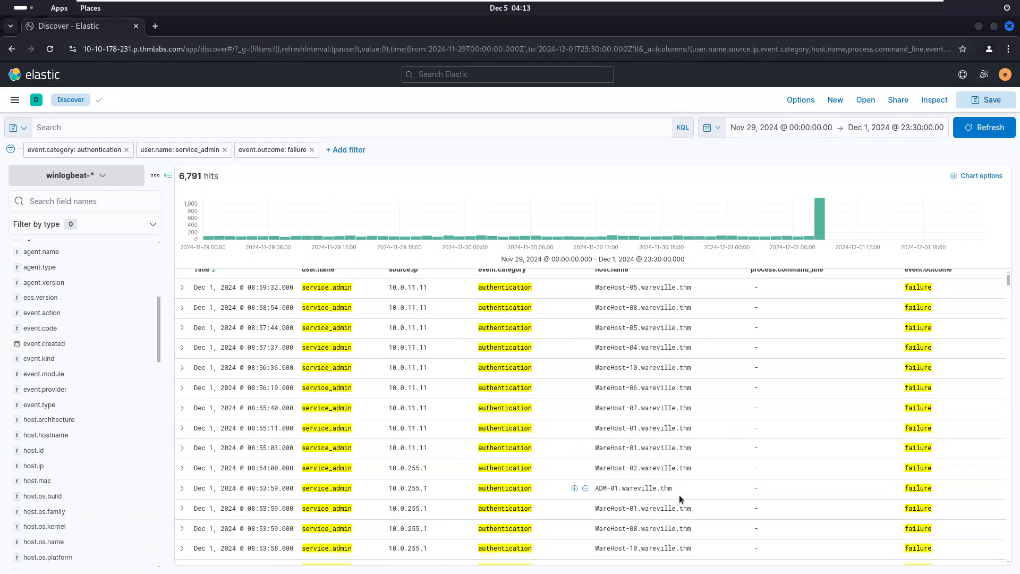
pyautogui.scroll(-5, 644, 462)
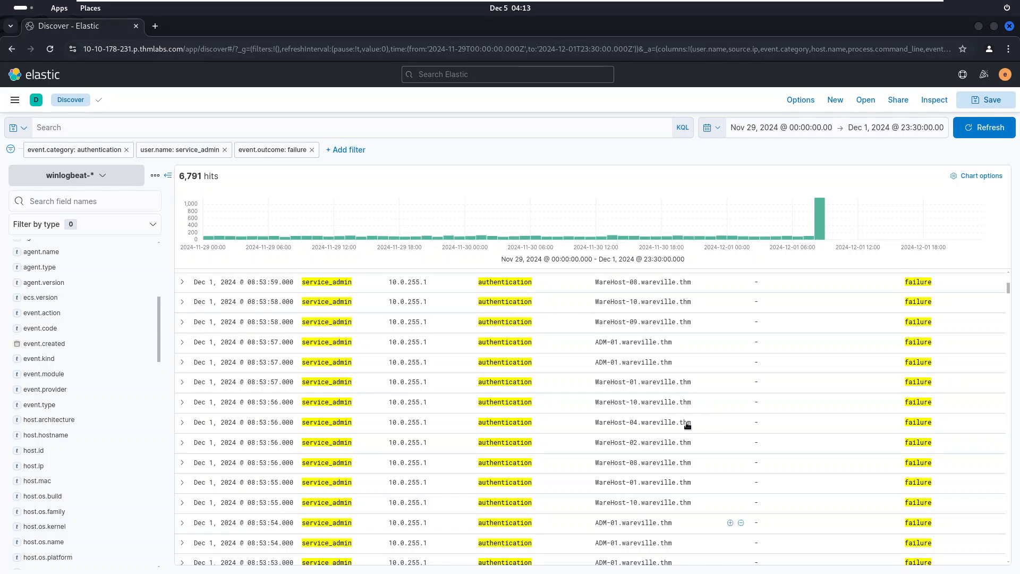
pyautogui.click(730, 523)
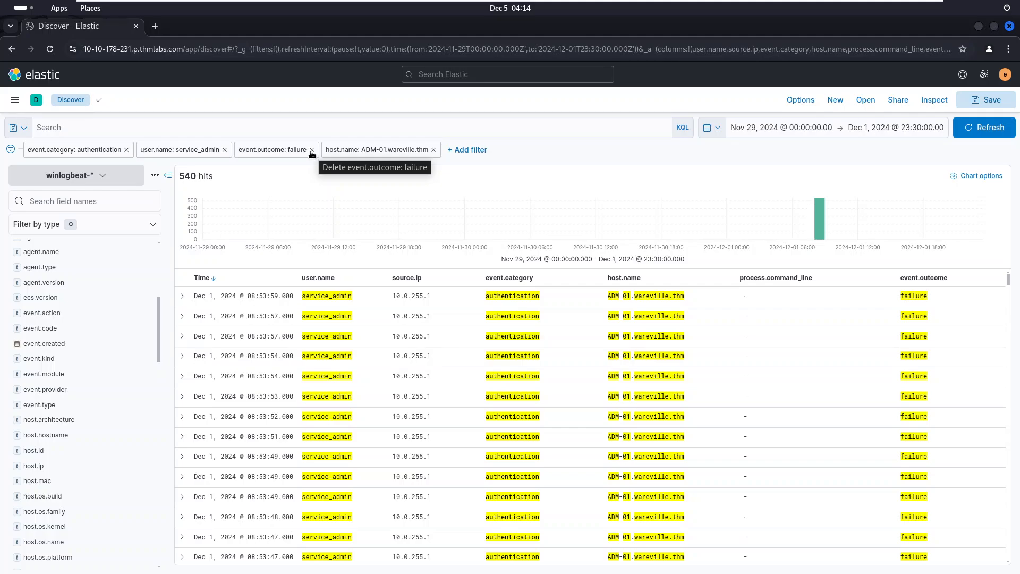
pyautogui.moveTo(882, 5)
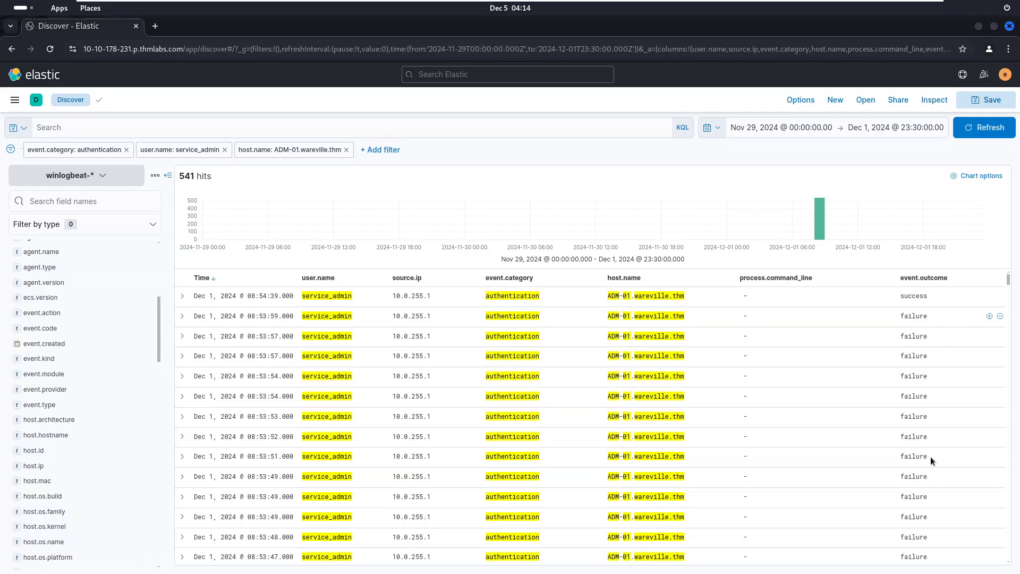
pyautogui.scroll(-5, 930, 457)
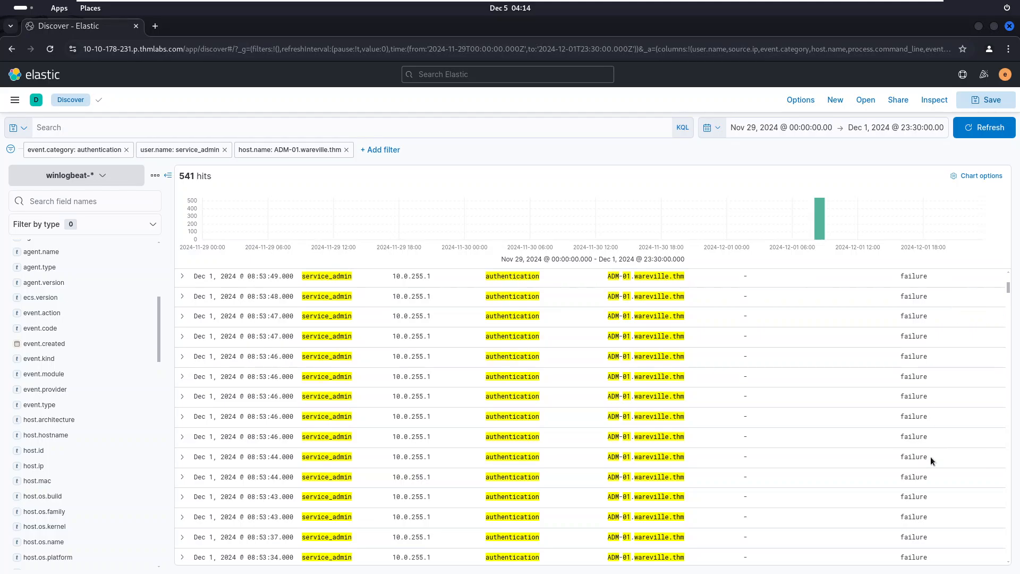
pyautogui.scroll(-10, 930, 457)
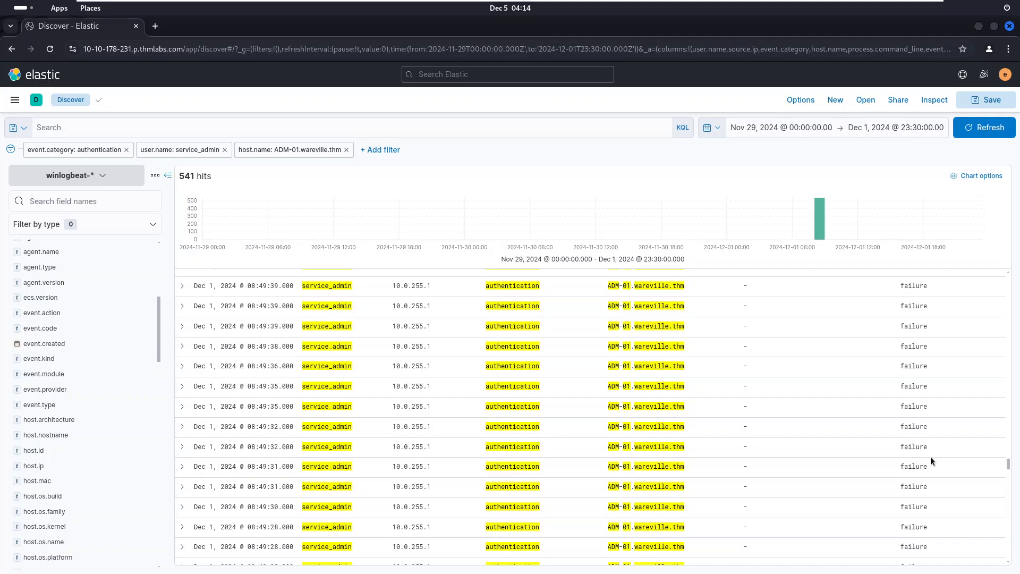
pyautogui.scroll(15, 930, 456)
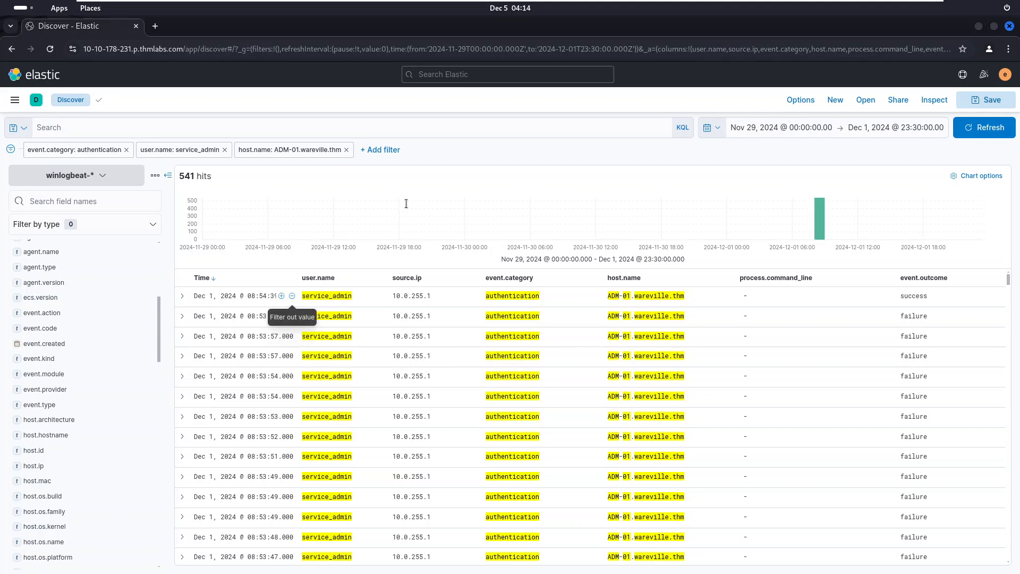
# Step: Copy the successful ADM-01 login's timestamp from Elastic Discover and submit Dec 1, 2024 08:54:39.000 in TryHackMe as Glitch's logon time
pyautogui.click(894, 12)
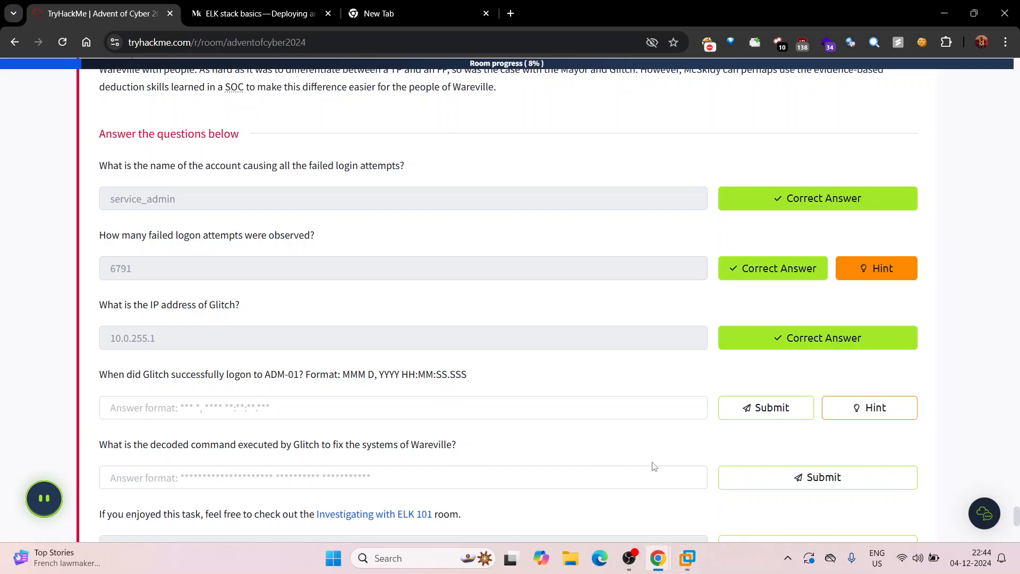
pyautogui.click(689, 558)
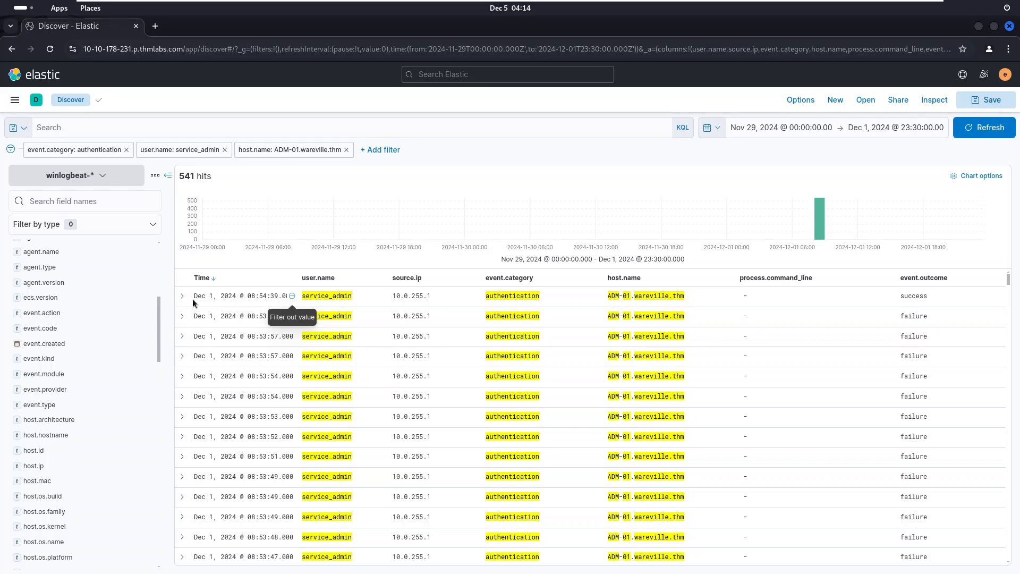
pyautogui.moveTo(194, 296); pyautogui.dragTo(308, 300)
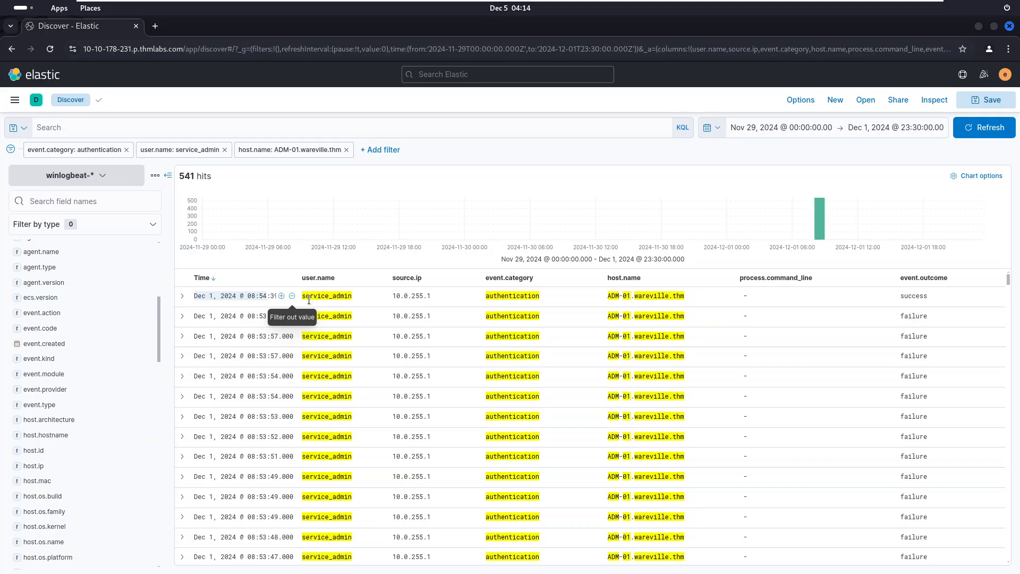
pyautogui.click(198, 296)
pyautogui.moveTo(208, 295); pyautogui.dragTo(296, 299)
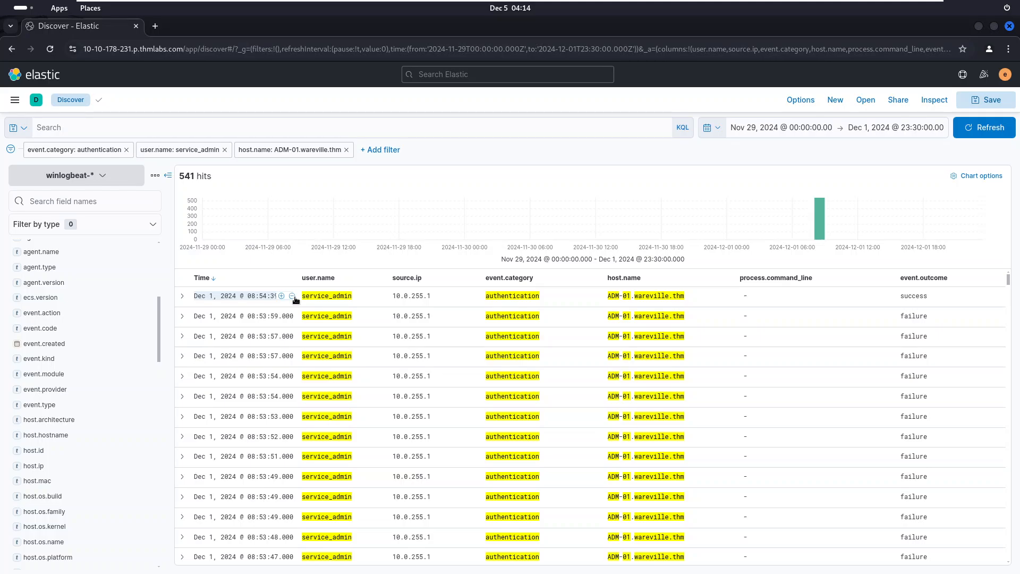
pyautogui.moveTo(821, 1)
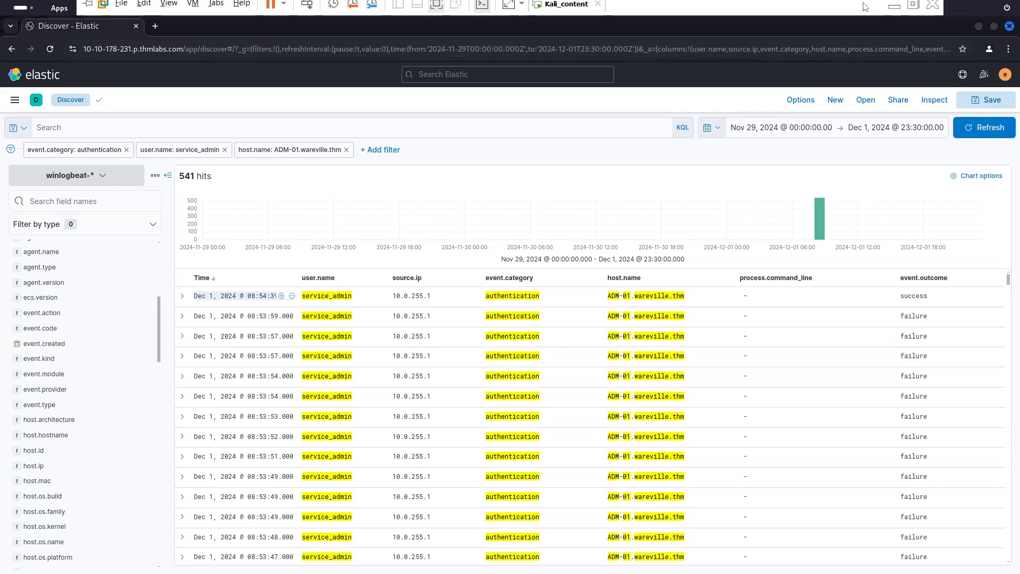
pyautogui.click(897, 7)
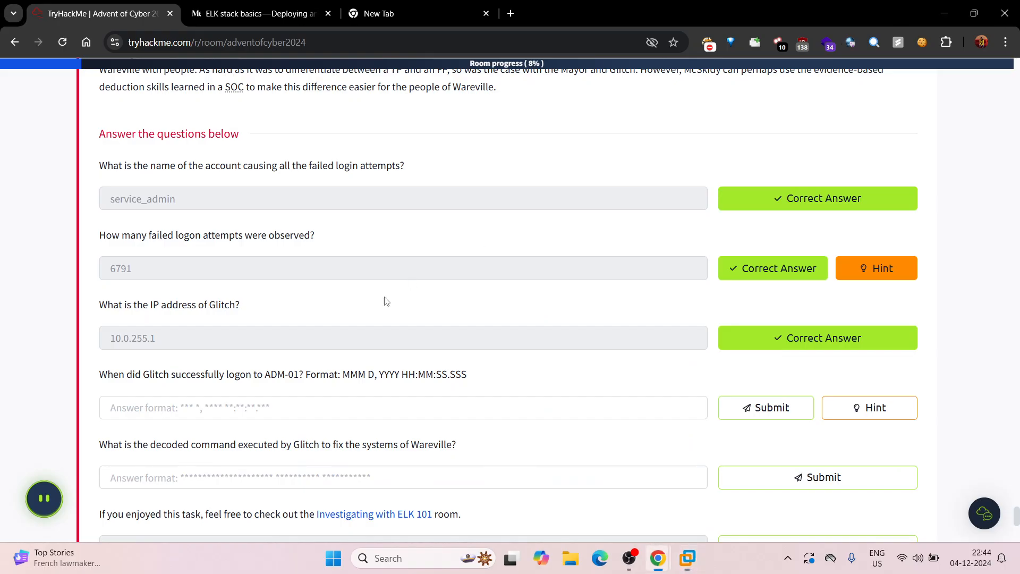
pyautogui.click(164, 412)
pyautogui.write('Dec 1, 2024 @ 08:54:39.000')
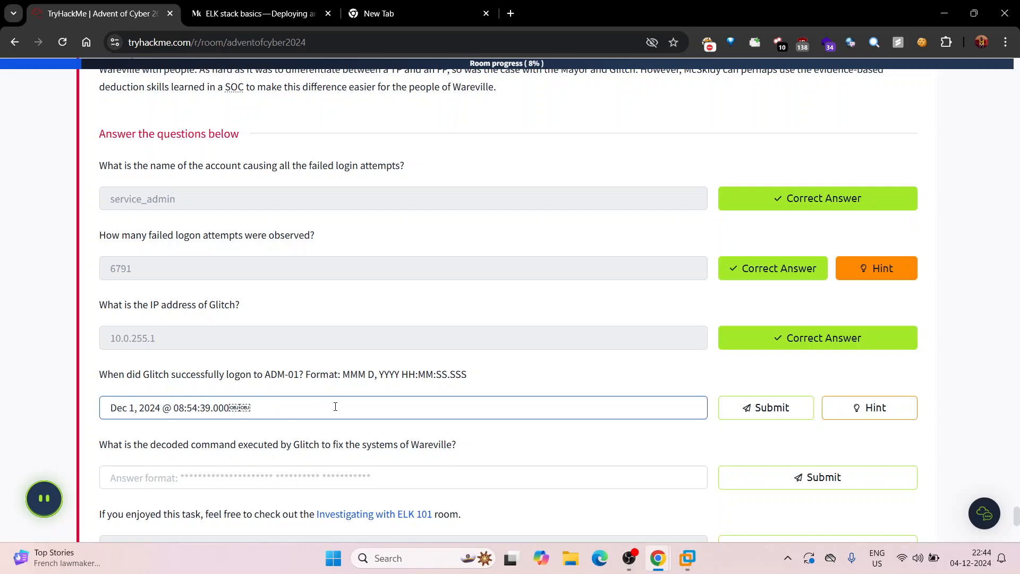
pyautogui.press('BackSpace')
pyautogui.press('BackSpace')
pyautogui.click(771, 408)
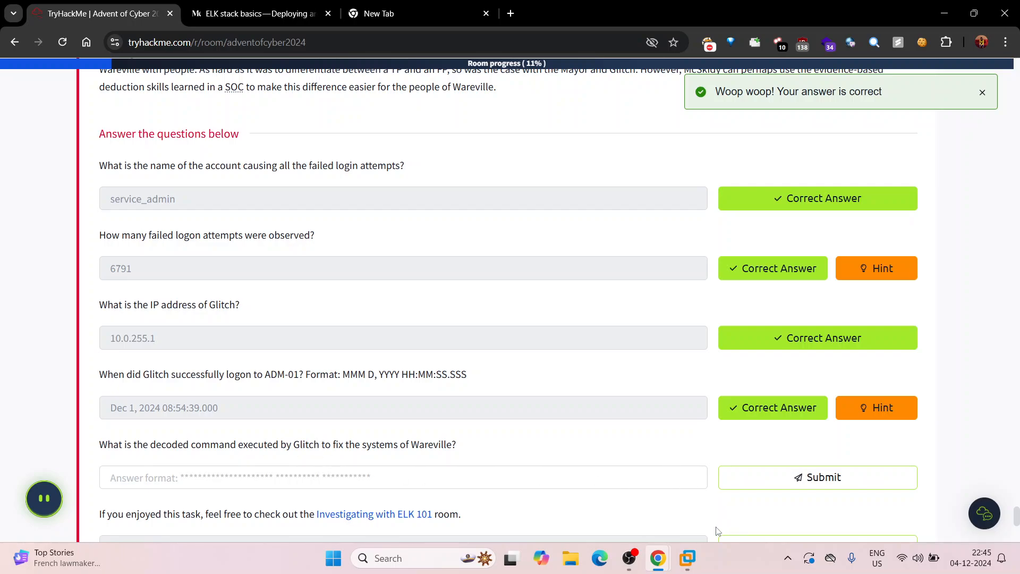
# Step: Copy the decoded command Install-WindowsUpdate -AcceptAll -AutoReboot from the Kali terminal and submit it in TryHackMe as Glitch's executed command
pyautogui.click(693, 562)
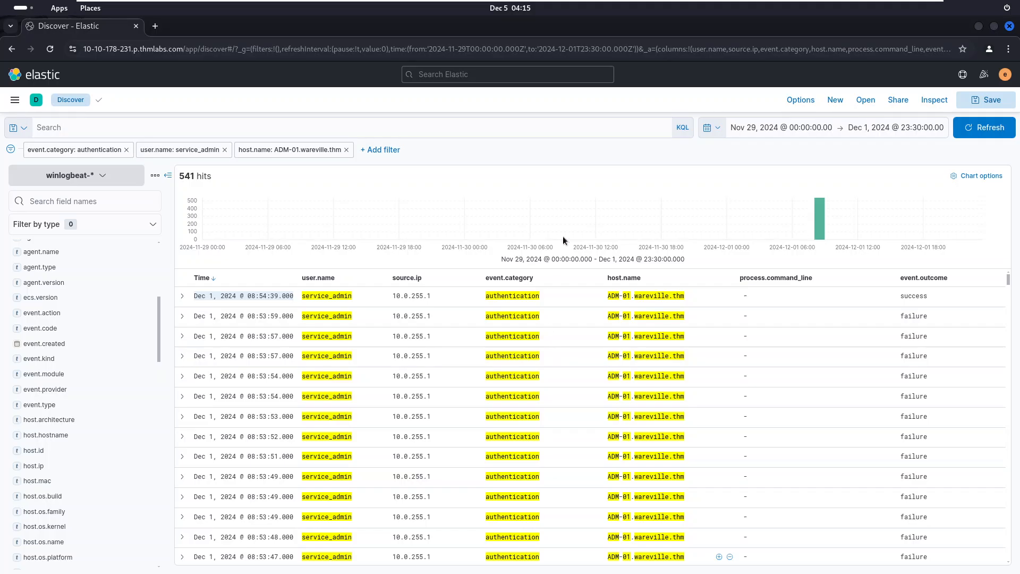
pyautogui.hotkey('alt', 'Tab')
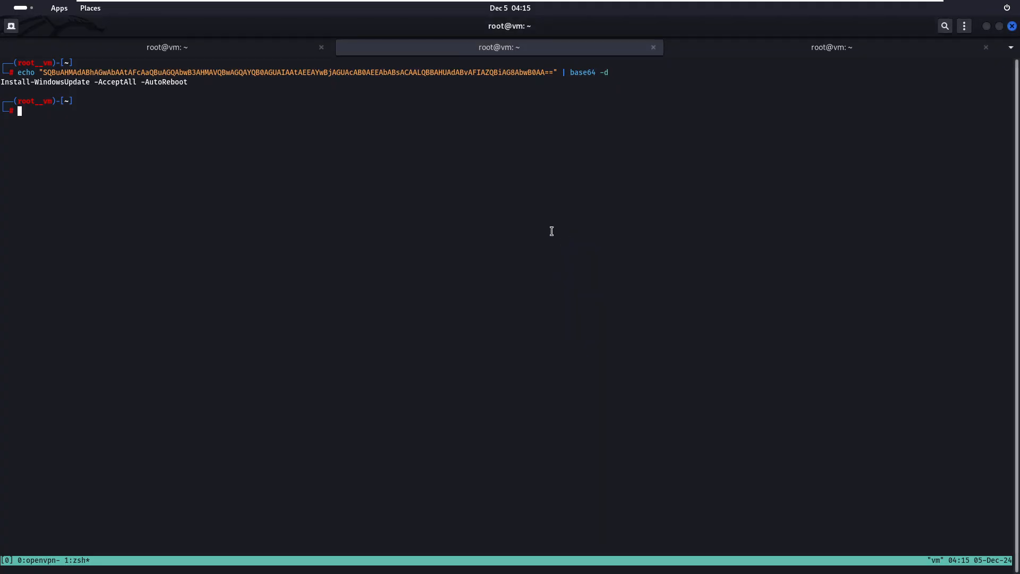
pyautogui.tripleClick(145, 90)
pyautogui.doubleClick(123, 83)
pyautogui.click(122, 82)
pyautogui.tripleClick(121, 83)
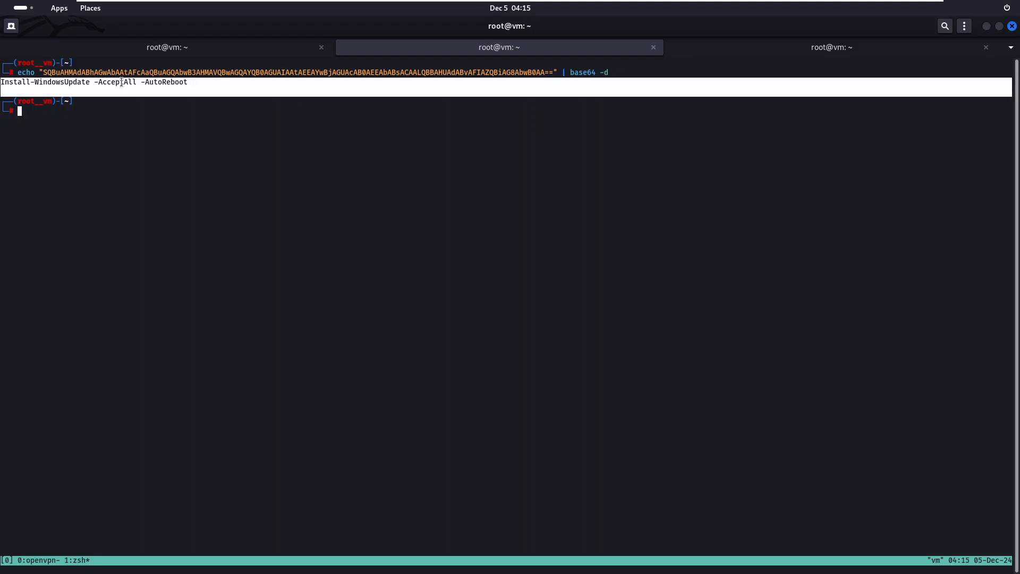
pyautogui.hotkey('alt', 'Tab')
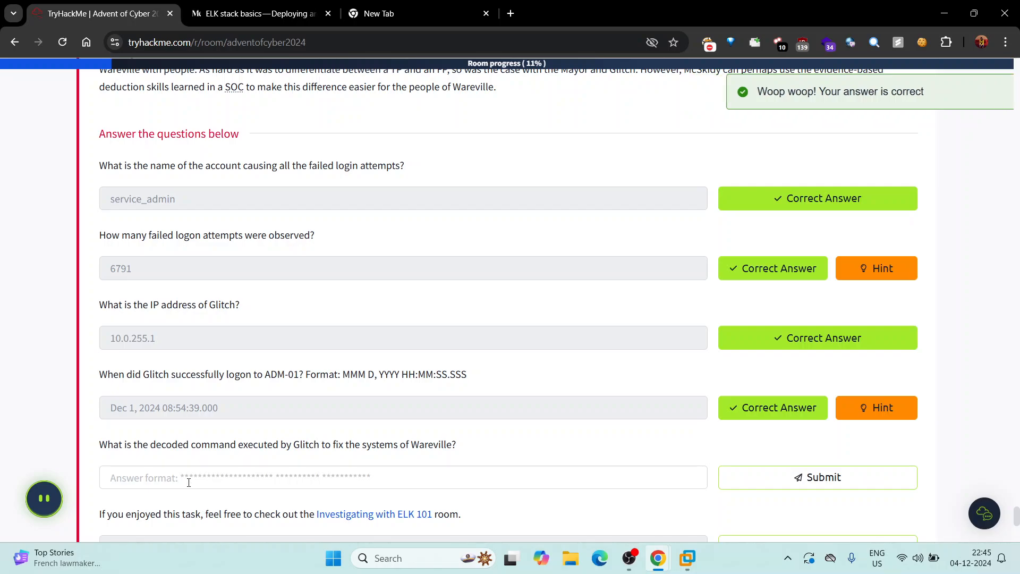
pyautogui.click(186, 480)
pyautogui.hotkey('ctrl', 'v')
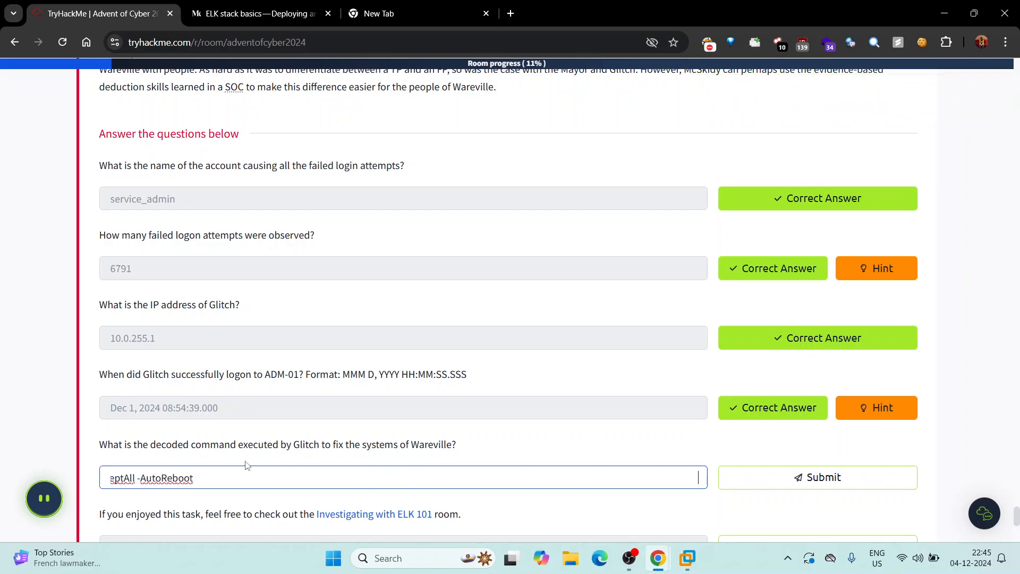
pyautogui.click(770, 482)
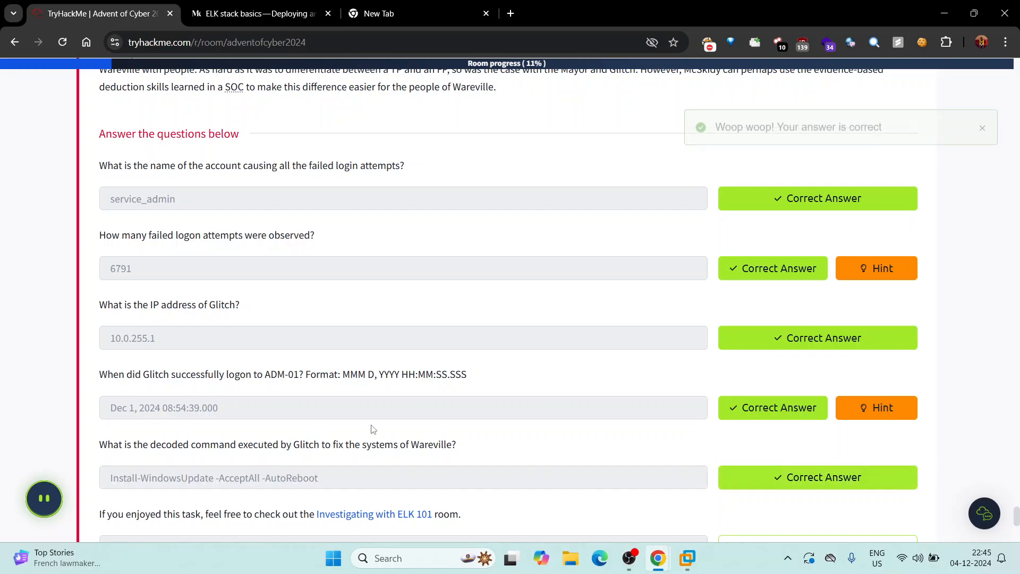
# Step: Mark the closing Investigating with ELK 101 question as complete and return to the first submitted answers
pyautogui.scroll(-4, 508, 399)
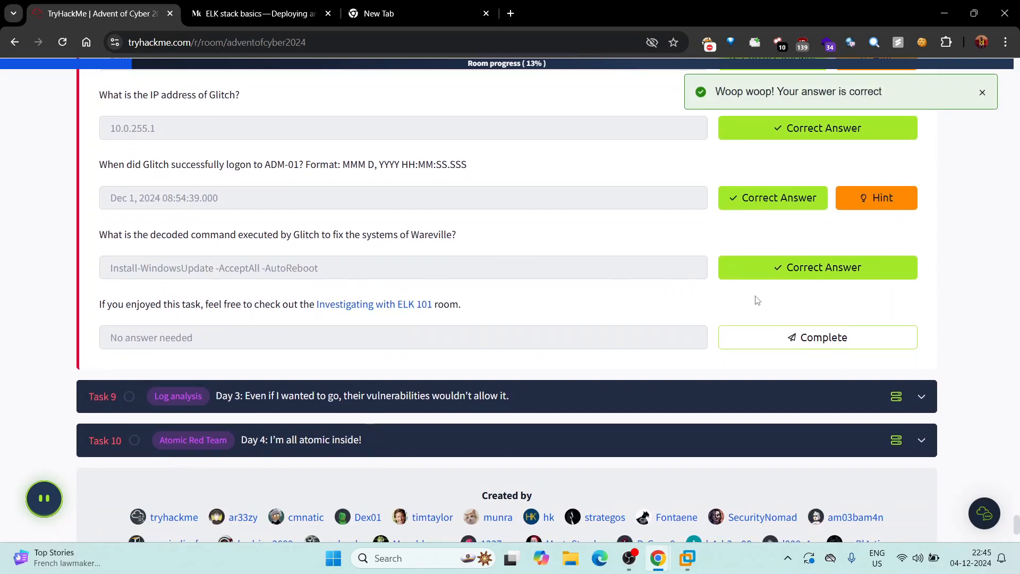
pyautogui.click(790, 337)
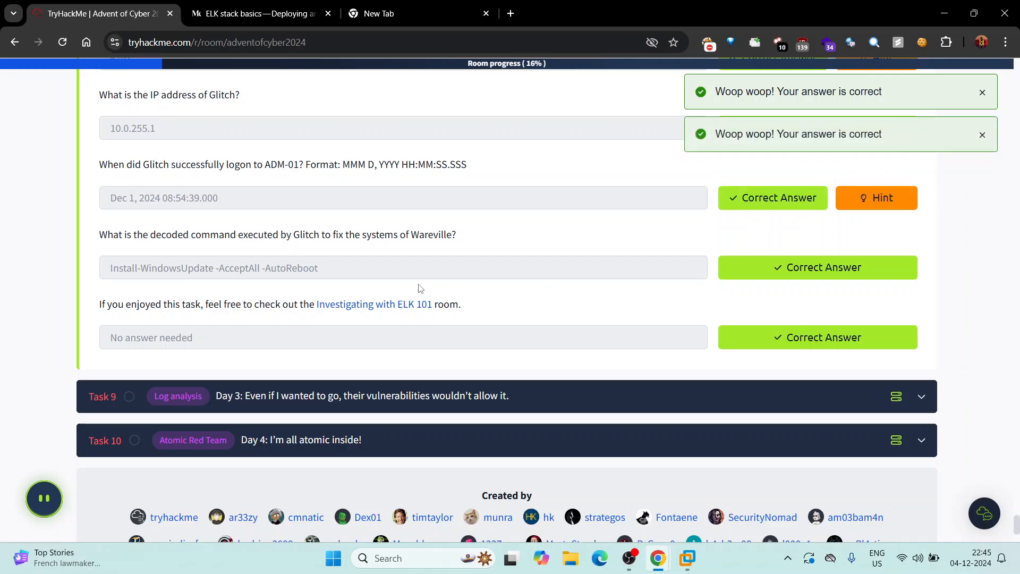
pyautogui.scroll(2, 503, 284)
pyautogui.scroll(4, 681, 246)
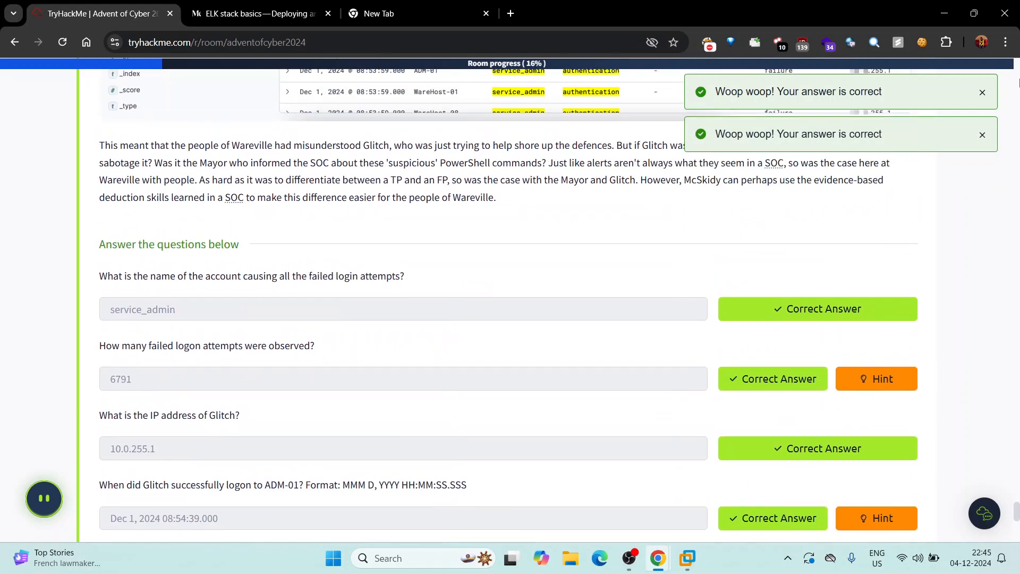
# Step: Dismiss the answer notifications and review the task's Villain or Hero? section and its CyberChef decoding of the encoded PowerShell command
pyautogui.click(981, 95)
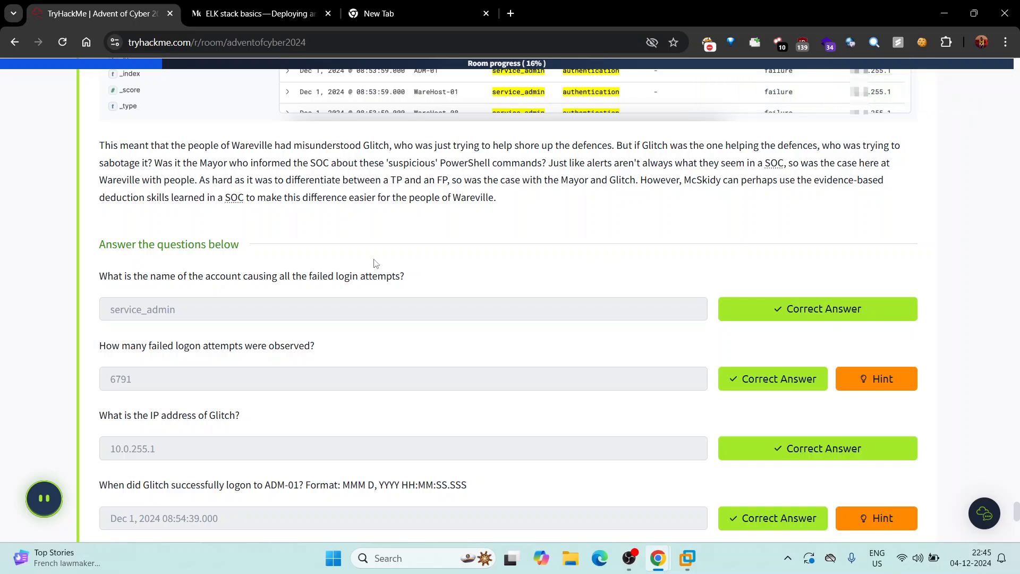
pyautogui.scroll(8, 376, 263)
pyautogui.scroll(3, 376, 263)
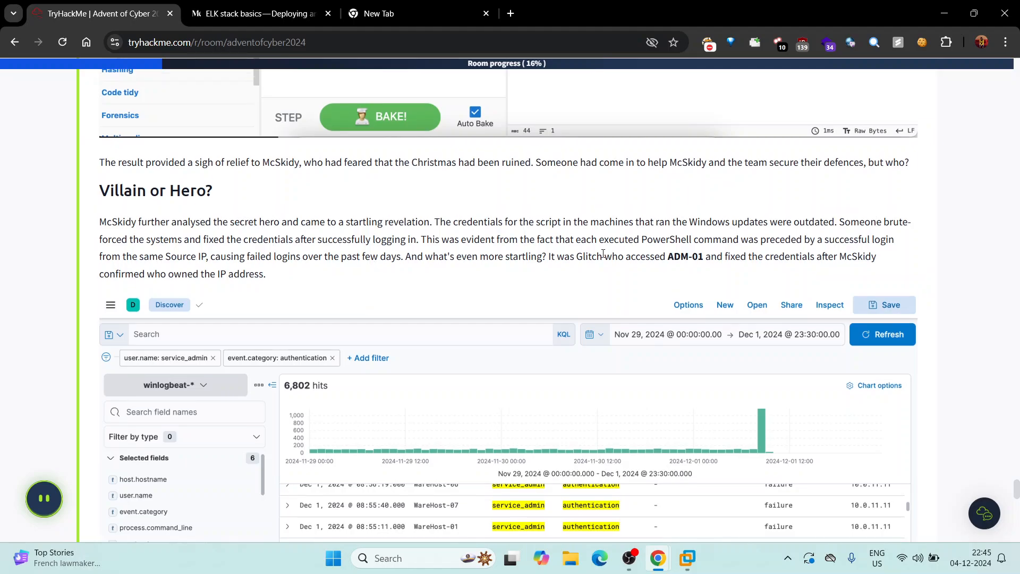
pyautogui.scroll(4, 633, 259)
pyautogui.scroll(-10, 660, 260)
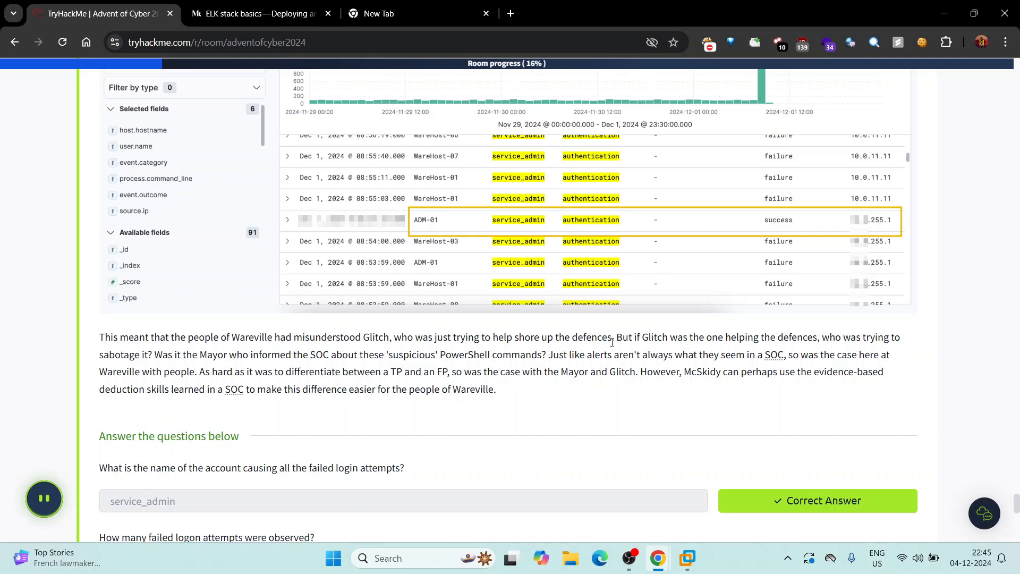
pyautogui.scroll(4, 504, 367)
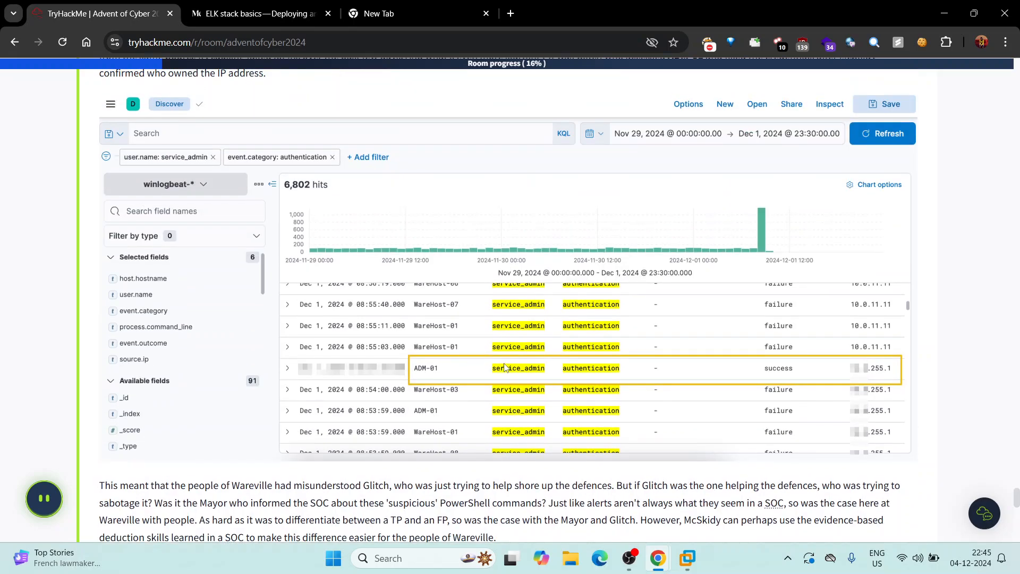
pyautogui.scroll(20, 504, 367)
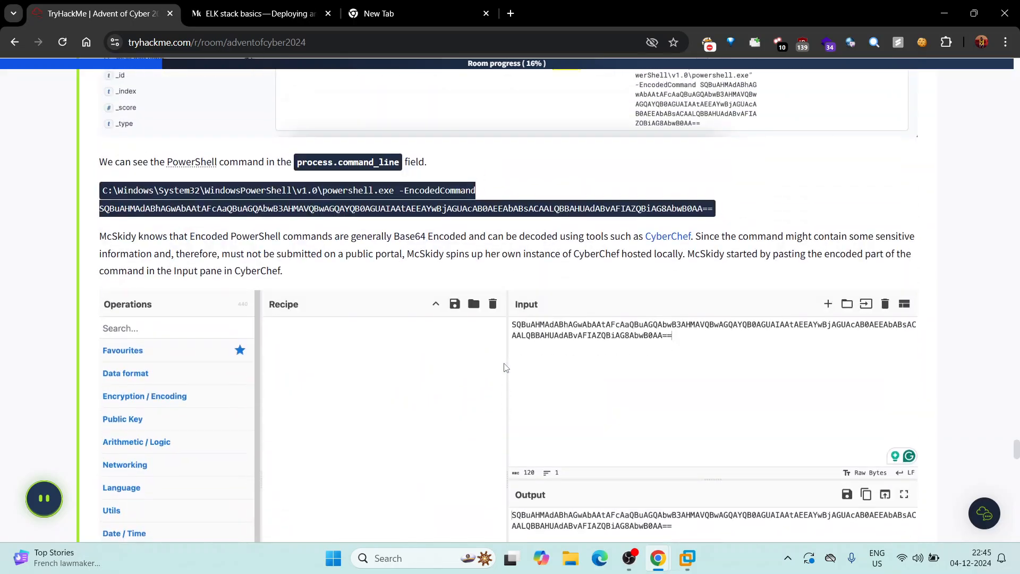
pyautogui.scroll(5, 505, 366)
pyautogui.scroll(-20, 505, 366)
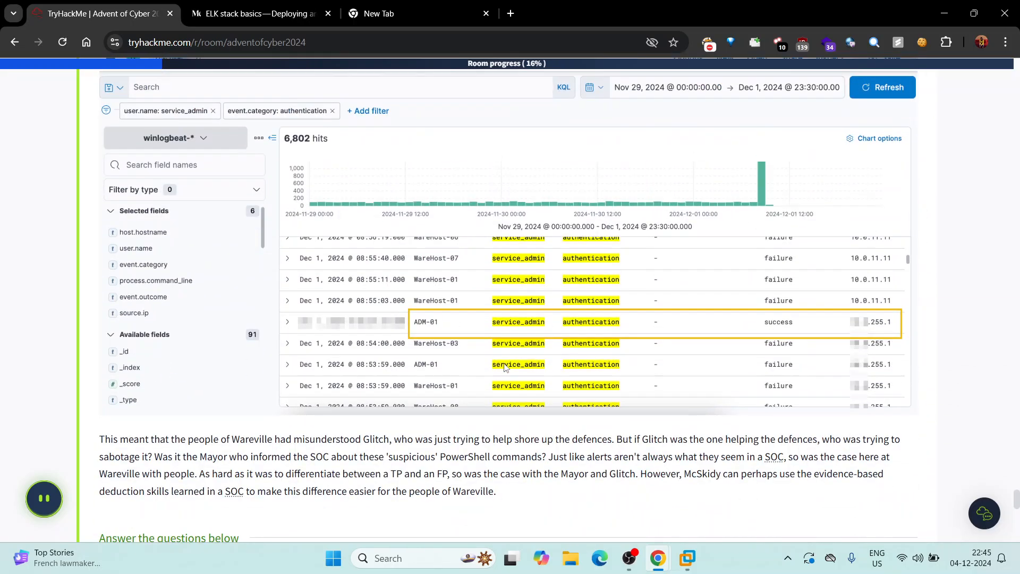
# Step: Check the submitted Day 2 answers and look back through the walkthrough to the service_admin results filtered with NOT source.ip: 10.0.11.11
pyautogui.scroll(-15, 505, 366)
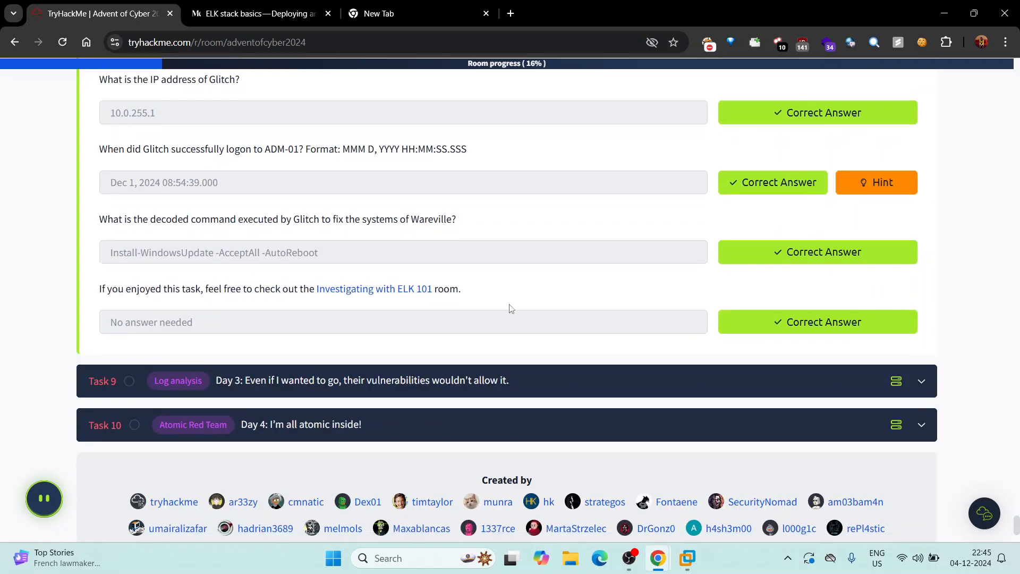
pyautogui.scroll(2, 511, 309)
pyautogui.scroll(2, 511, 308)
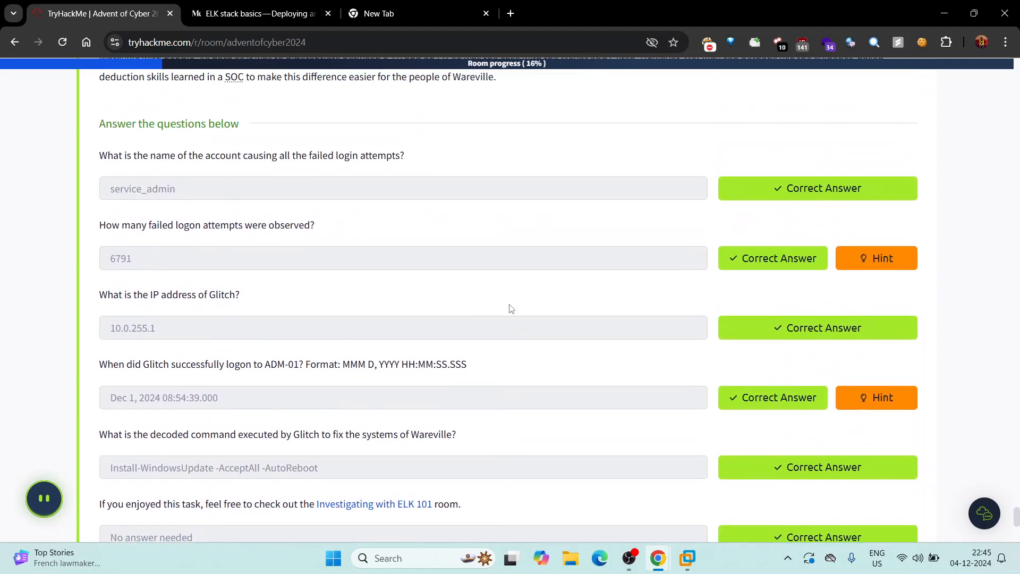
pyautogui.scroll(1, 529, 275)
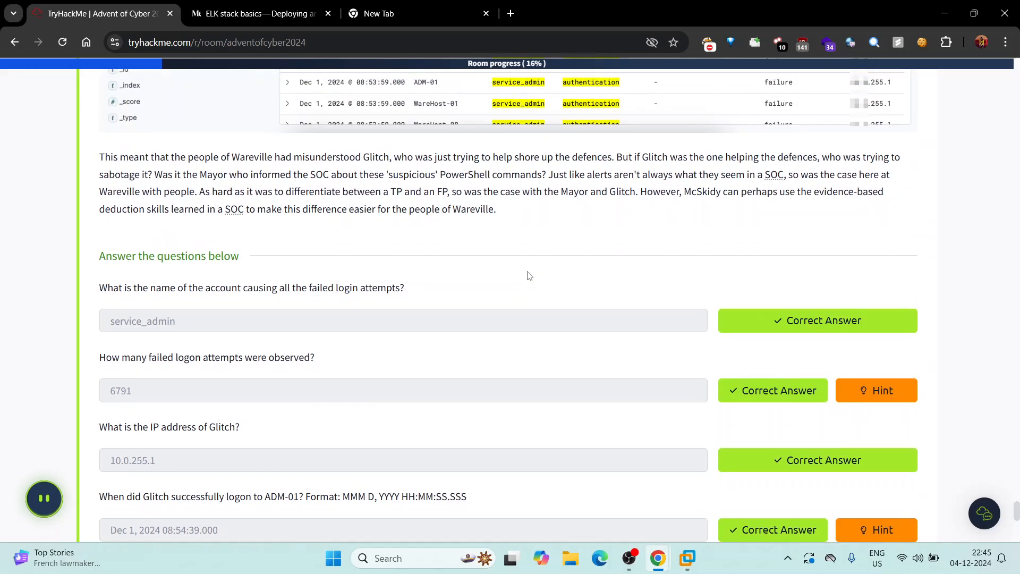
pyautogui.scroll(15, 530, 275)
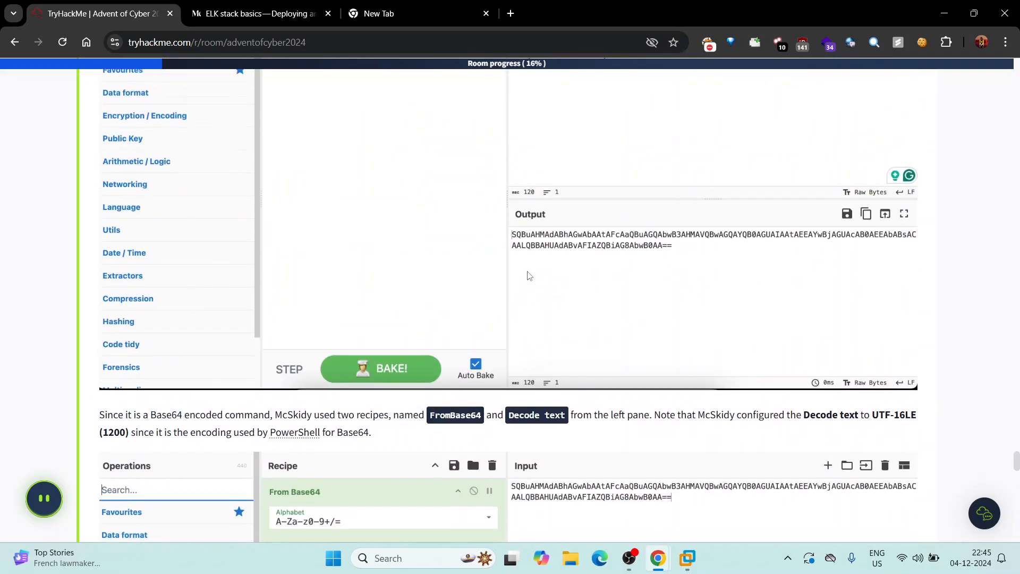
pyautogui.scroll(5, 634, 263)
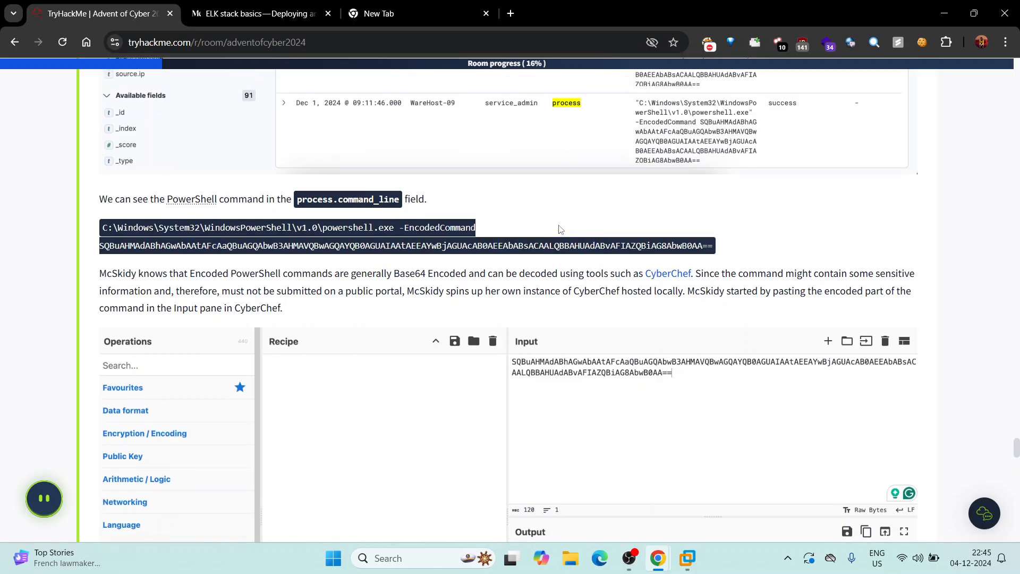
pyautogui.scroll(15, 787, 262)
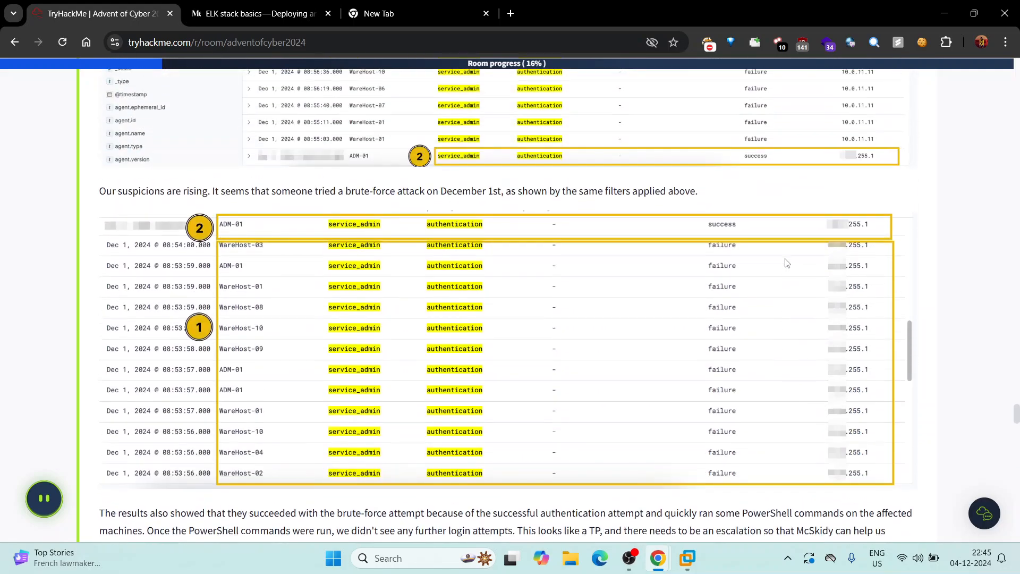
pyautogui.scroll(5, 663, 271)
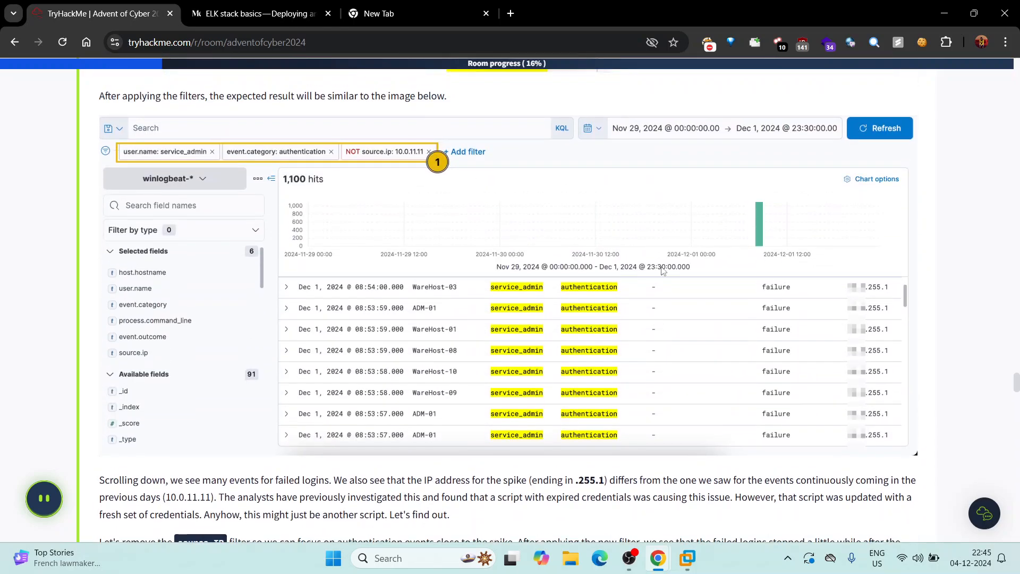